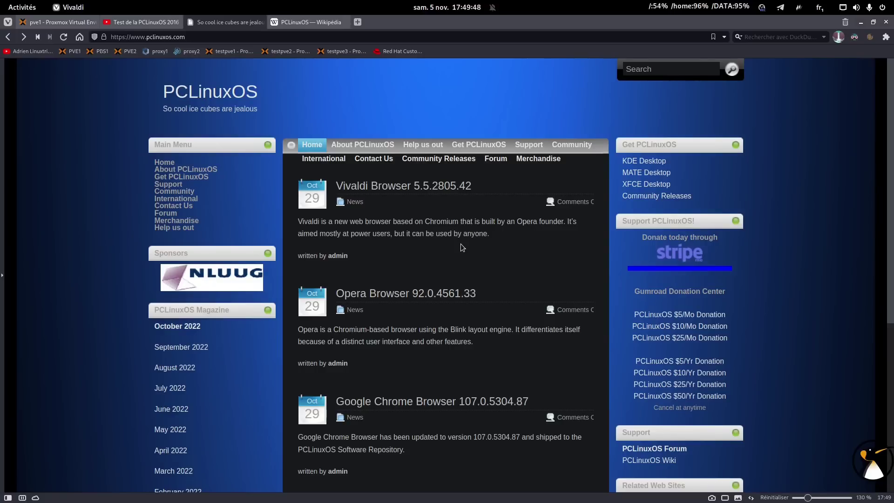
- Watch the YouTube video about PCLinuxOS, then return to the PCLinuxOS website
left_click(135, 22)
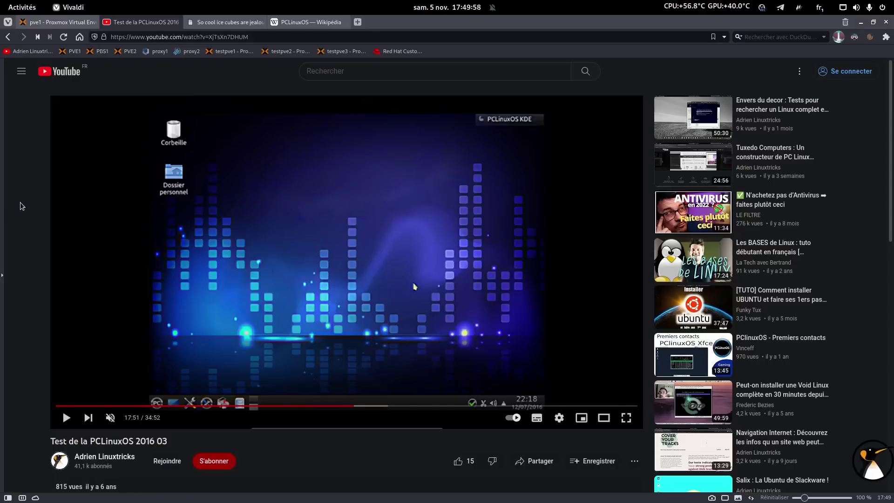
scroll(21, 202, "down", 4)
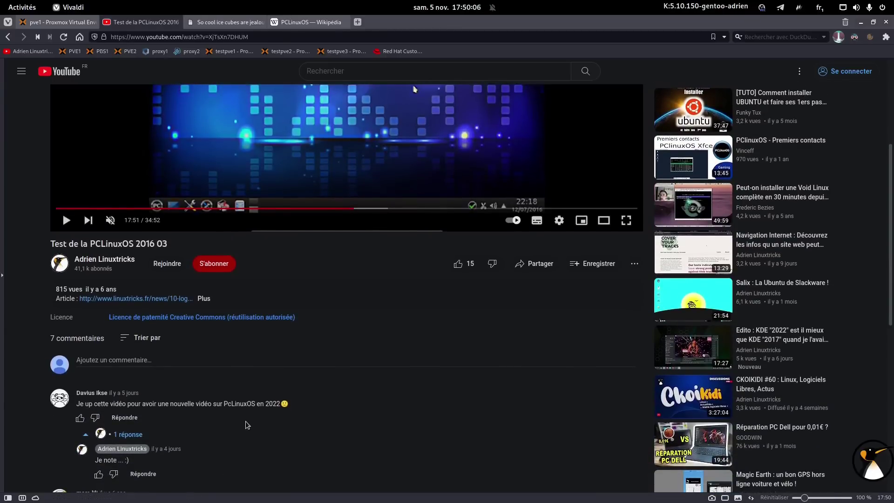
scroll(275, 405, "up", 4)
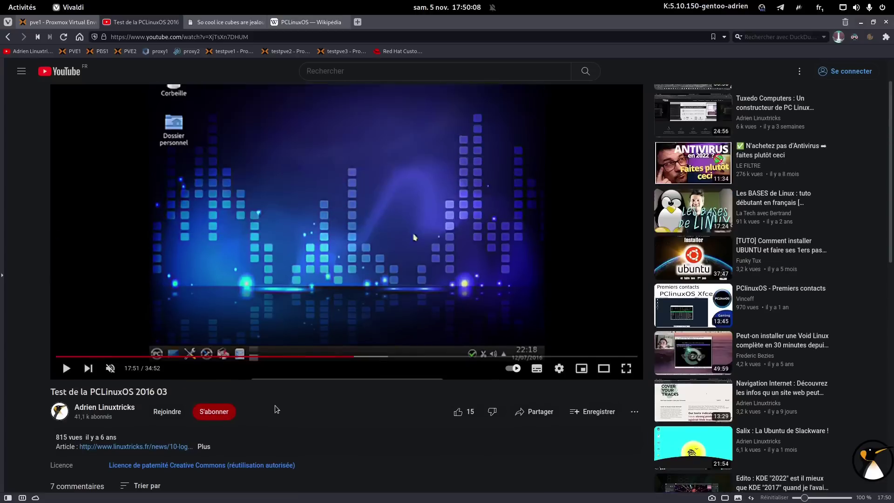
left_click(216, 26)
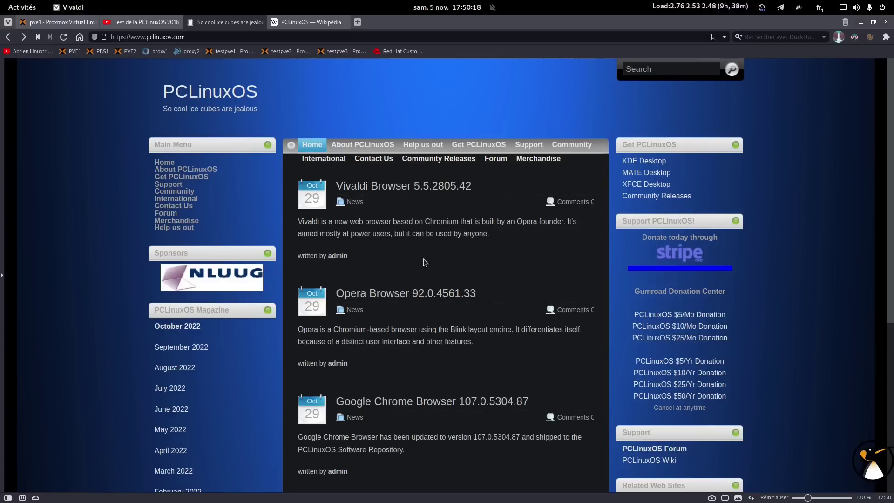
- Highlight the Wikipedia 2003 Mandrake fork sentence and 'Anglais', then open Get PCLinuxOS
left_click(290, 26)
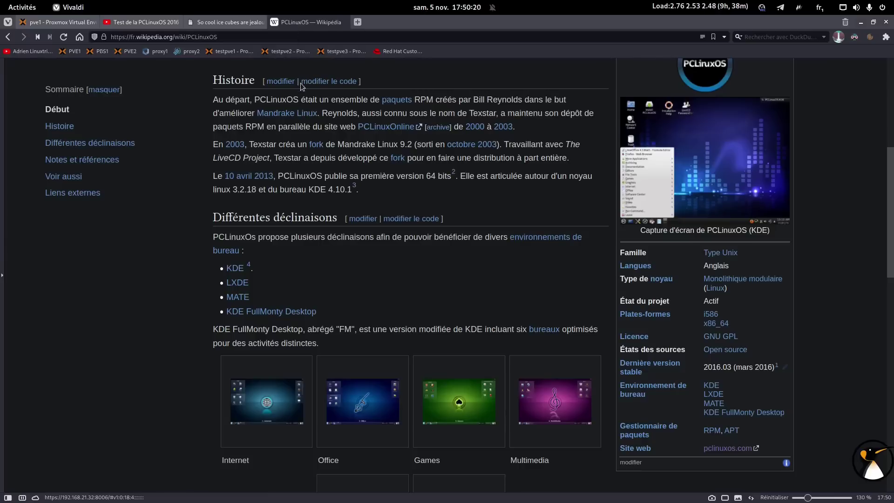
left_click_drag(213, 144, 499, 146)
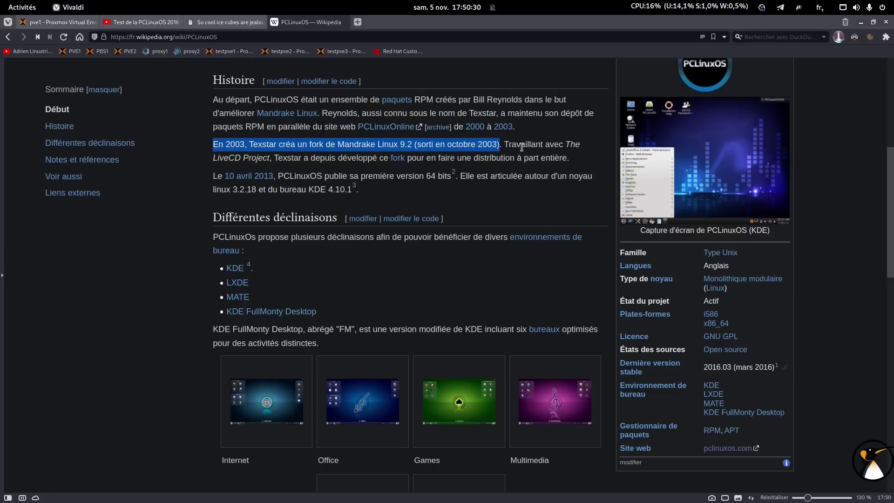
double_click(713, 265)
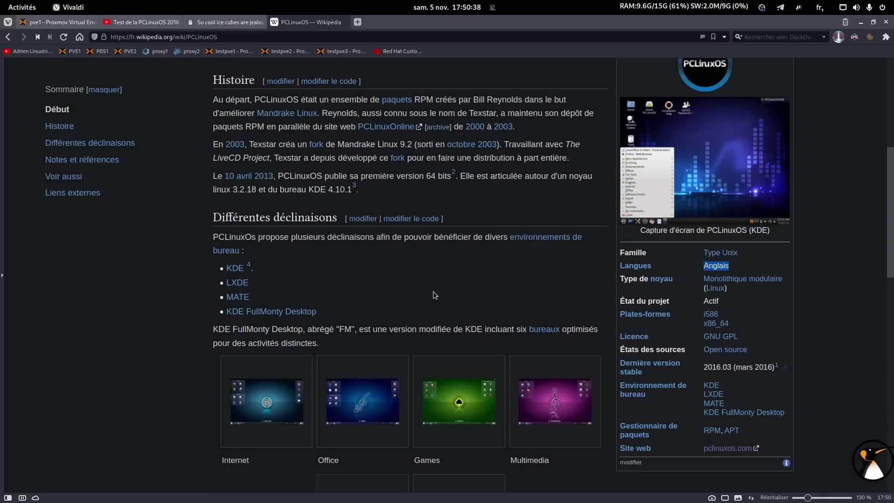
left_click(223, 26)
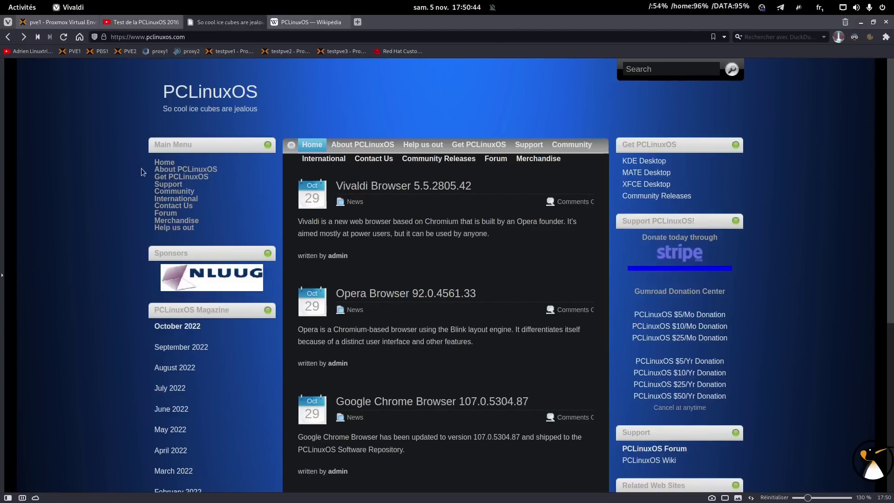
left_click(164, 177)
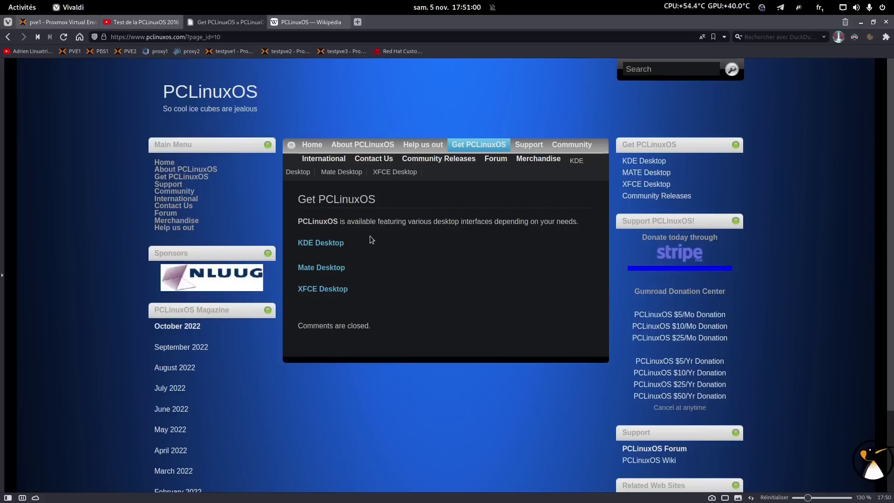
- Bring the VM viewer in front of the minimized browser and let the VM capture the mouse
mouse_move(739, 501)
left_click(794, 495)
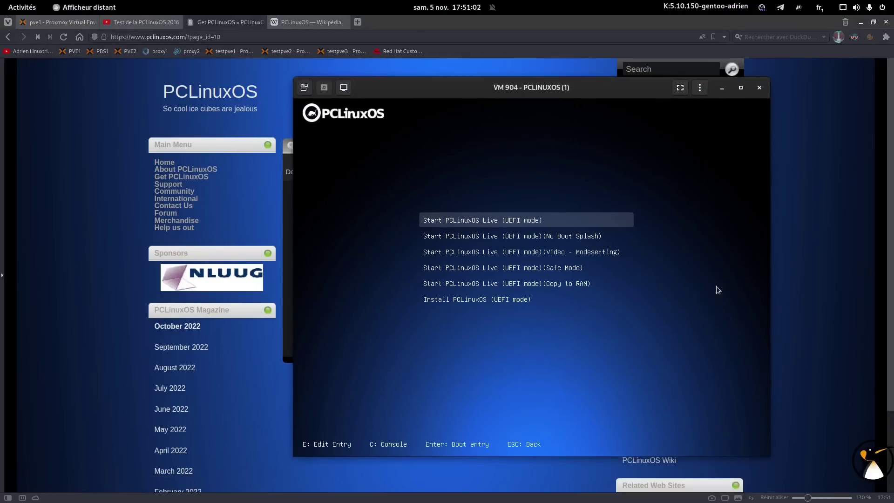
left_click(862, 23)
left_click_drag(514, 89, 435, 62)
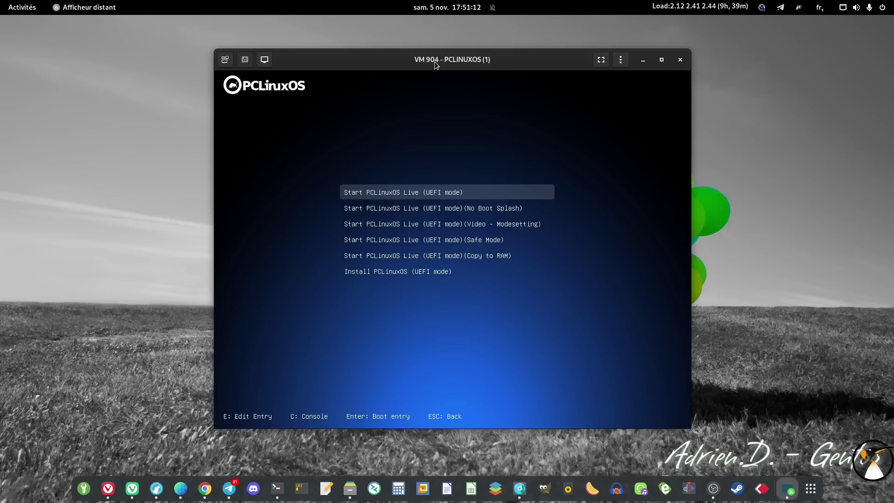
left_click(601, 222)
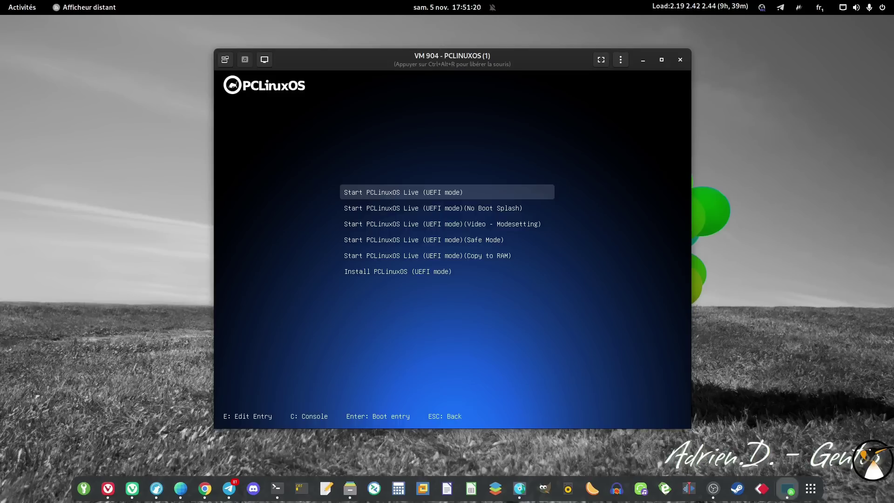
- Boot the Install PCLinuxOS (UEFI mode) entry and show the VM full screen
key("Down")
key("Down")
key("Down")
key("Down")
key("Down")
key("Return")
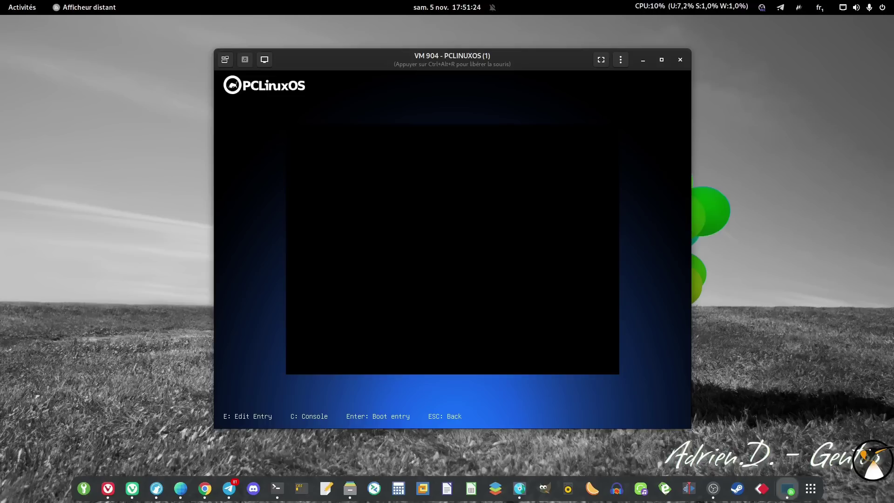
key("Return")
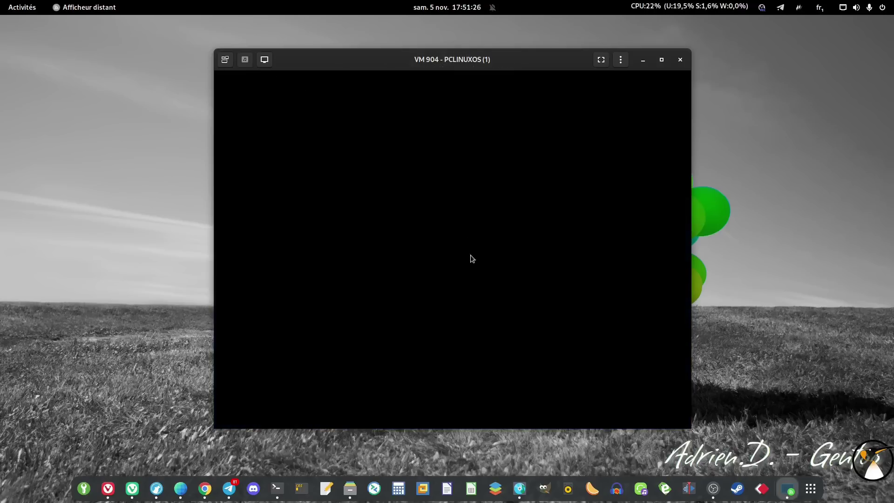
left_click(602, 61)
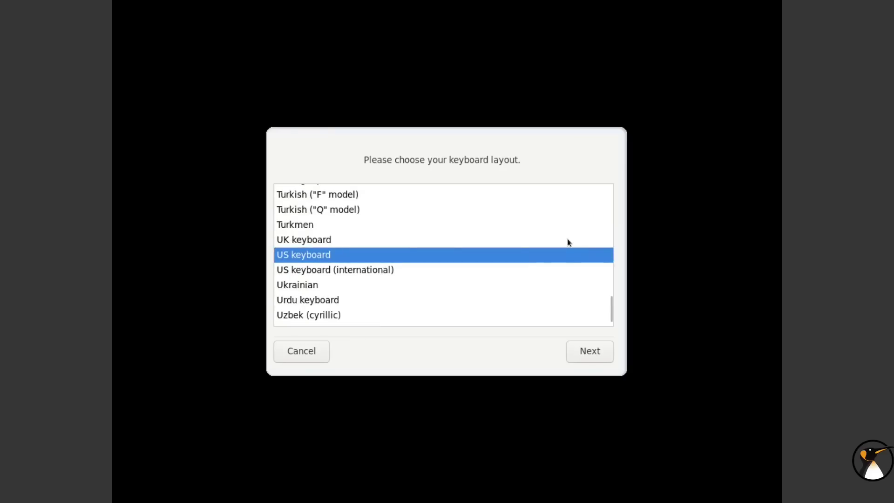
- Select the French keyboard layout in the installation wizard
scroll(380, 237, "up", 8)
scroll(335, 236, "up", 8)
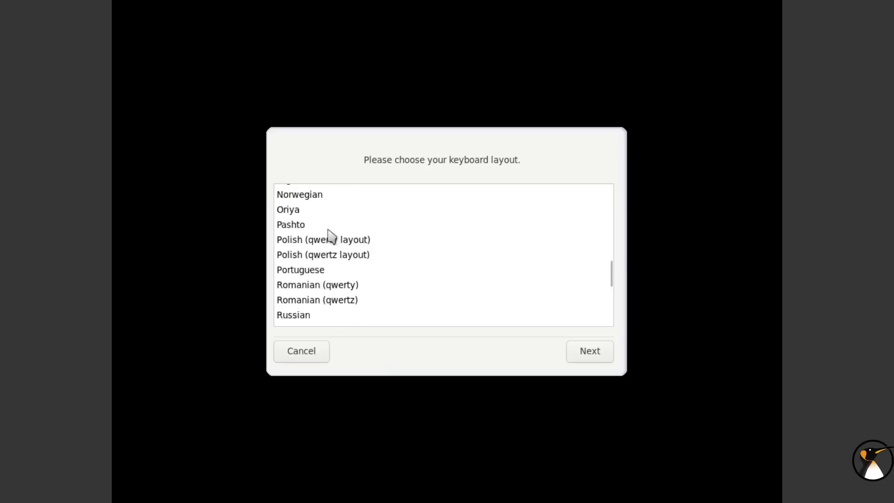
scroll(326, 237, "up", 10)
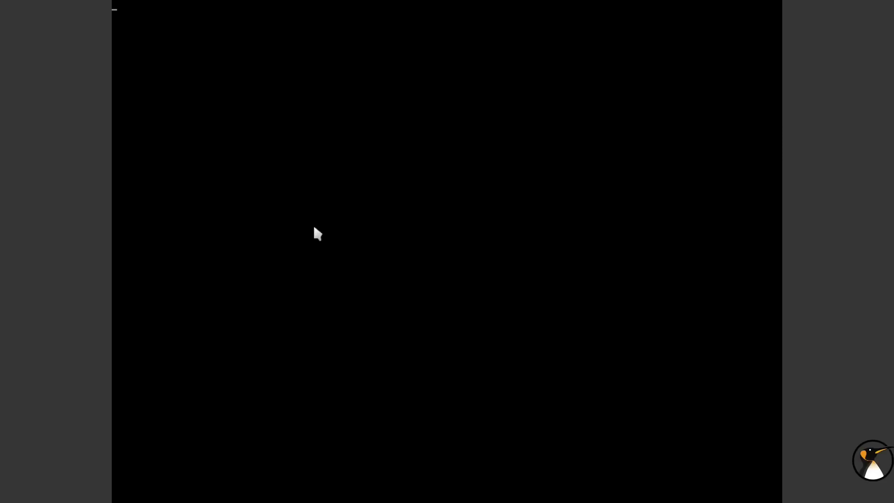
left_click(298, 230)
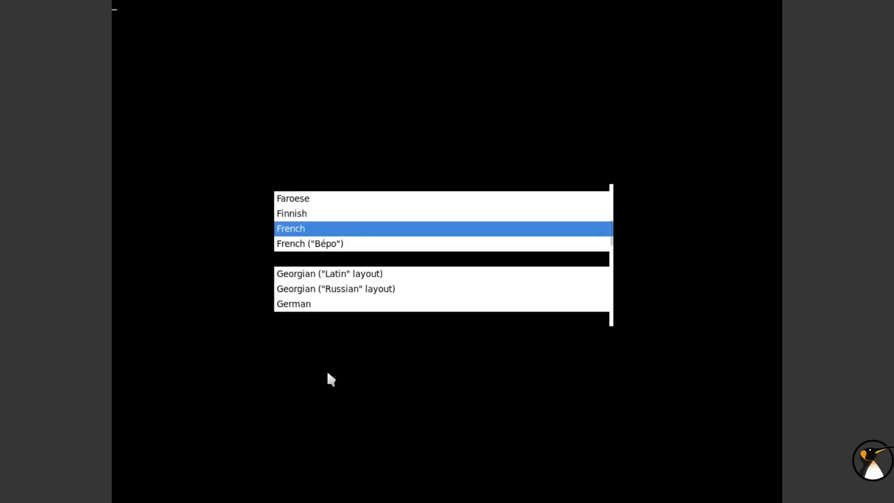
left_click(589, 358)
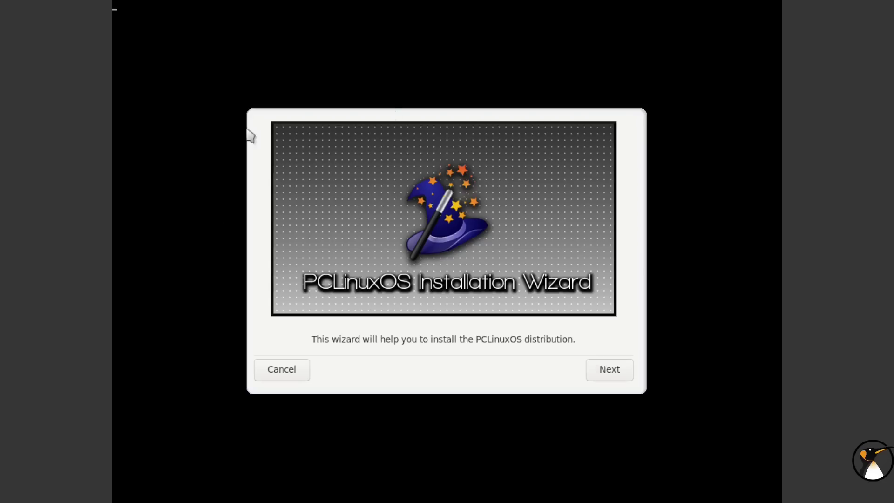
- Install onto the disk's free space and accept the partition format warning
left_click(610, 376)
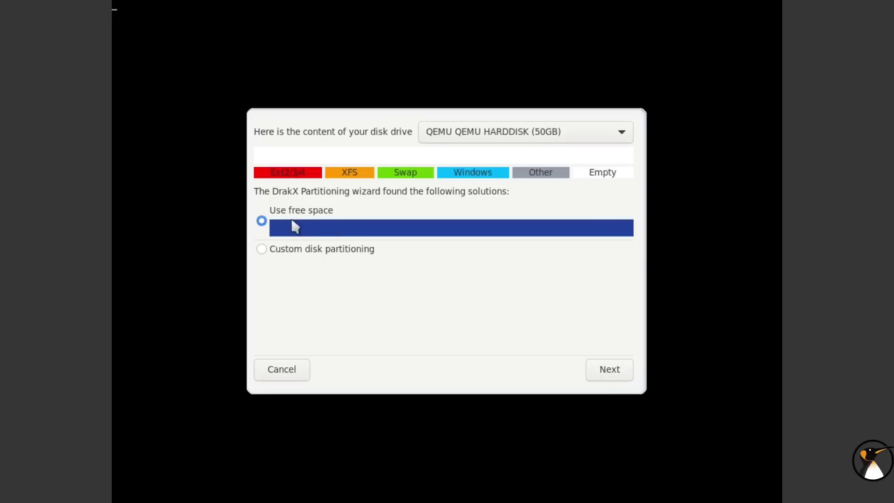
left_click(614, 374)
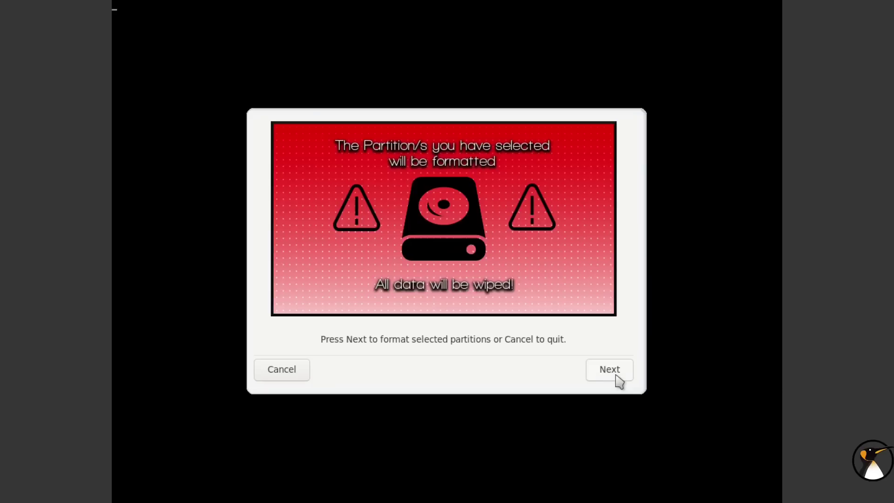
left_click(616, 376)
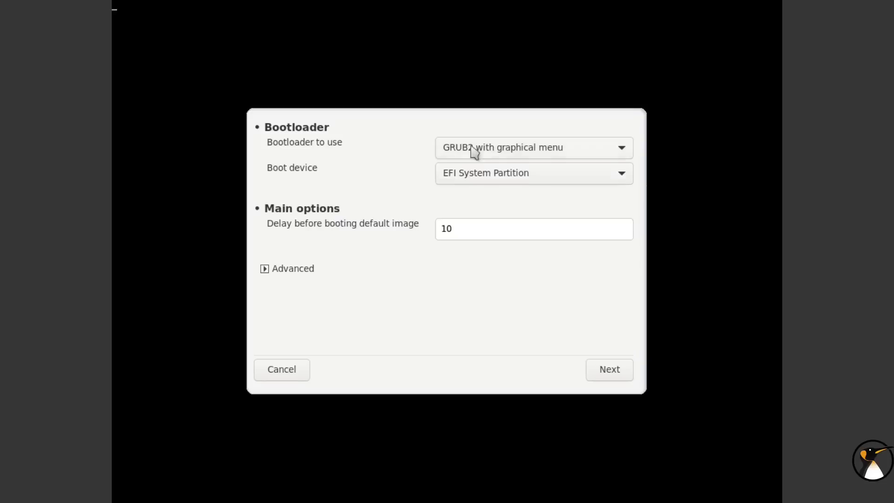
- Keep GRUB2 with graphical menu as bootloader, finish installing, and shut the machine down
left_click(516, 149)
left_click(539, 149)
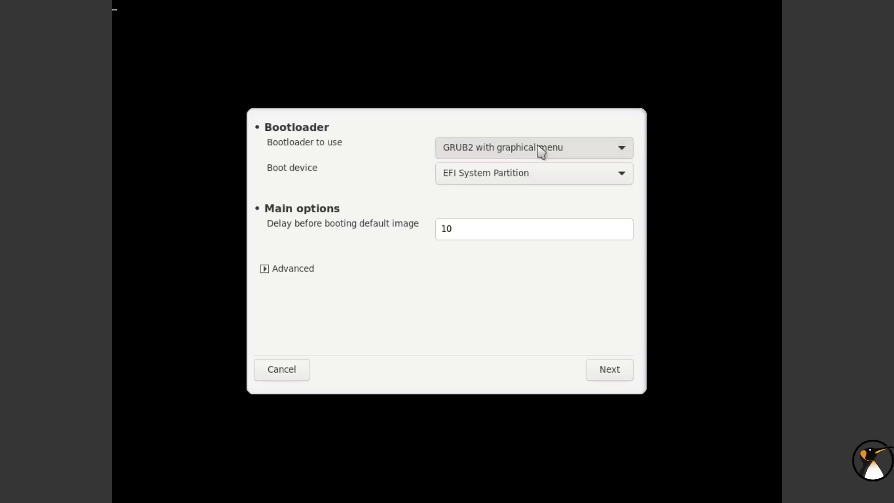
left_click(611, 370)
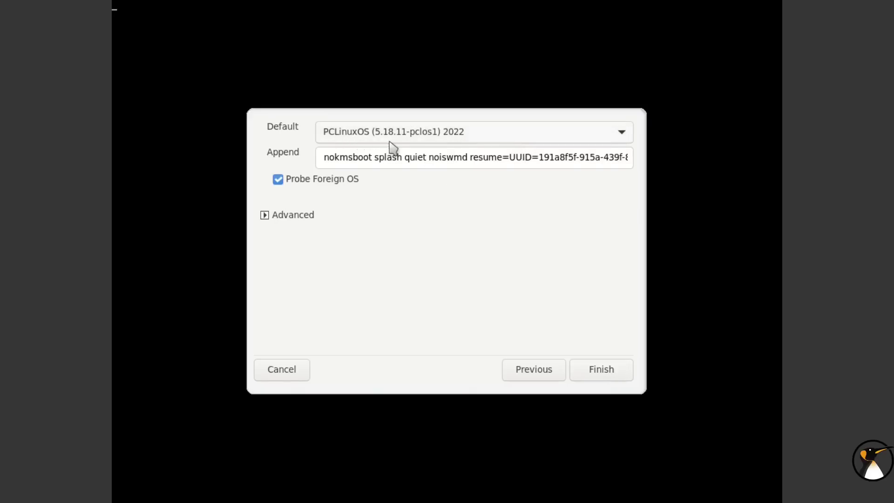
left_click(601, 371)
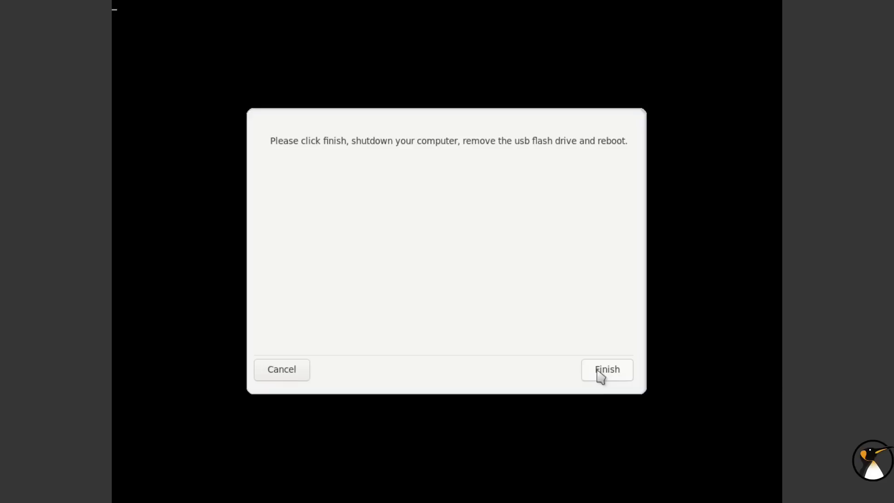
left_click(598, 370)
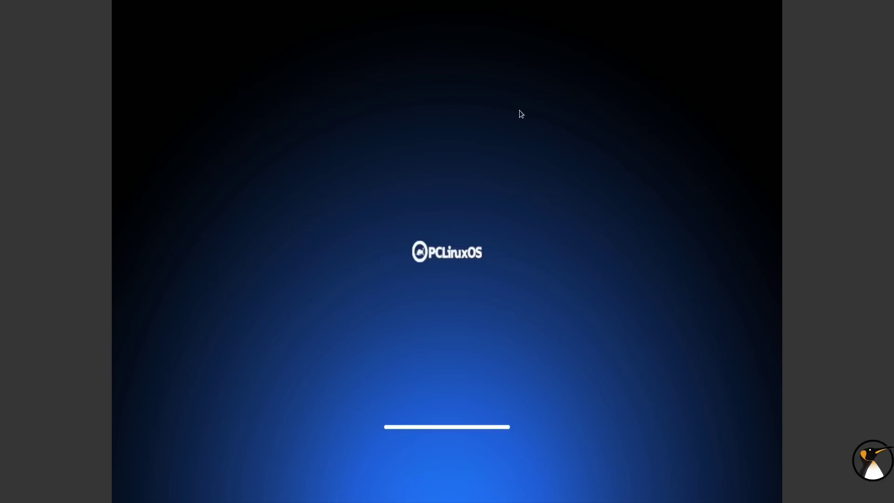
- Take the VM viewer out of full screen and bring up Vivaldi's Proxmox tab
left_click(484, 11)
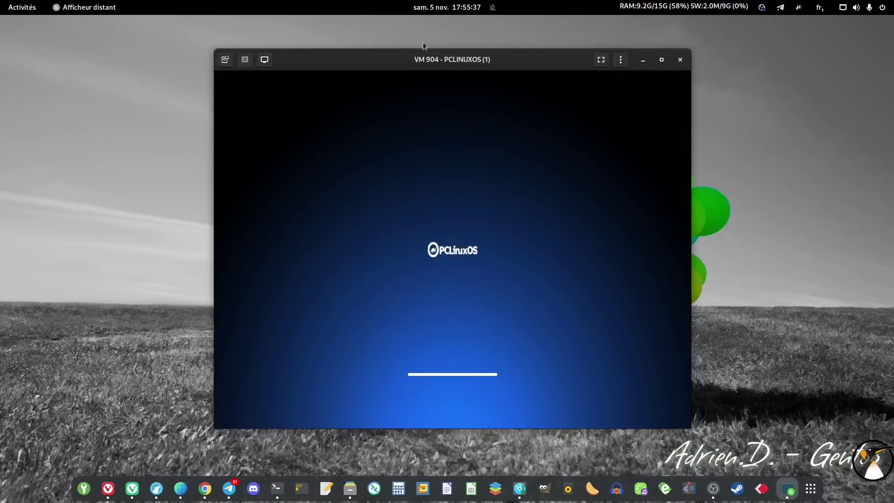
left_click_drag(349, 60, 516, 36)
right_click(517, 37)
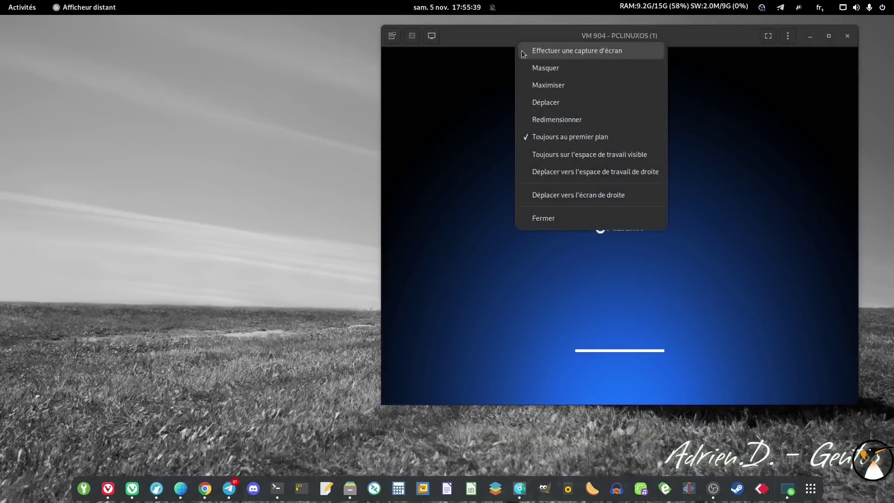
left_click(313, 371)
left_click(108, 488)
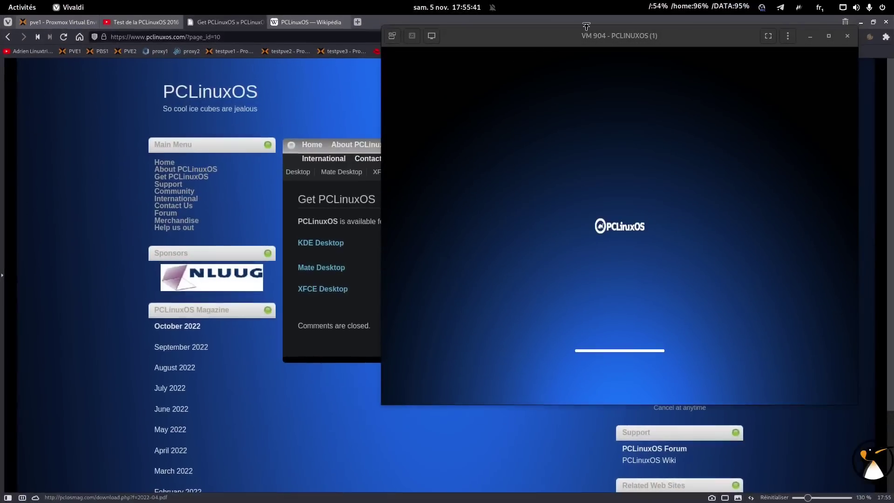
left_click_drag(586, 41, 255, 376)
left_click(58, 22)
- Set VM 904's CD/DVD drive to 'Do not use any media'
double_click(508, 253)
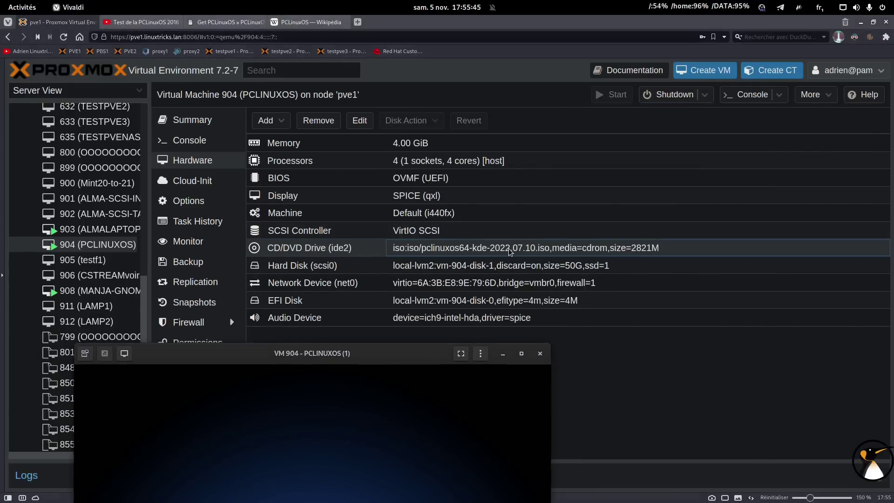
left_click(364, 314)
left_click_drag(491, 343, 491, 370)
left_click(506, 346)
left_click_drag(419, 378, 391, 98)
- Reset VM 904, then minimize Vivaldi and show the VM console full screen
left_click(706, 95)
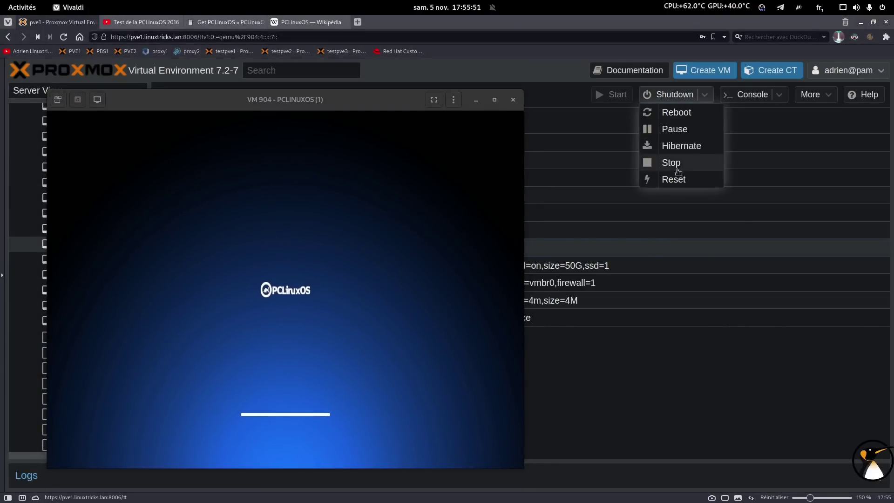
left_click(674, 180)
left_click_drag(345, 110, 339, 93)
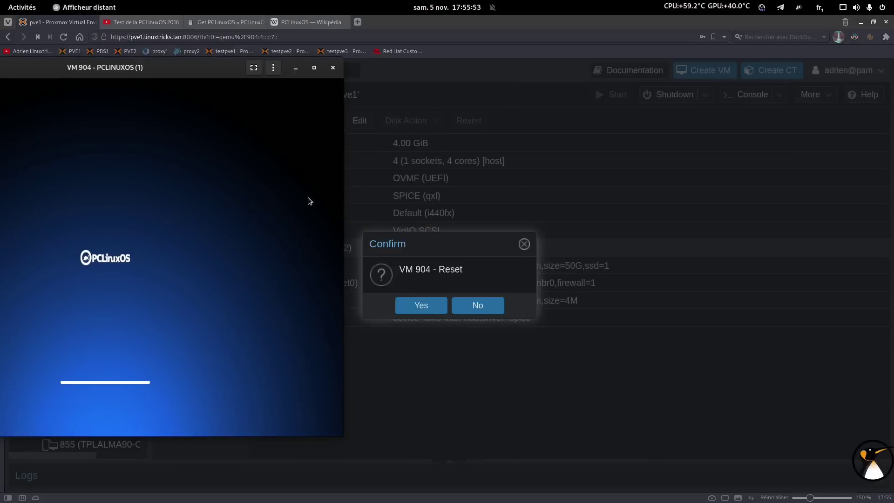
left_click(404, 301)
left_click_drag(149, 74, 520, 99)
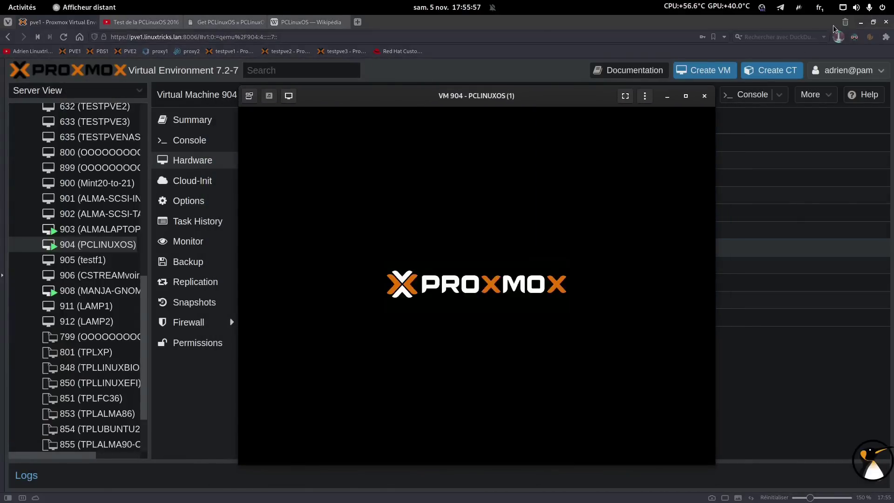
left_click(860, 22)
left_click(626, 95)
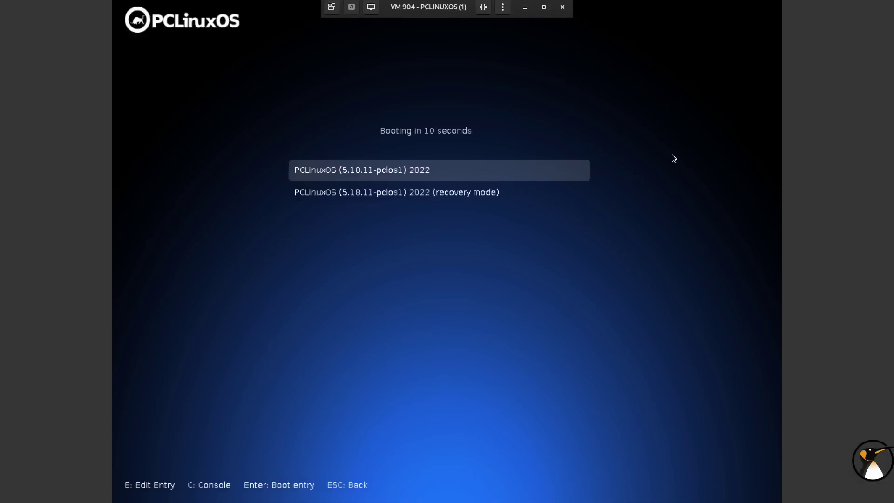
- Boot the installed system and set the timezone to Europe/Paris
key("Return")
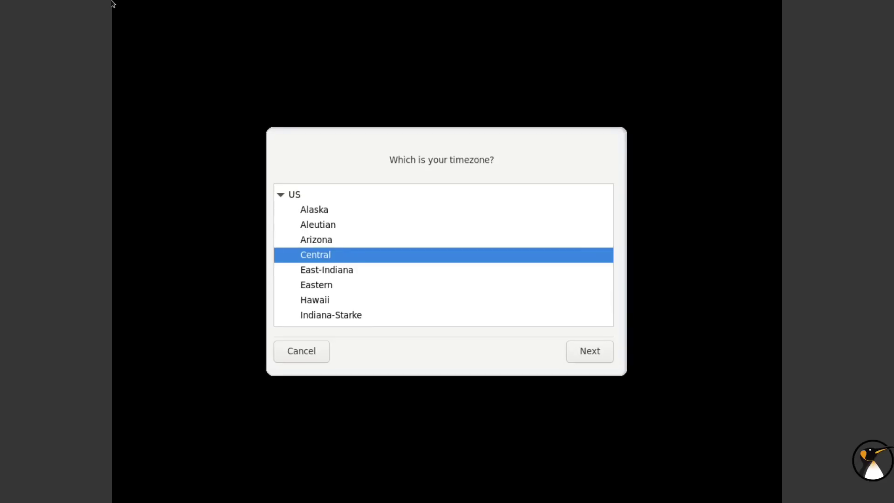
left_click(278, 195)
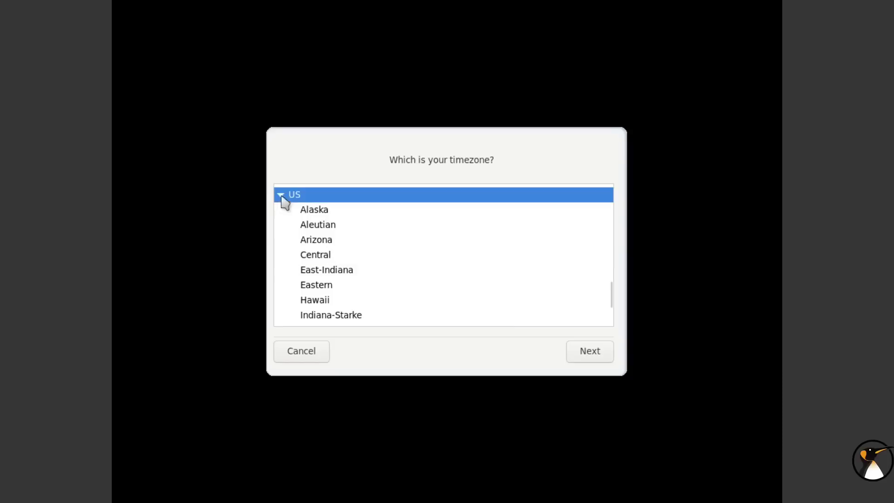
left_click(281, 195)
scroll(314, 244, "up", 3)
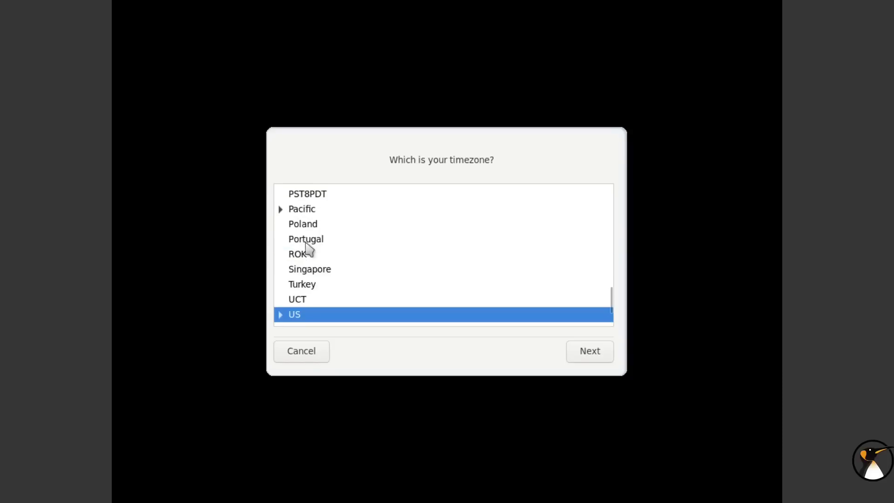
scroll(303, 236, "up", 4)
scroll(312, 247, "up", 5)
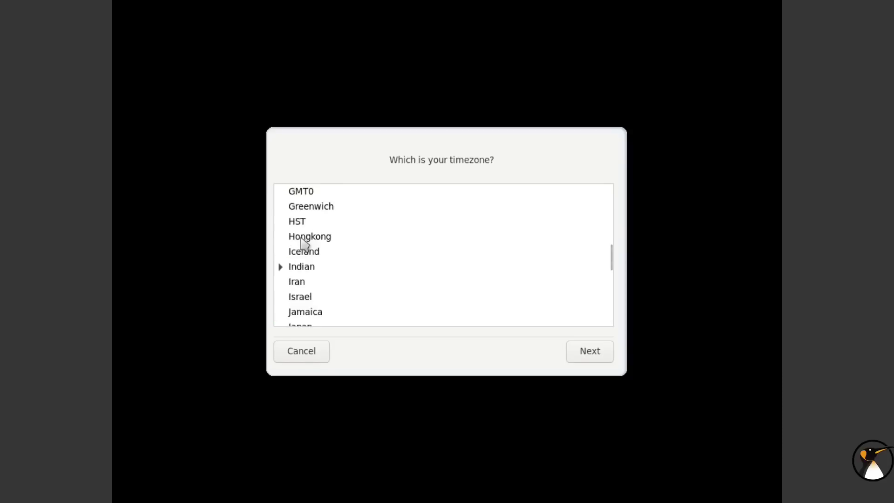
scroll(298, 245, "up", 2)
left_click(281, 229)
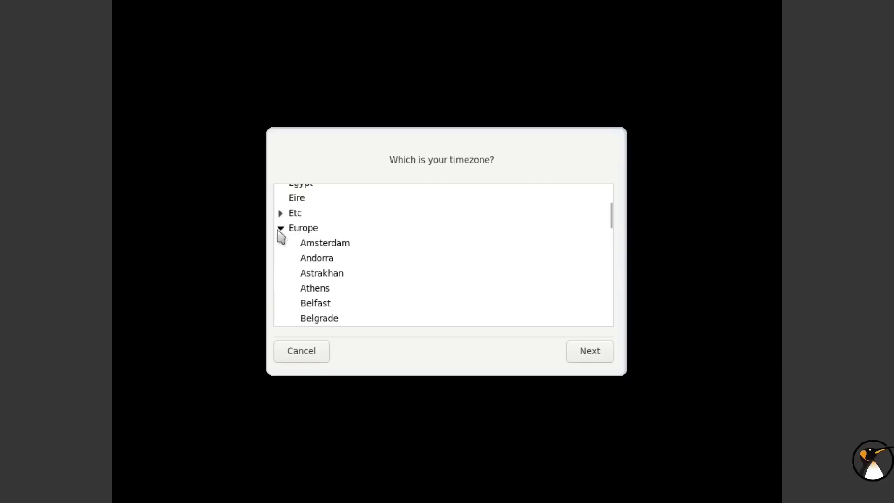
scroll(313, 266, "down", 2)
scroll(323, 281, "down", 10)
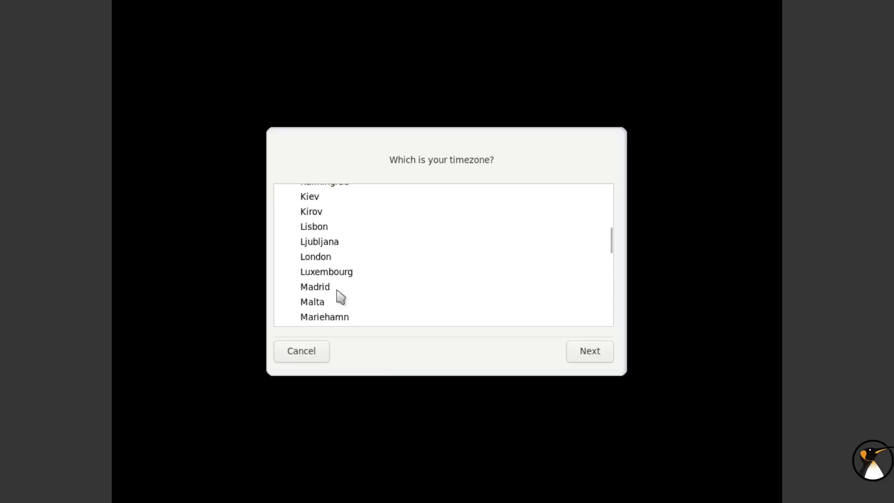
left_click(318, 243)
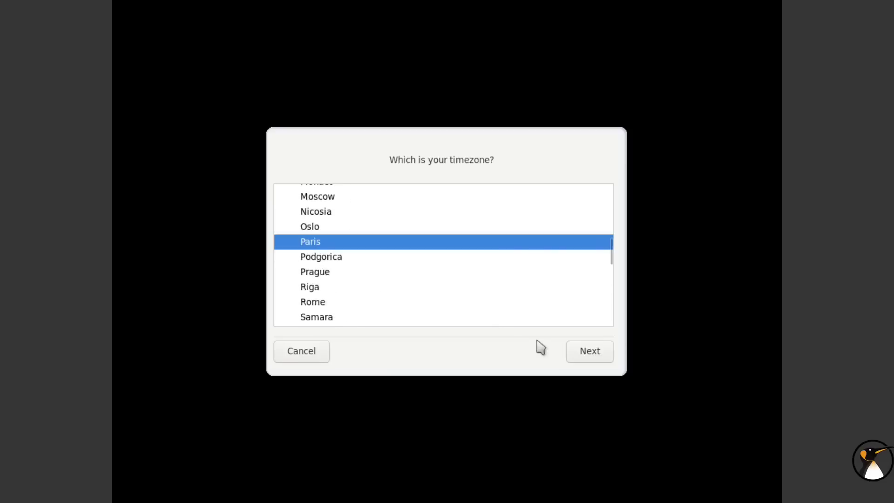
left_click(576, 348)
- Enable automatic time synchronization using the France NTP server under Europe
left_click(331, 243)
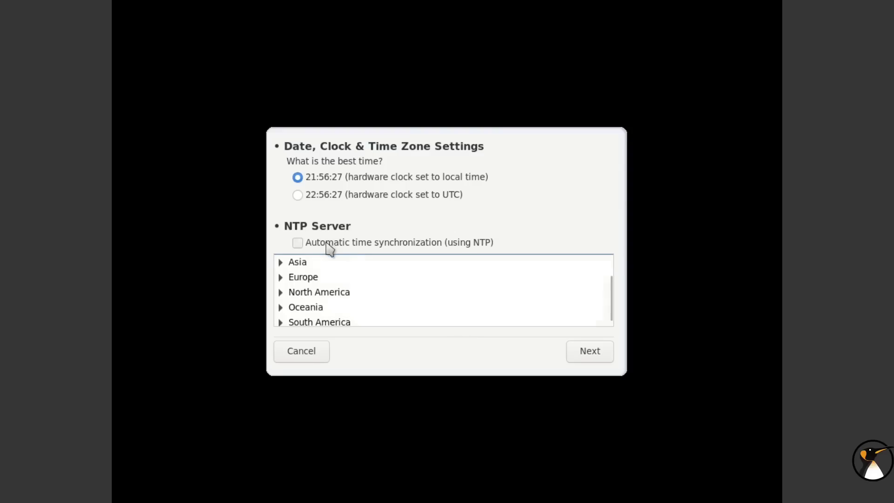
left_click(281, 277)
scroll(321, 305, "down", 5)
scroll(337, 321, "down", 4)
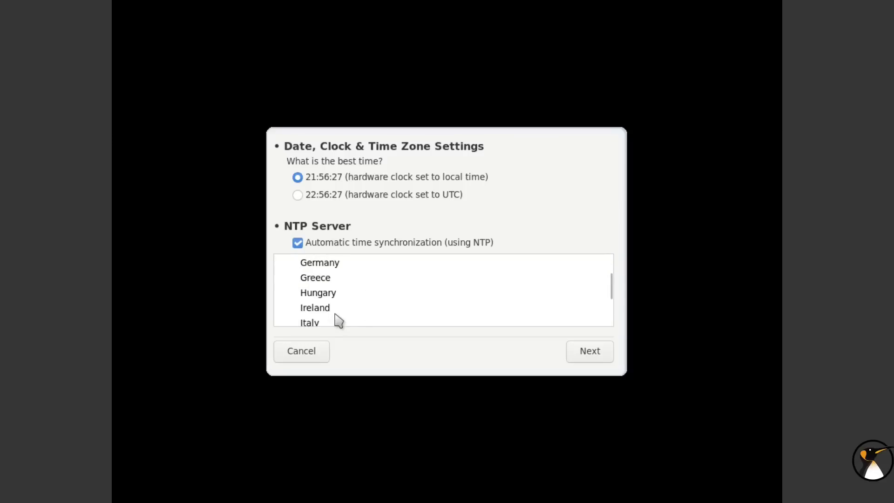
scroll(338, 322, "down", 6)
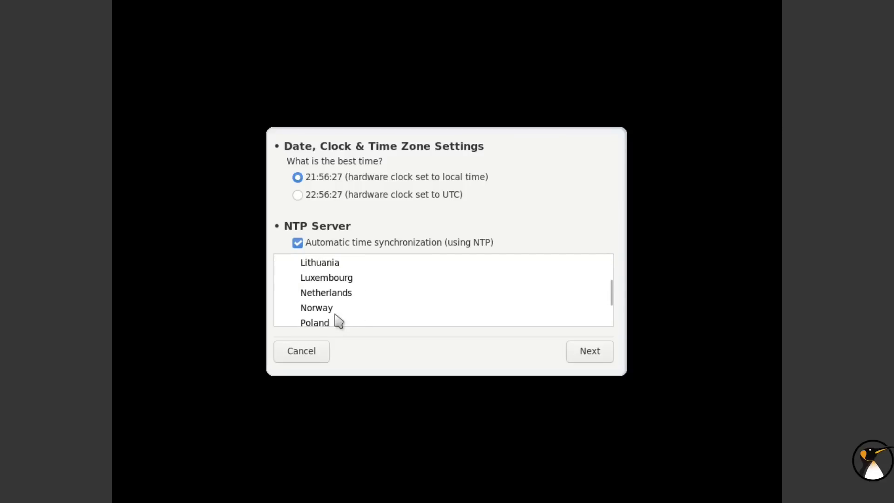
scroll(326, 298, "up", 9)
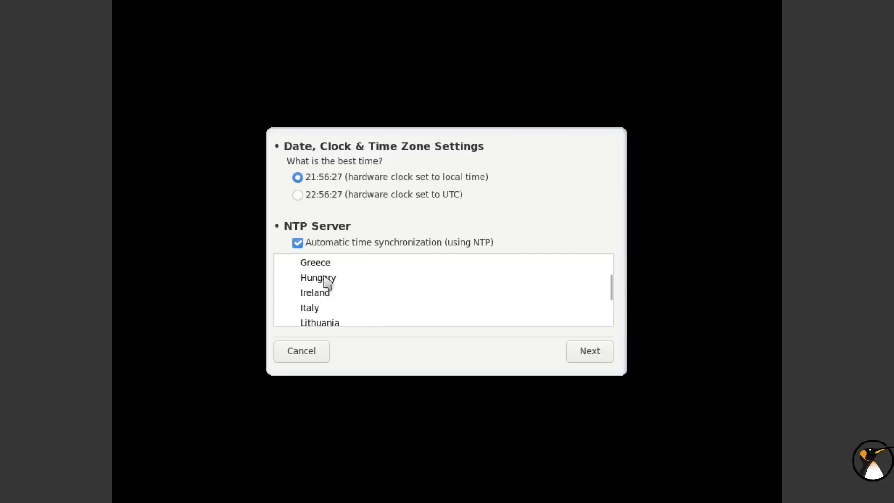
left_click(361, 269)
left_click(575, 359)
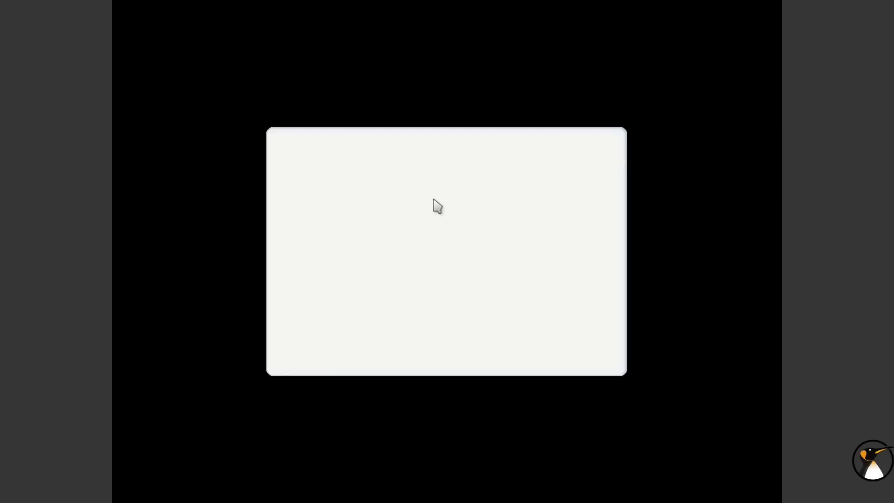
- Enter and confirm the root administrator password
type("●●")
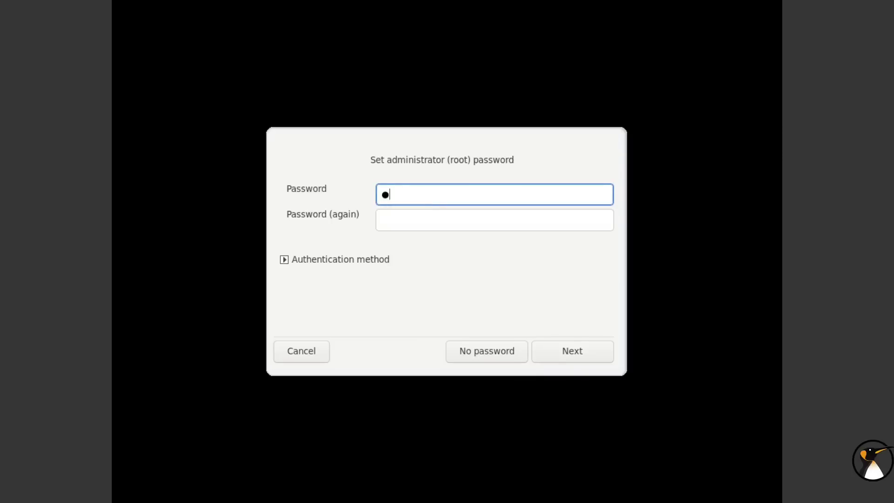
left_click(423, 229)
type("●●")
left_click(565, 353)
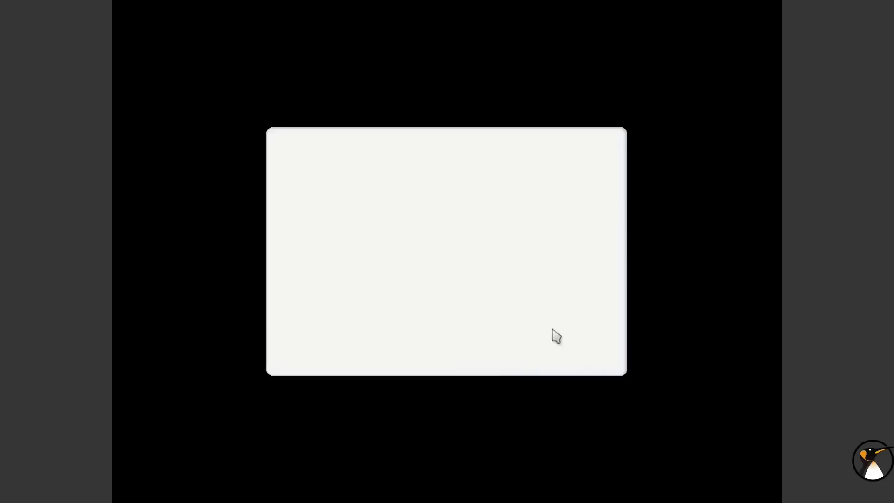
- Create the first user with the user's real name, auto-filled login name and confirmed password
type("adr")
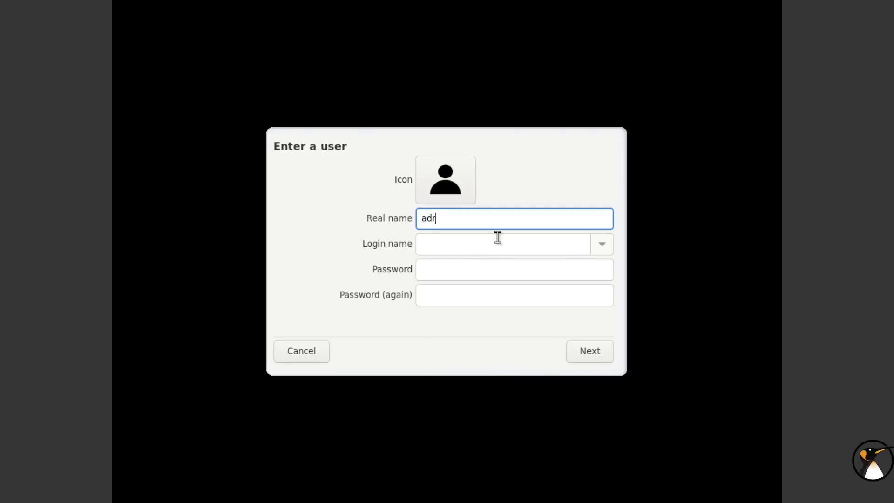
type("ien")
key("Tab")
key("Tab")
type("●●")
key("Tab")
type("●●")
left_click(601, 355)
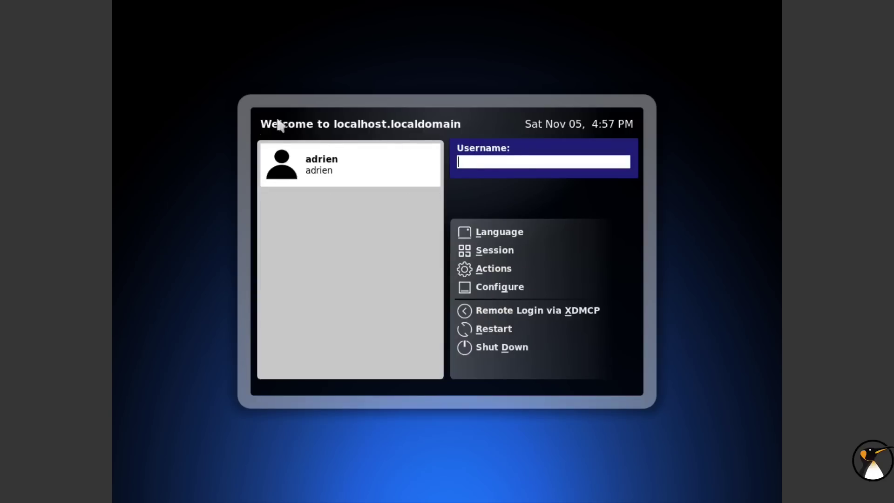
- Leave the session language unchanged and log in as the new user with its password
left_click(493, 234)
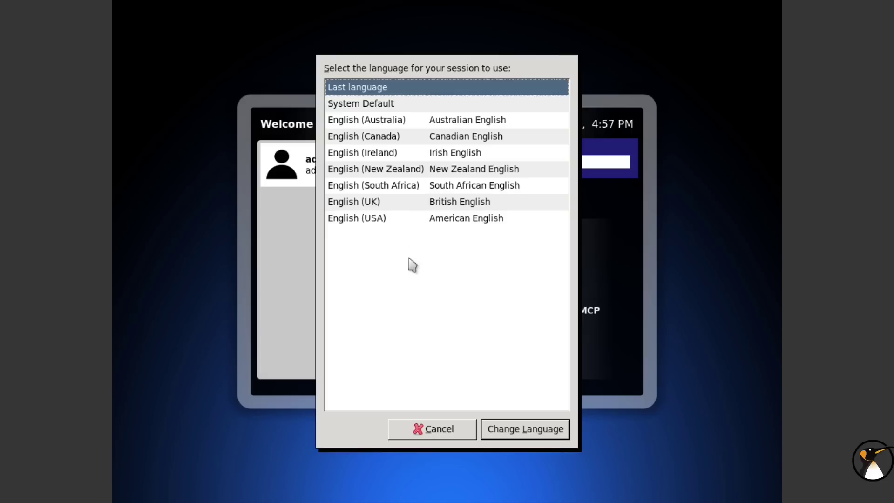
left_click(433, 437)
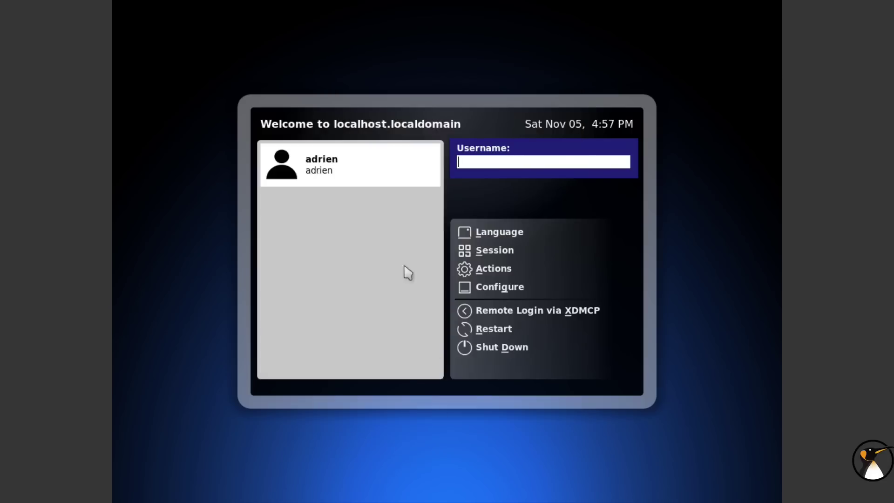
left_click(352, 170)
type("••")
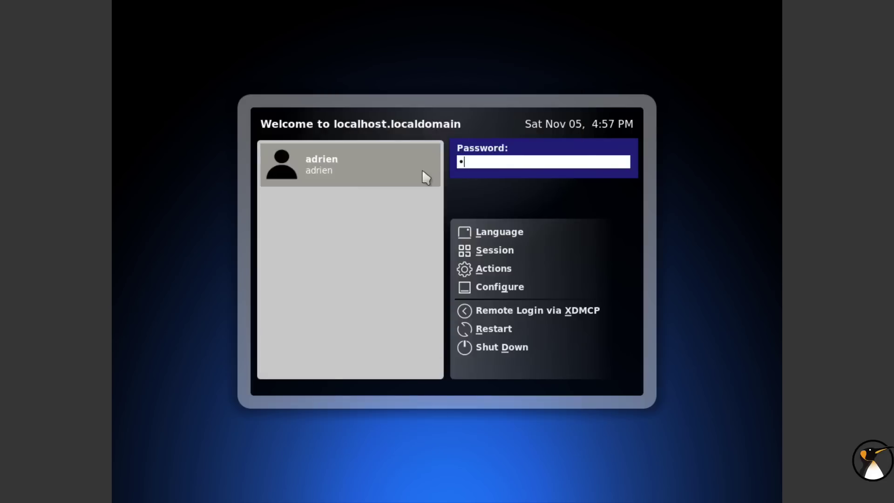
key("Return")
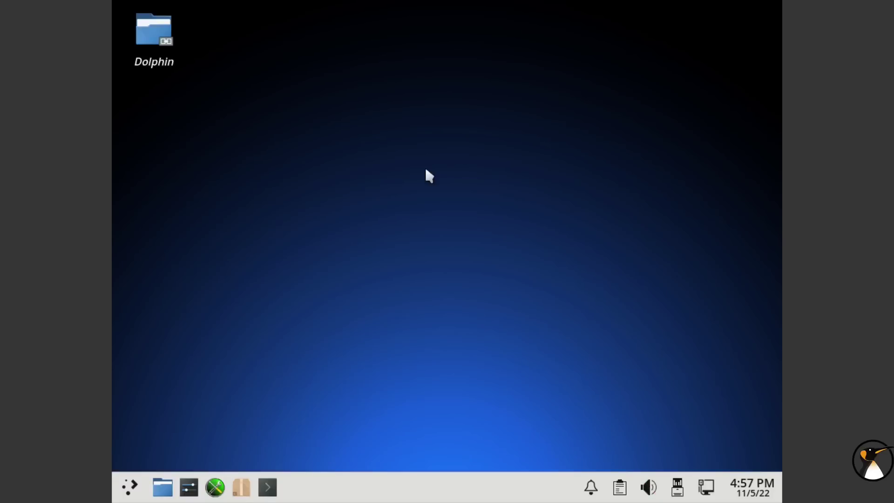
- Launch System Settings from the application launcher and maximize it
left_click(134, 488)
mouse_move(259, 311)
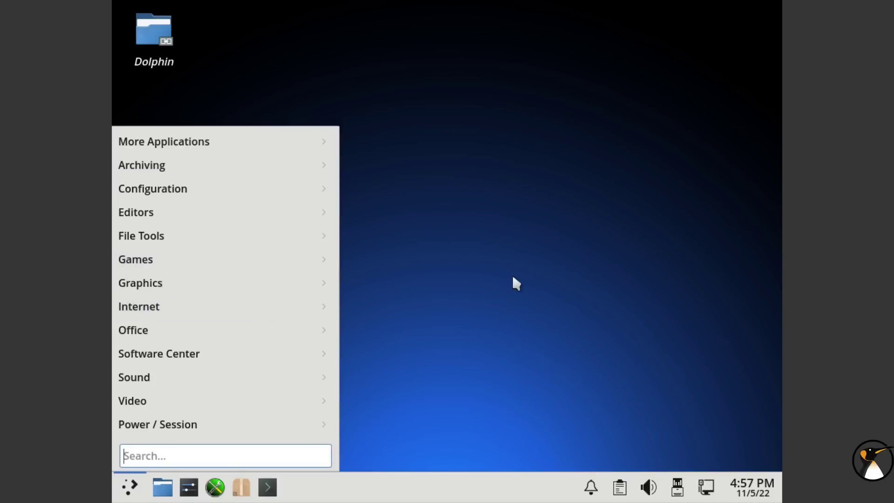
left_click(189, 489)
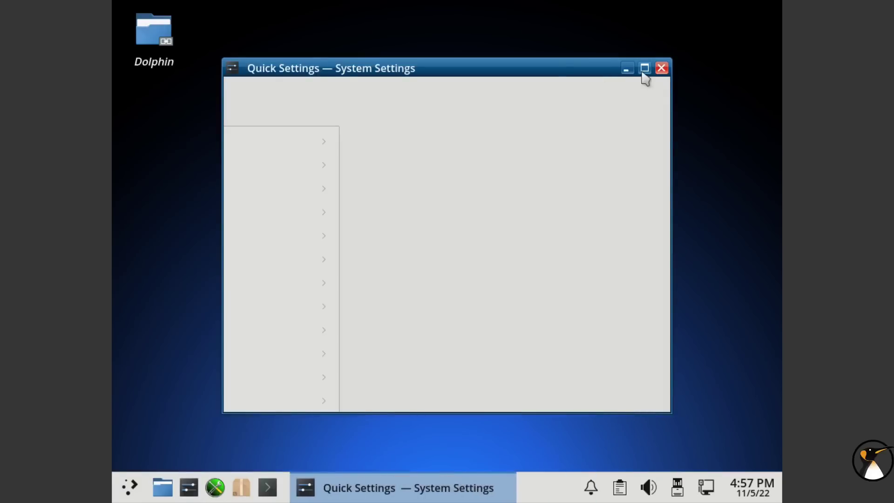
left_click(643, 73)
- Set the display resolution to 1920x1080, apply it and keep the new configuration
scroll(247, 322, "down", 5)
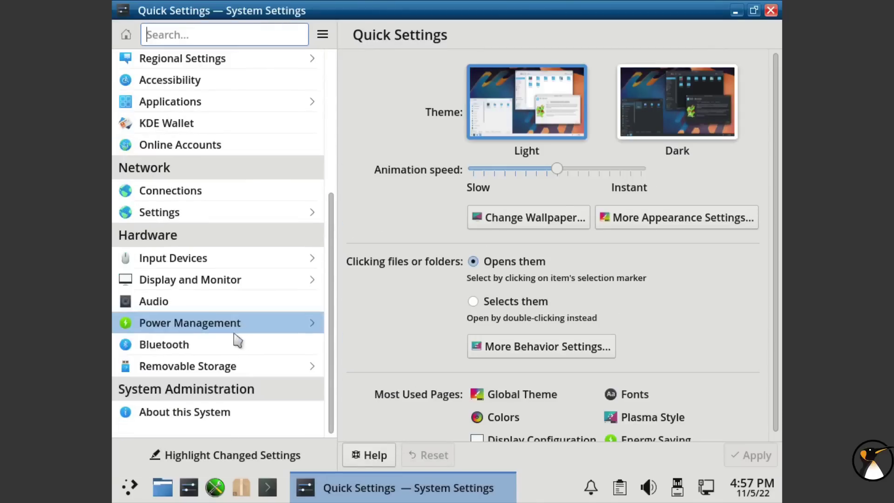
left_click(223, 283)
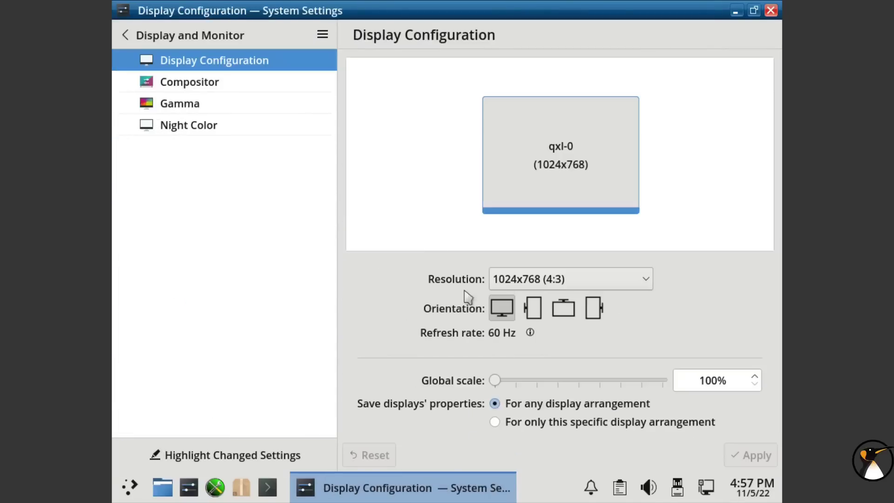
left_click(561, 283)
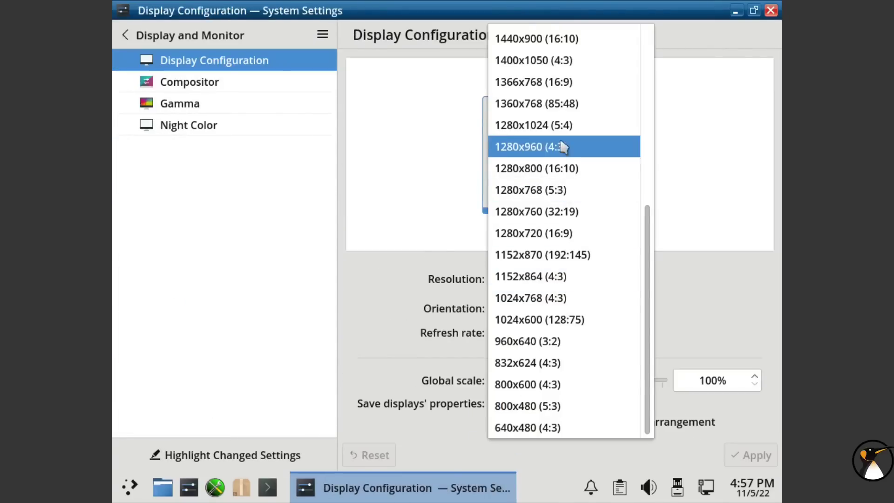
scroll(563, 147, "up", 3)
left_click(561, 108)
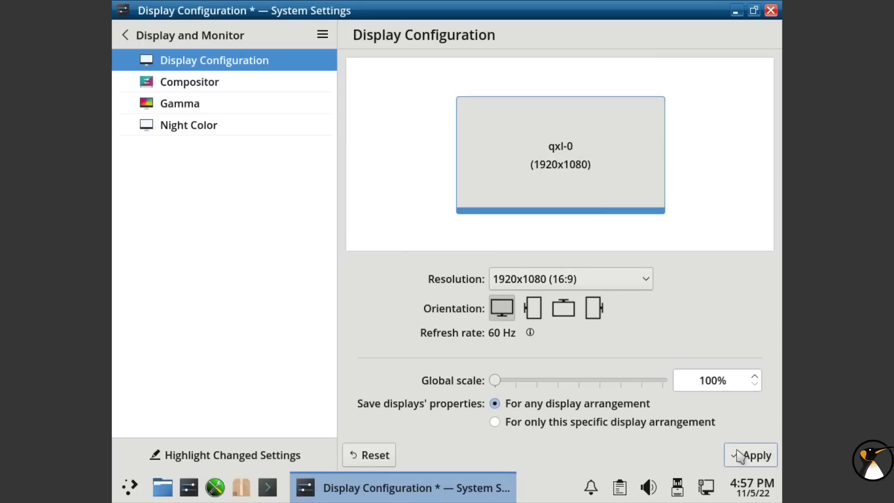
left_click(740, 455)
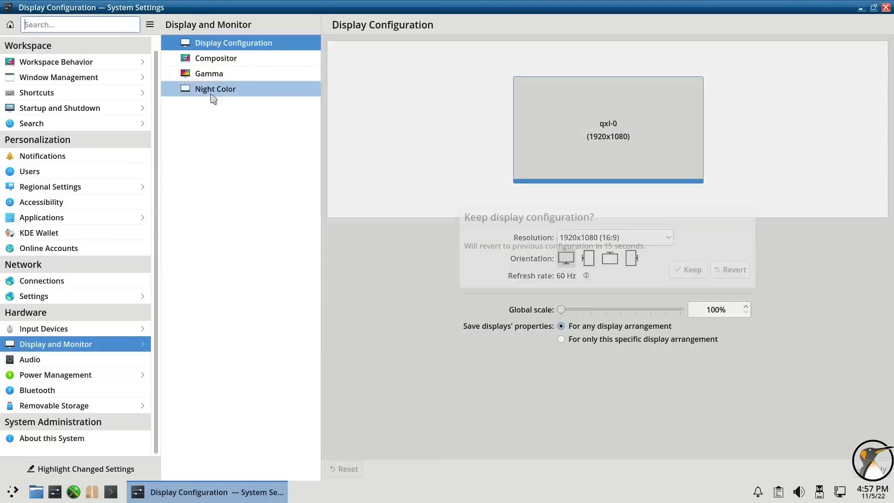
left_click(690, 269)
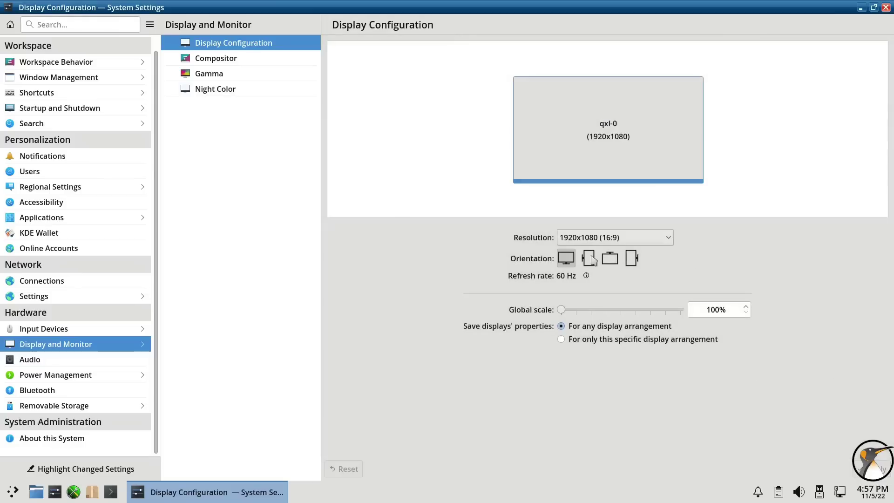
- Show the Appearance Global Theme page in a restored, widened settings window
scroll(114, 108, "up", 1)
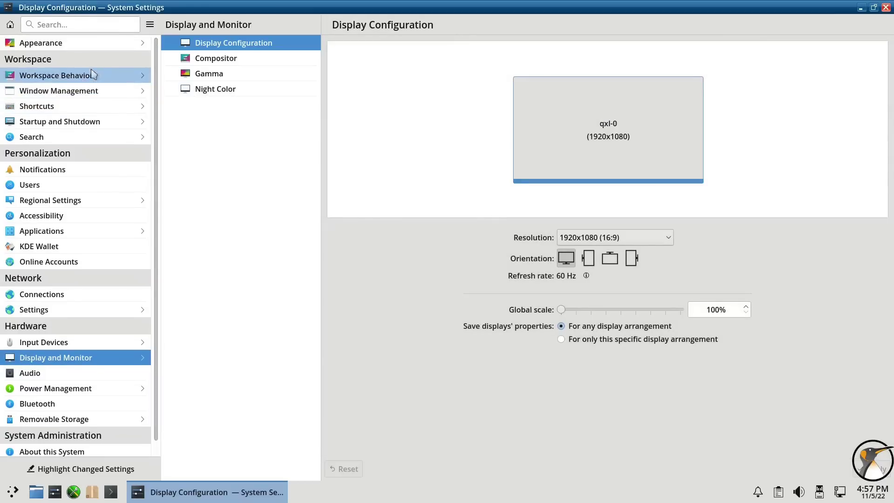
left_click(96, 43)
left_click_drag(192, 10, 220, 109)
left_click_drag(477, 132, 693, 132)
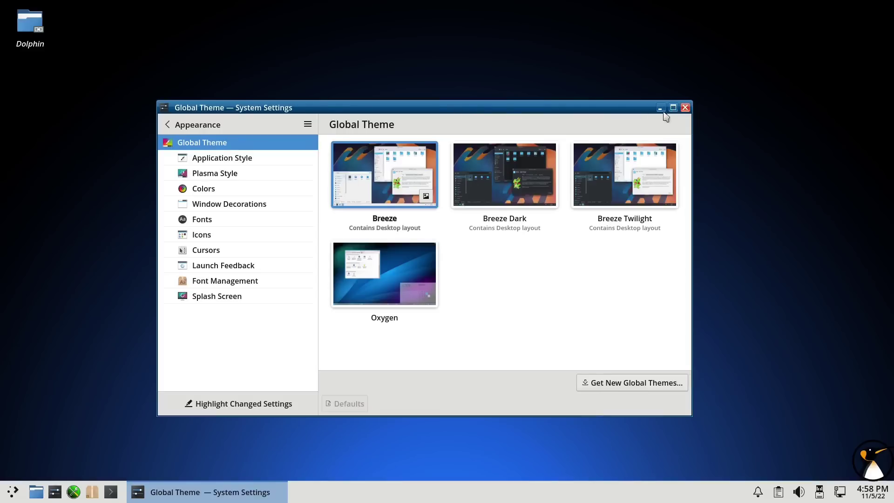
- Apply the Breeze Dark global theme, then minimize System Settings and launch Konsole
left_click(673, 108)
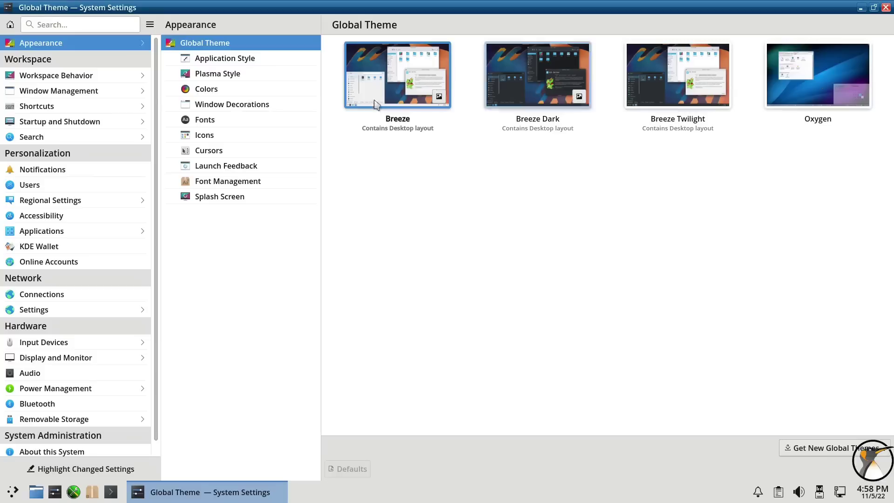
left_click(576, 86)
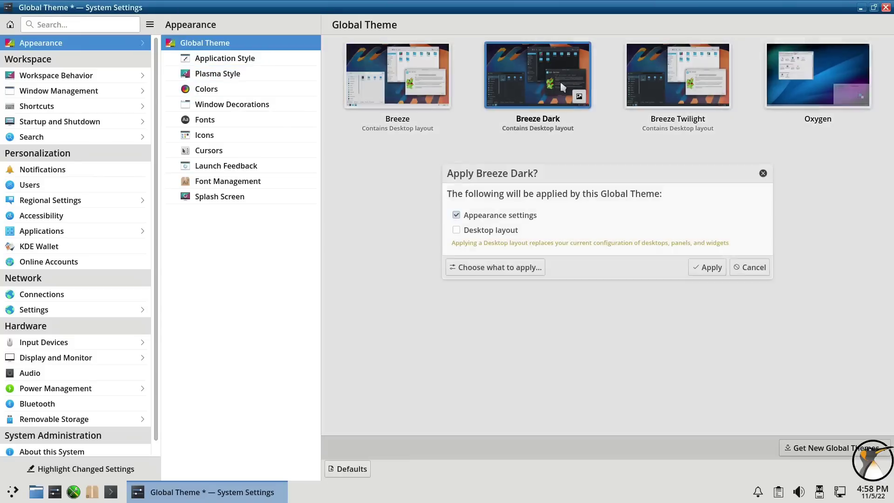
left_click(713, 268)
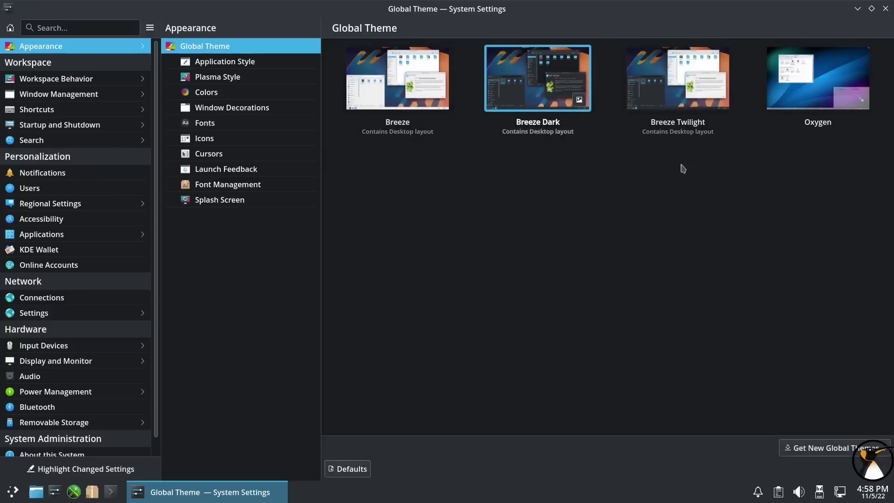
left_click(857, 8)
left_click(118, 492)
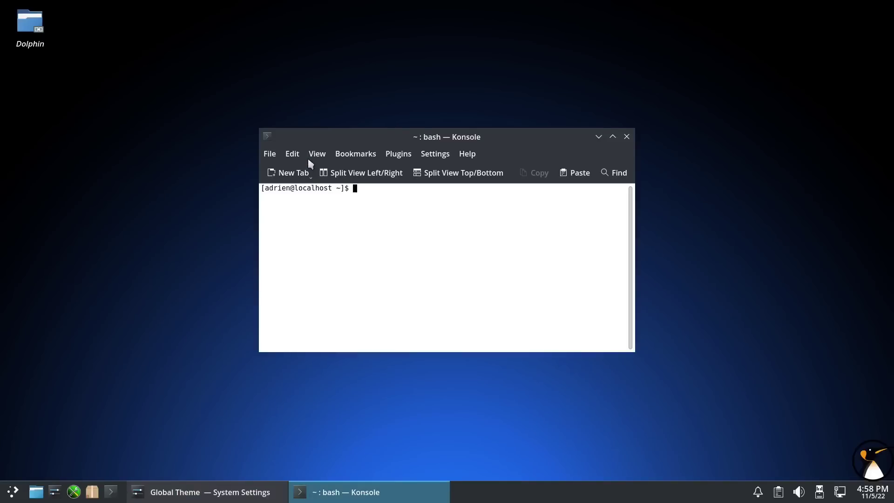
- Move the Konsole window up-left, enlarge its font with Ctrl++ and make the window larger
left_click_drag(322, 135, 253, 98)
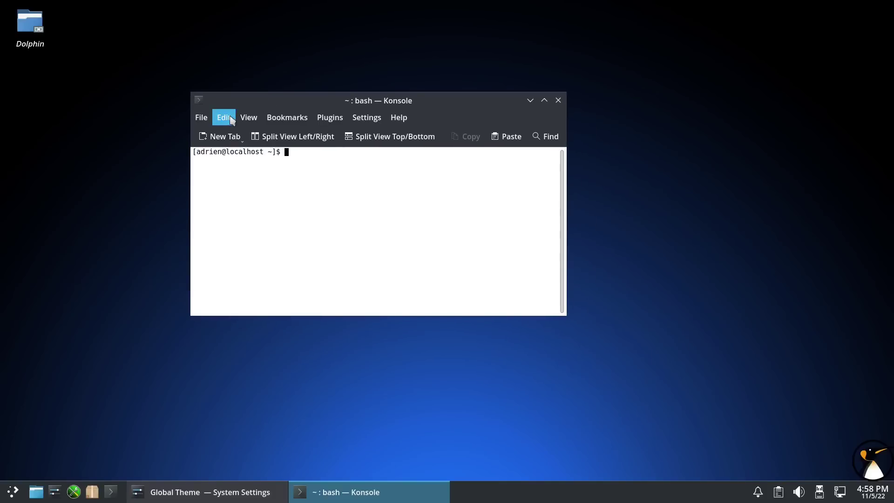
left_click(231, 120)
left_click(232, 120)
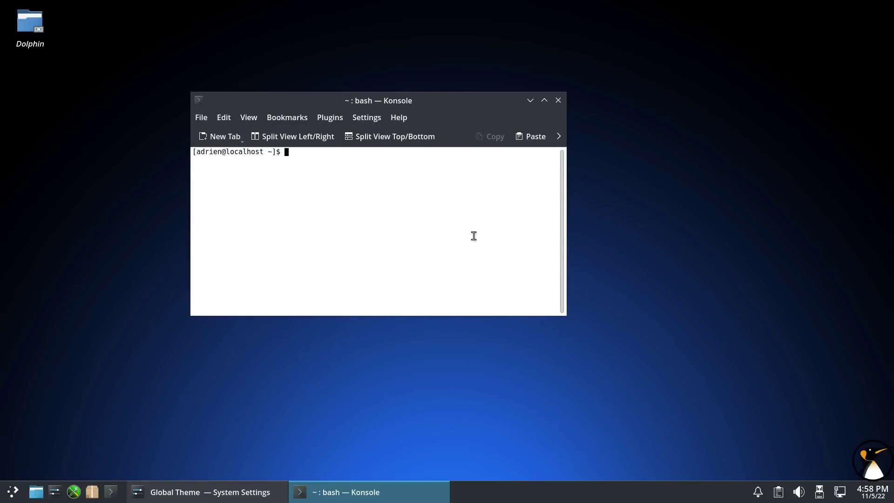
key("ctrl+plus")
key("ctrl+plus")
key("ctrl+plus")
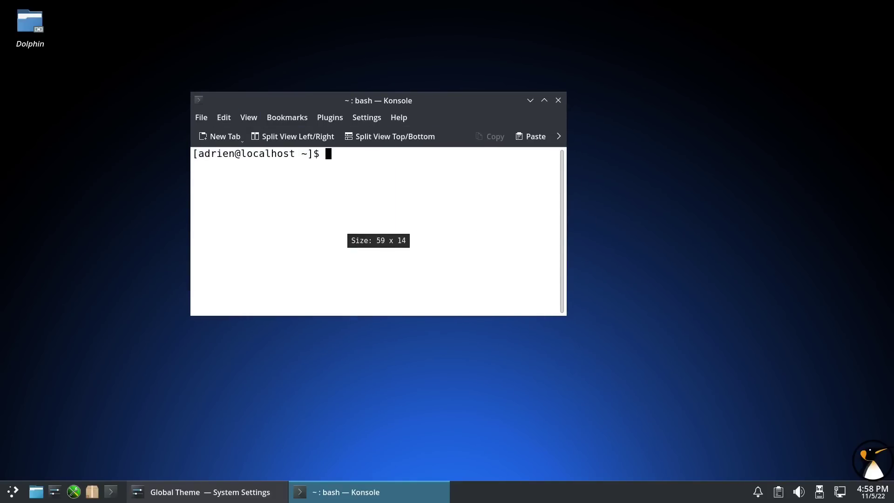
left_click_drag(569, 318, 711, 344)
- List all installed packages with rpm -qa, then become root with su - and clear the screen
type("rpm ")
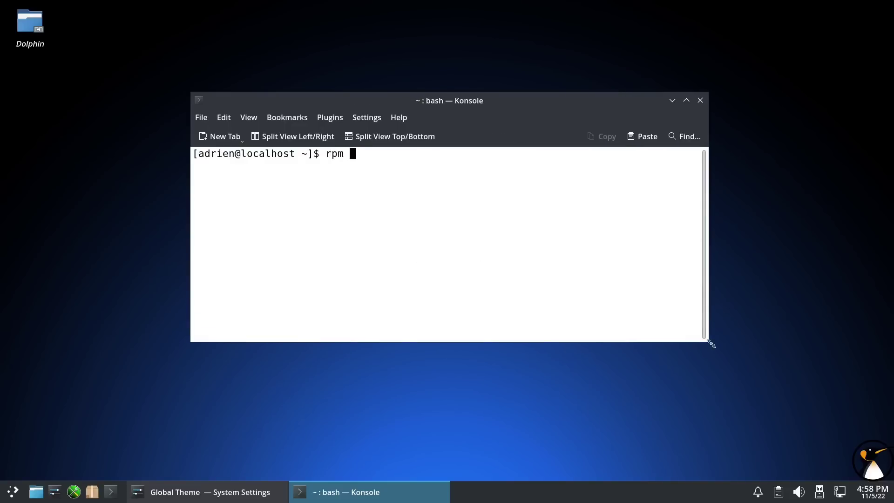
type("-qa")
key("Return")
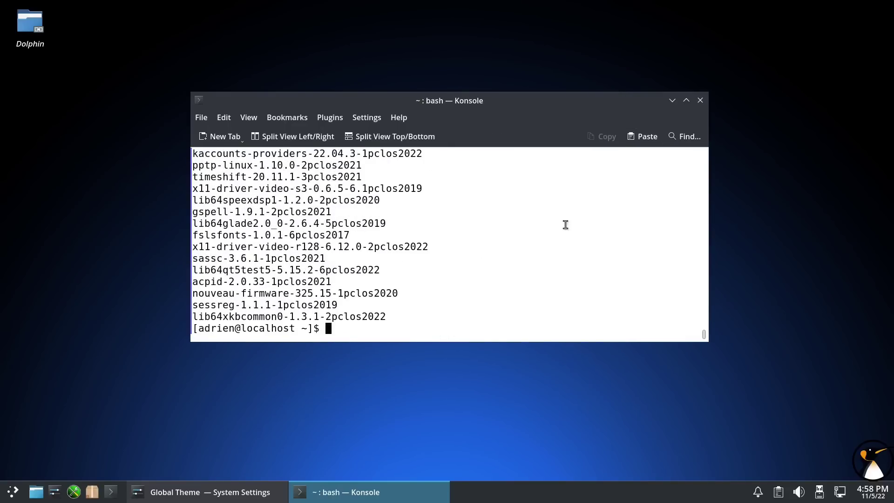
type("su -")
key("Return")
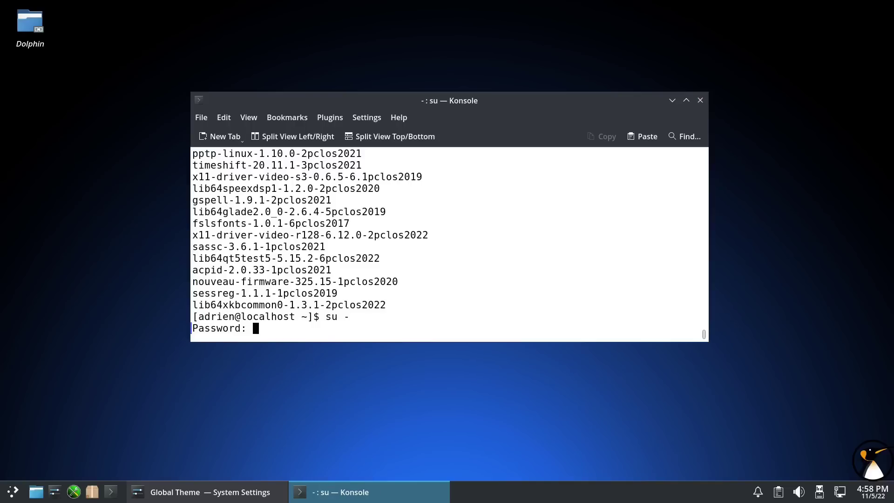
key("Return")
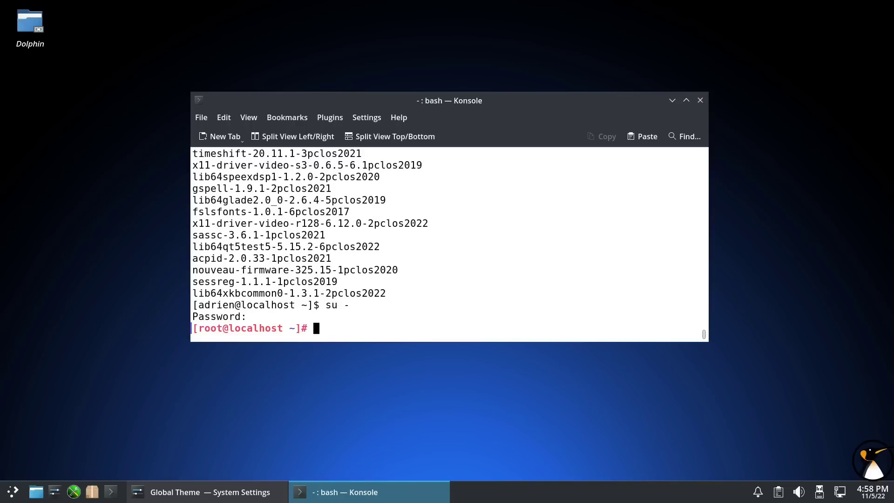
key("ctrl+l")
- Try dnf and yum, then refresh the package lists with apt update
type("dnf")
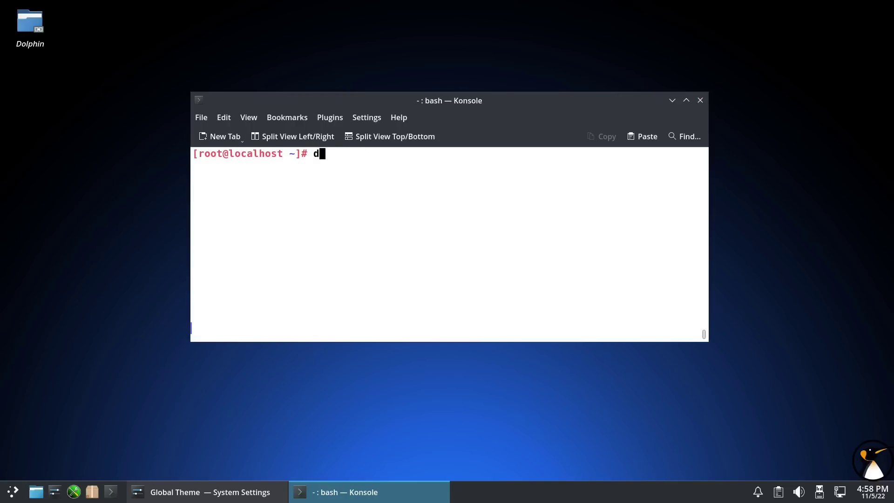
key("Return")
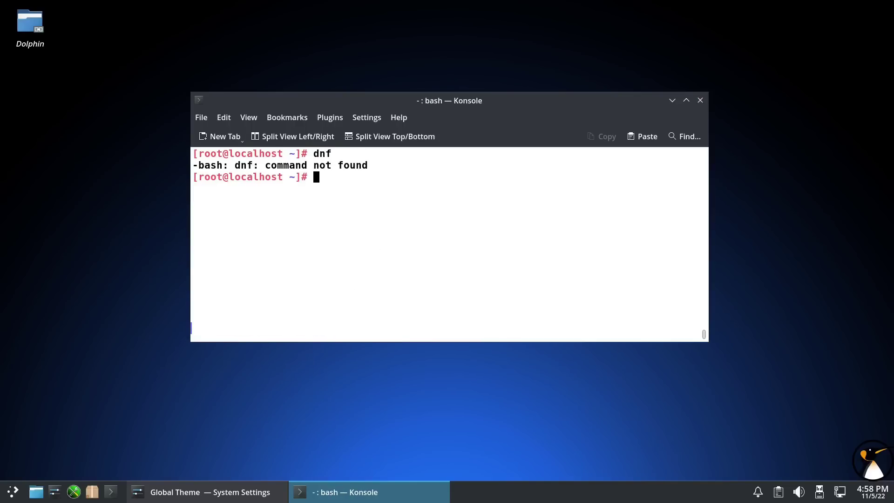
type("yum")
key("Return")
type("urpm")
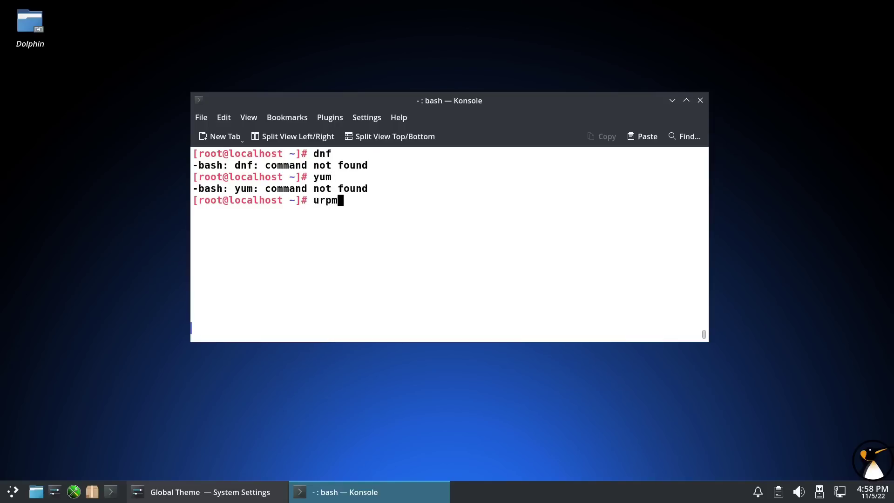
key("BackSpace")
key("BackSpace")
key("BackSpace")
key("BackSpace")
type("apt update")
key("Return")
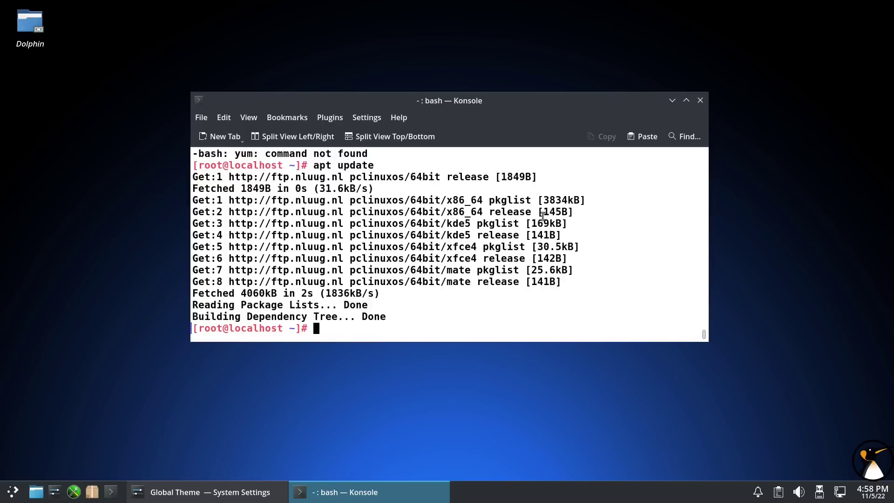
- Run apt dist-upgrade to preview 650 upgrades, answer n, and minimize Konsole
type("apt full-upgrade")
key("Return")
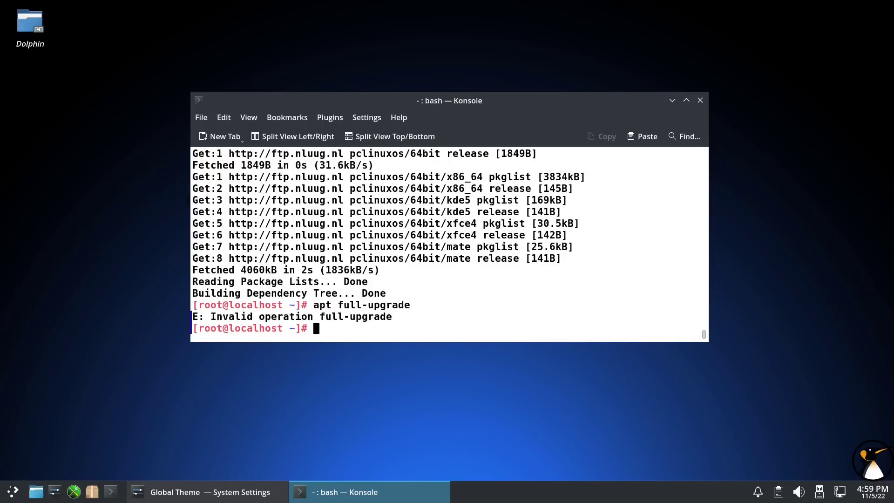
key("Up")
key("Left")
key("Left")
key("Left")
key("Left")
key("Left")
key("Left")
key("Left")
key("Left")
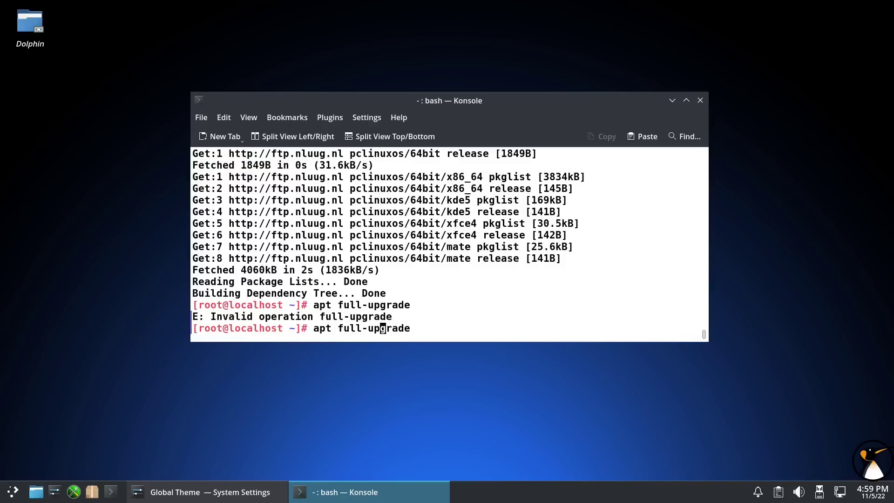
key("BackSpace")
key("BackSpace")
key("BackSpace")
key("BackSpace")
type("dist")
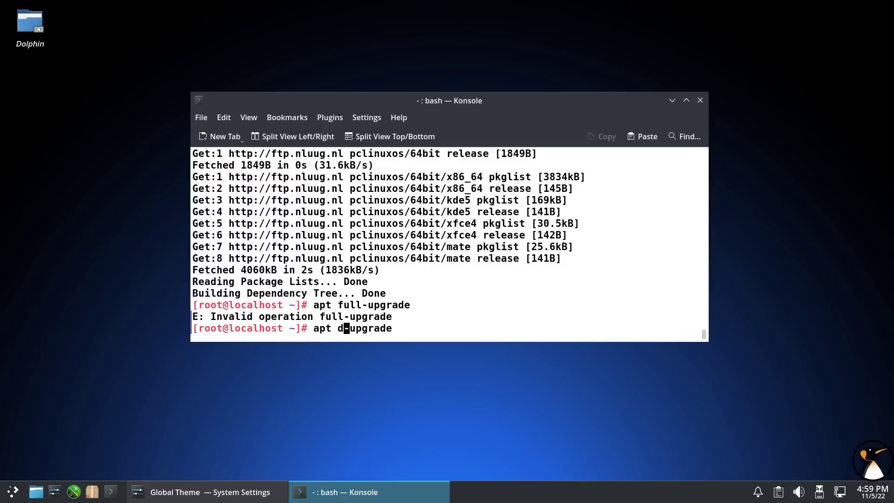
key("Return")
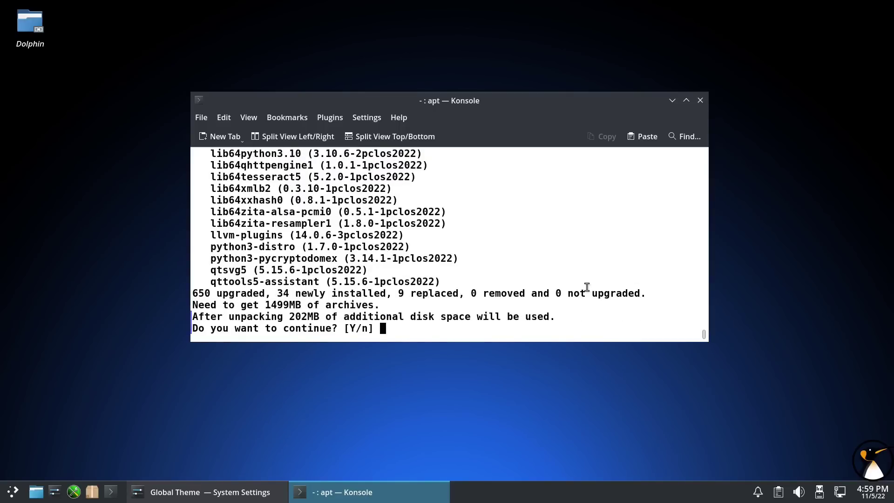
type("n")
key("Return")
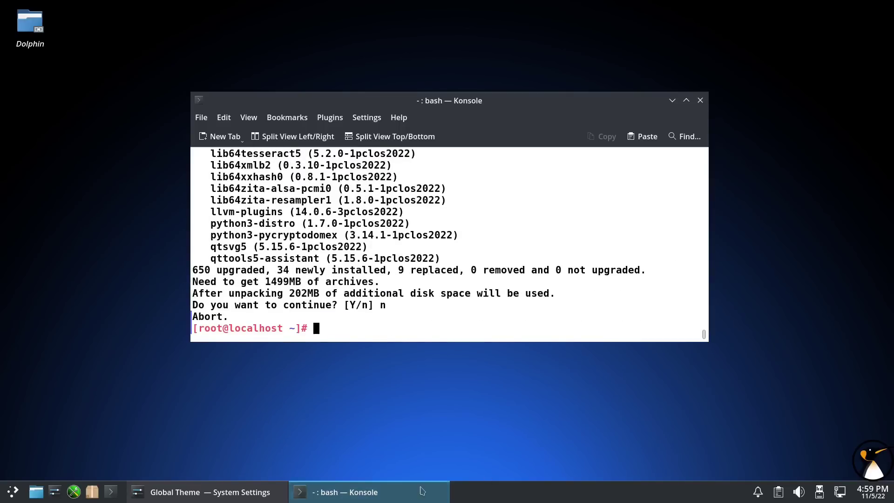
left_click(344, 492)
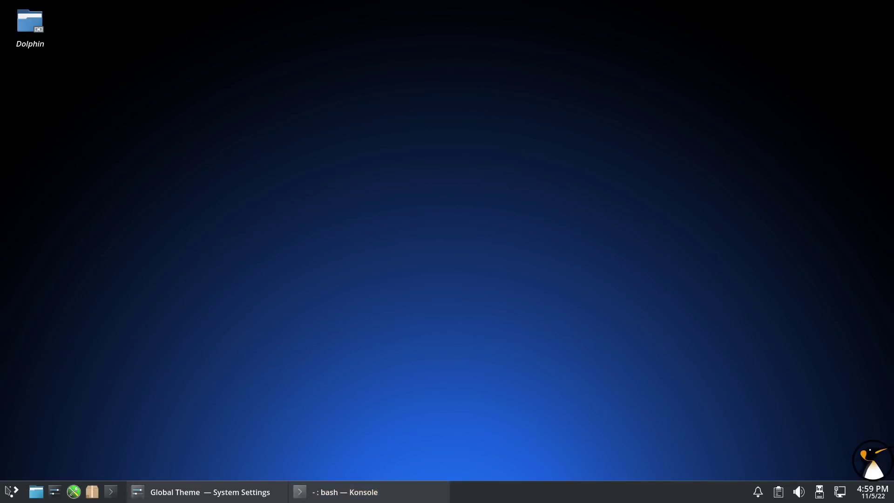
- Start Synaptic with the root password, reload its package information, and return to System Settings
left_click(92, 493)
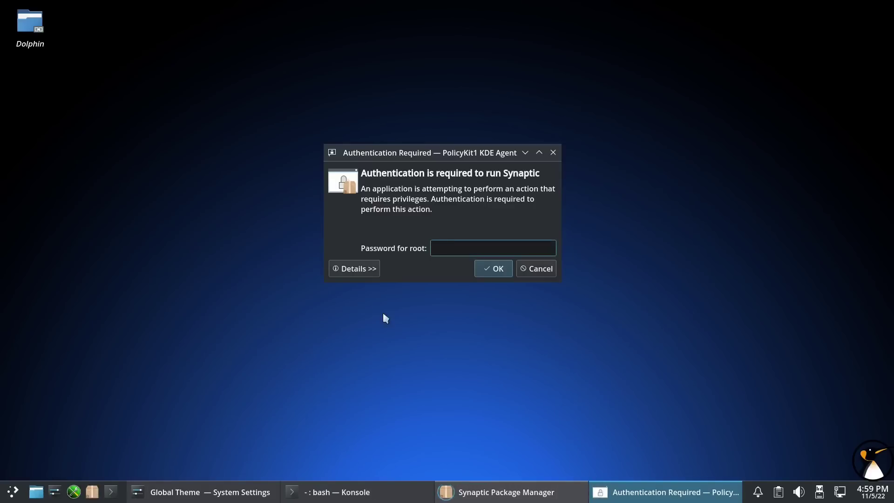
type("pw")
key("Return")
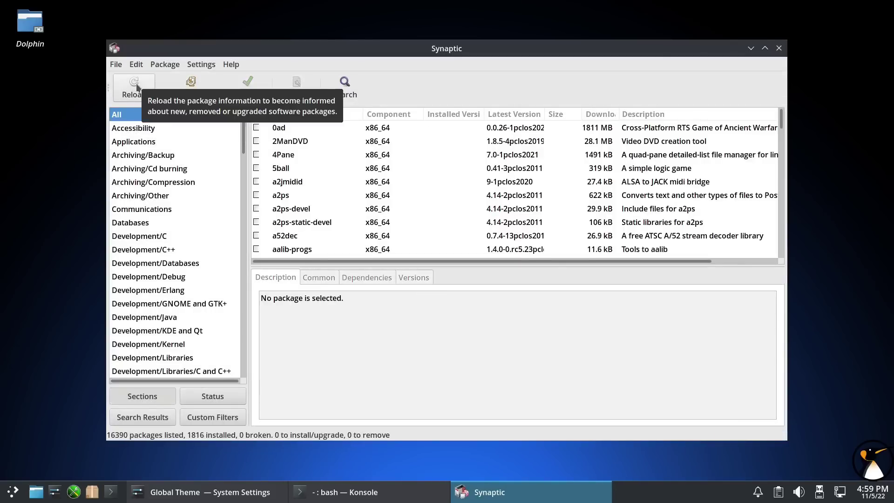
left_click(144, 93)
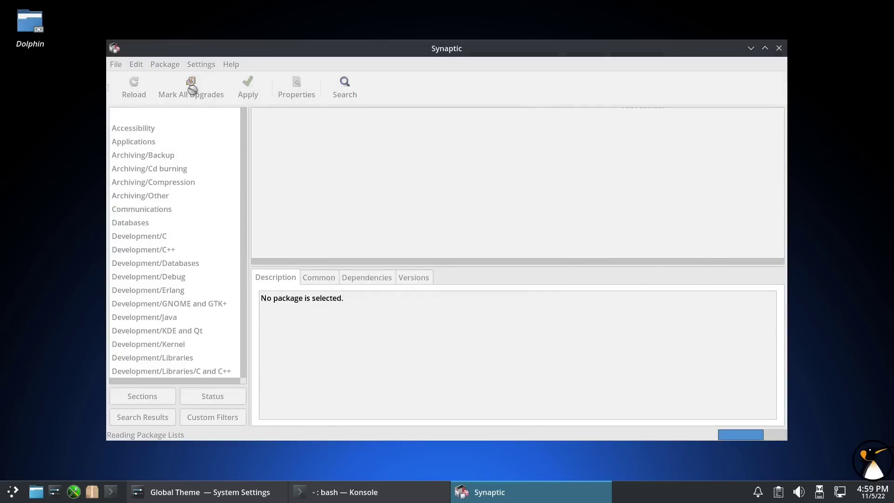
left_click(209, 492)
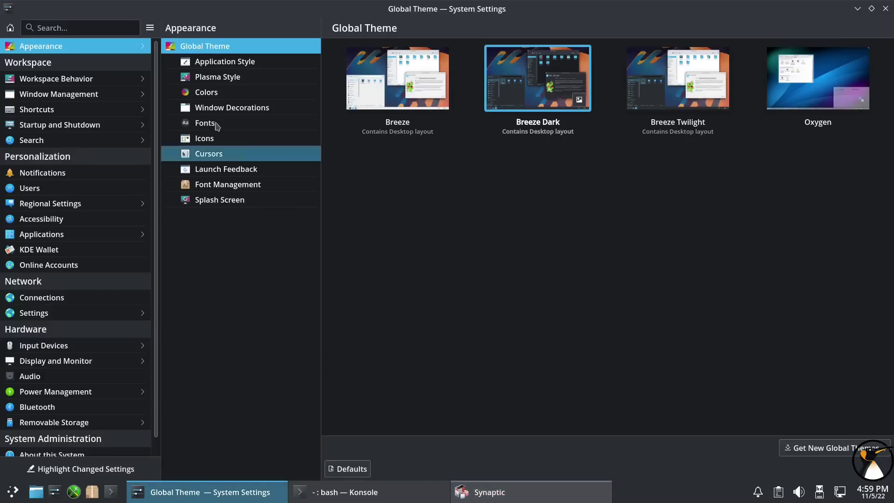
- Set the GNOME/GTK application style to Adwaita-dark and apply it
left_click(246, 66)
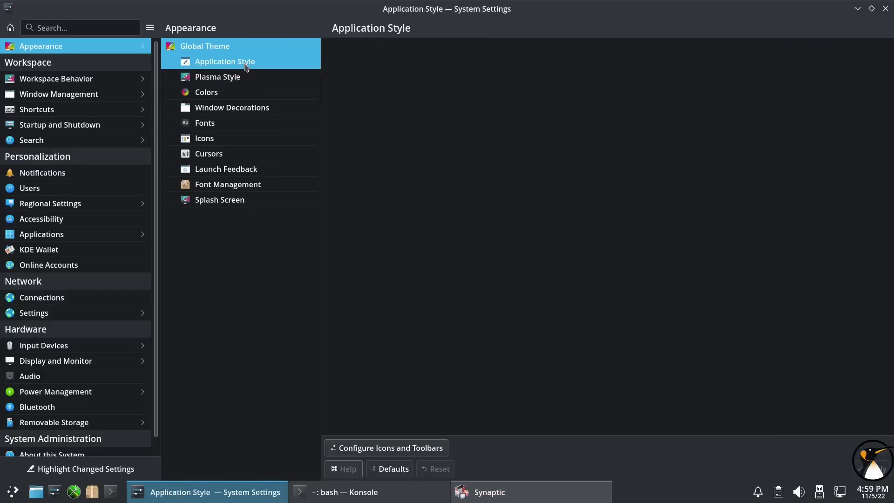
left_click(752, 447)
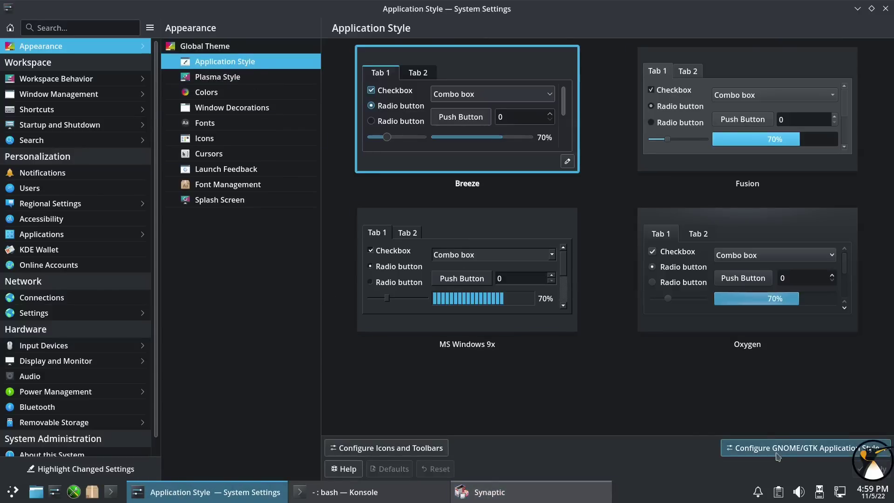
left_click(605, 67)
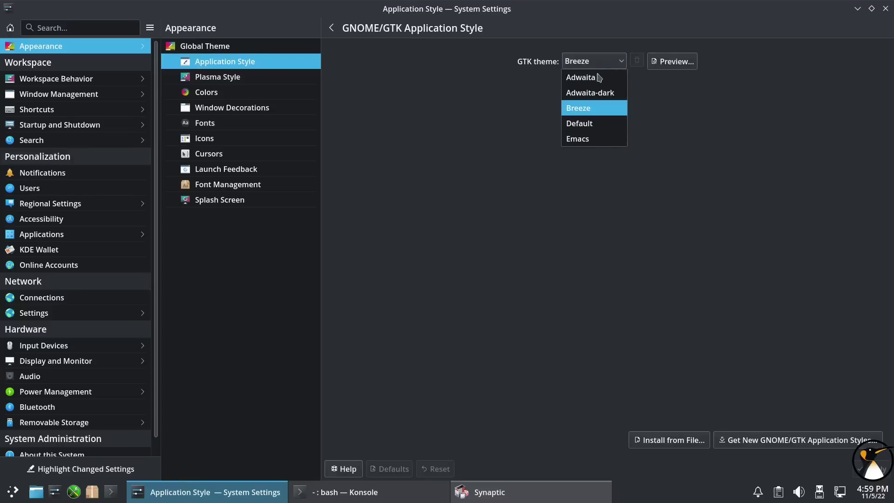
left_click(600, 90)
left_click(871, 469)
- Quit Synaptic via File > Quit and relaunch it with the root password
left_click(856, 9)
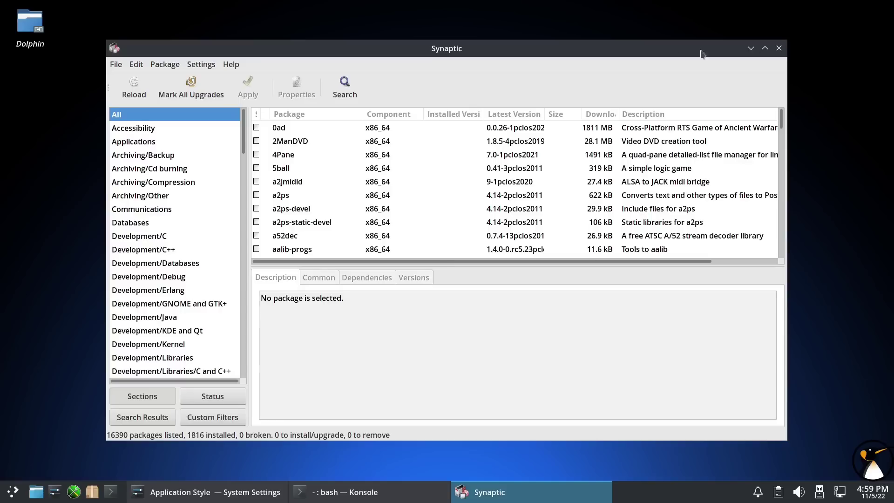
left_click(116, 64)
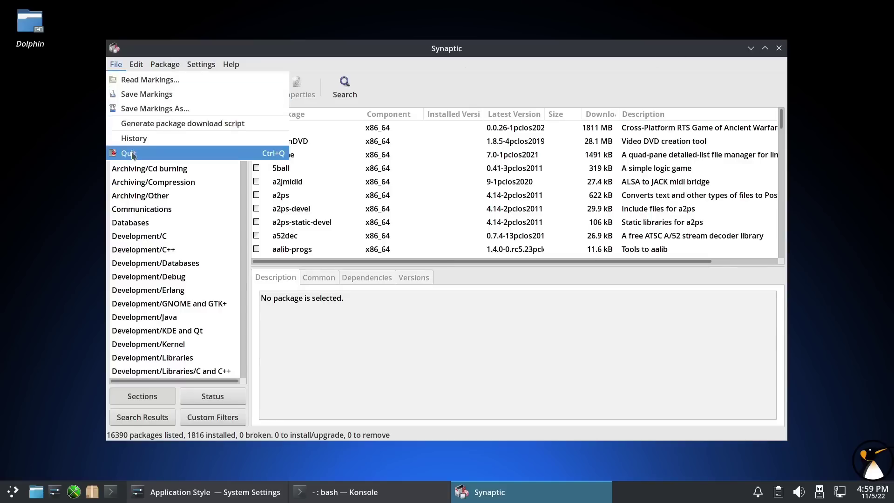
left_click(126, 149)
left_click(93, 496)
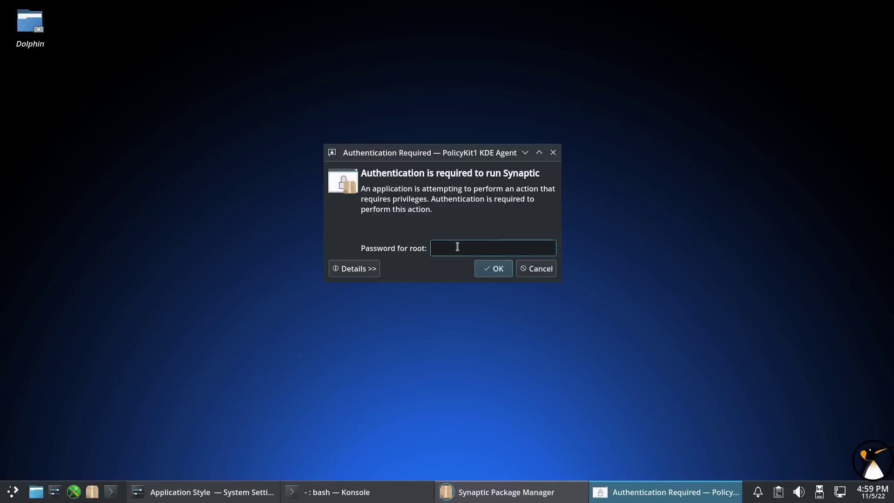
type("**")
left_click(490, 269)
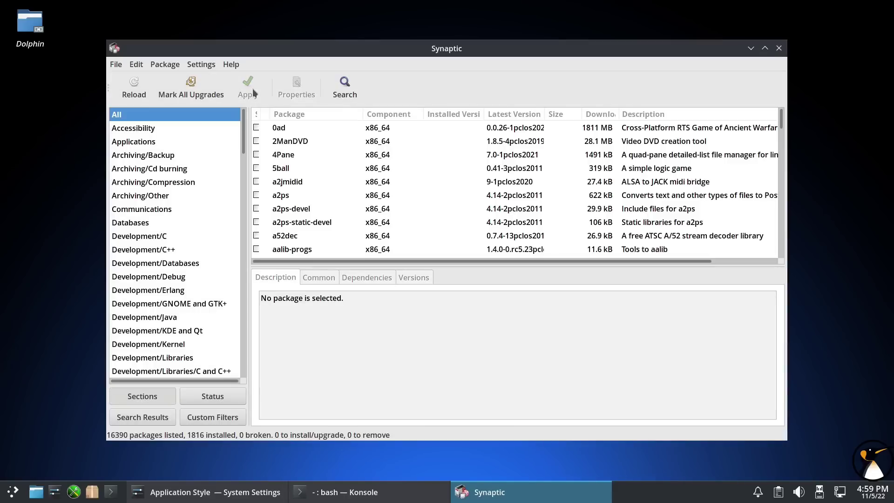
- Mark all upgrades, accept the additional required changes, and apply them from the Summary
left_click(199, 82)
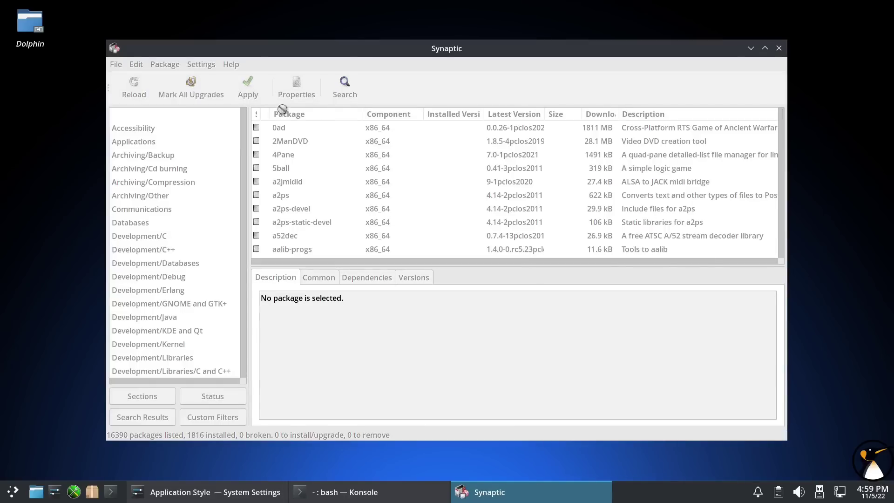
left_click(529, 317)
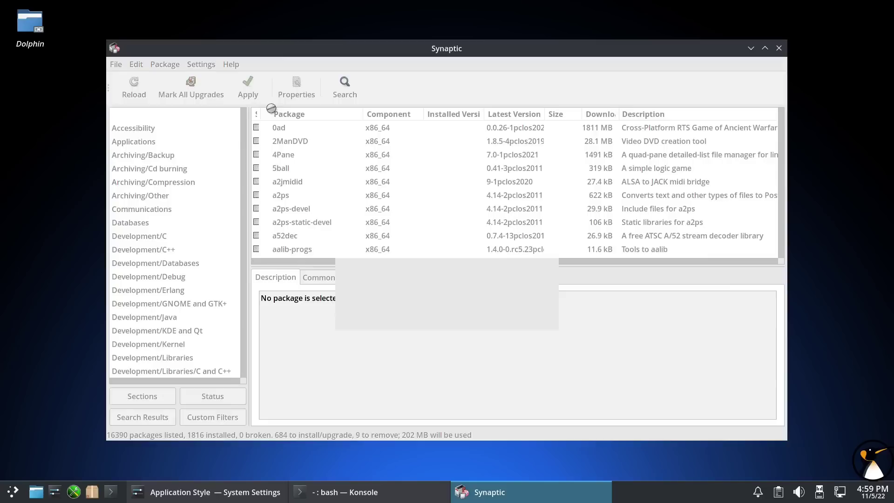
left_click(250, 91)
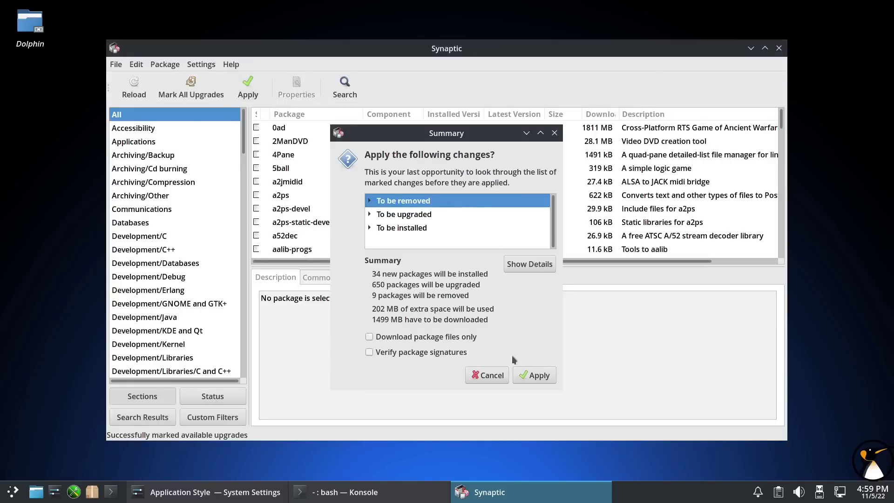
left_click(524, 375)
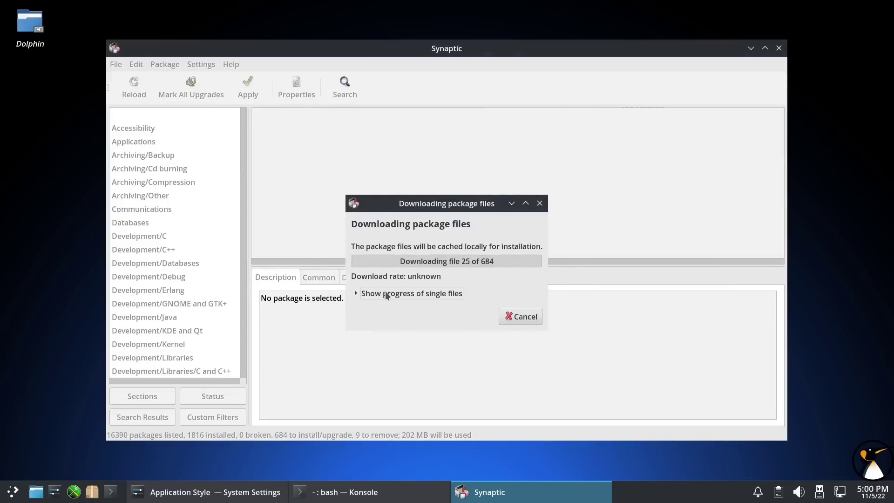
- Follow the per-file download progress, note the glibc reboot advice, and close the output dialog
left_click(356, 294)
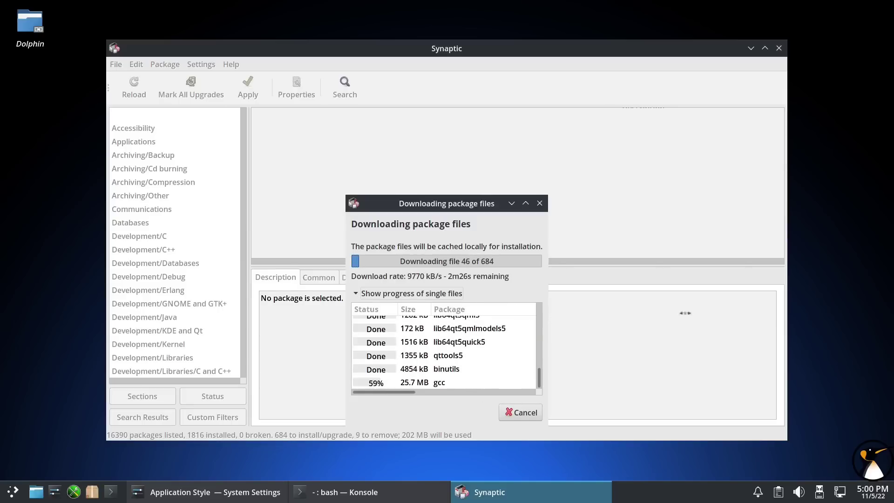
left_click_drag(548, 314, 759, 309)
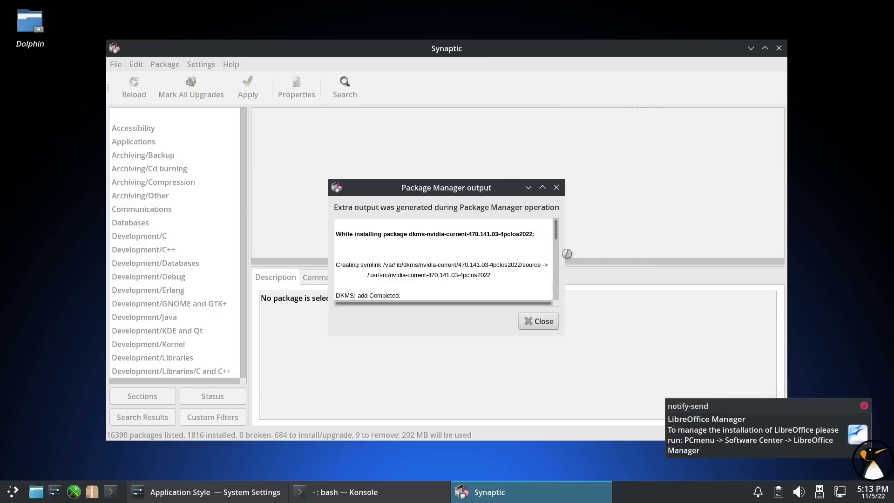
left_click_drag(556, 229, 550, 311)
scroll(439, 264, "up", 3)
scroll(439, 263, "down", 3)
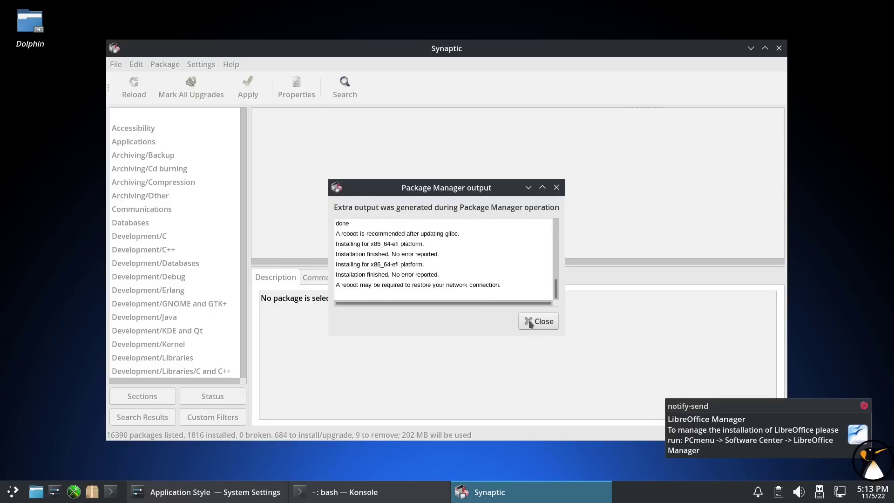
left_click_drag(337, 231, 478, 232)
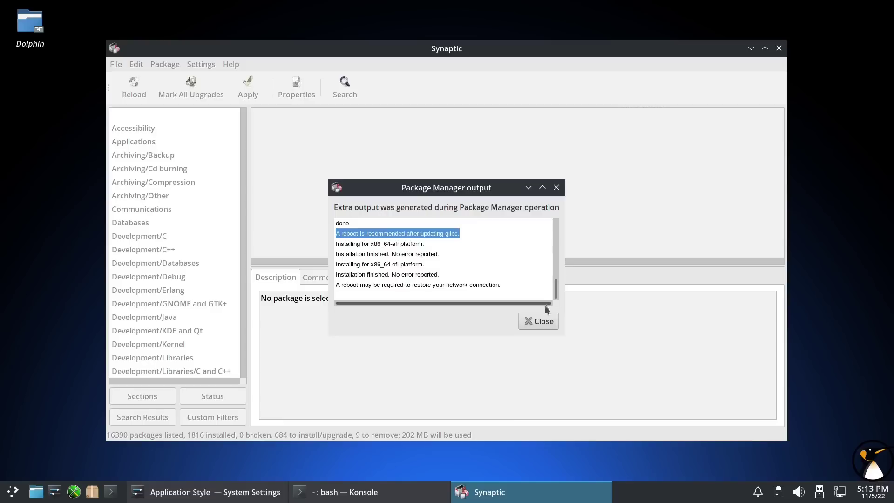
left_click(544, 324)
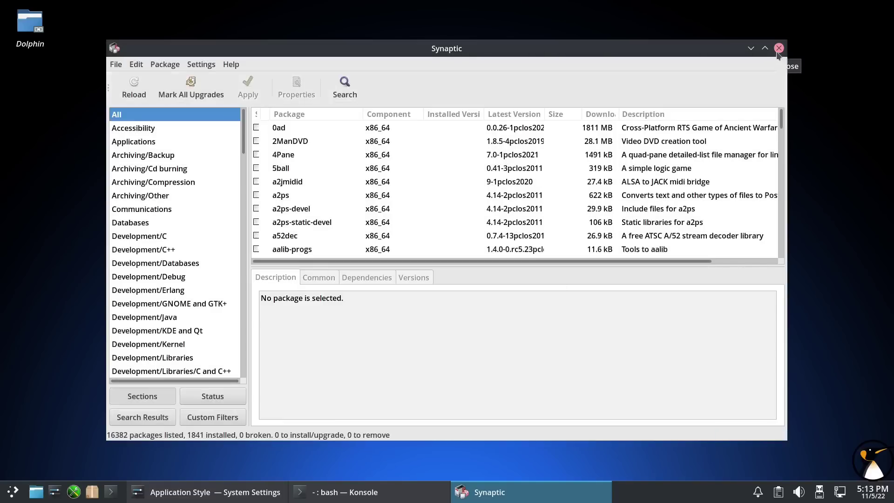
- Close Synaptic and check the tray's devices, notifications, network and calendar popups
left_click(778, 49)
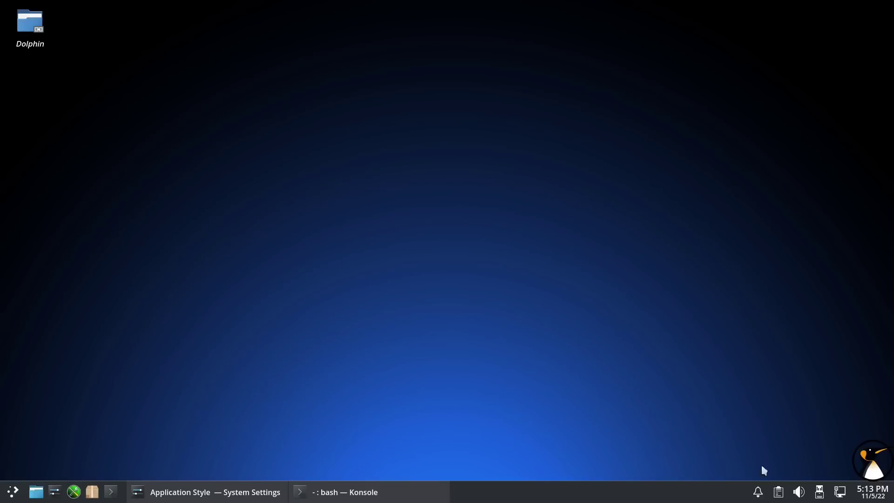
left_click(821, 497)
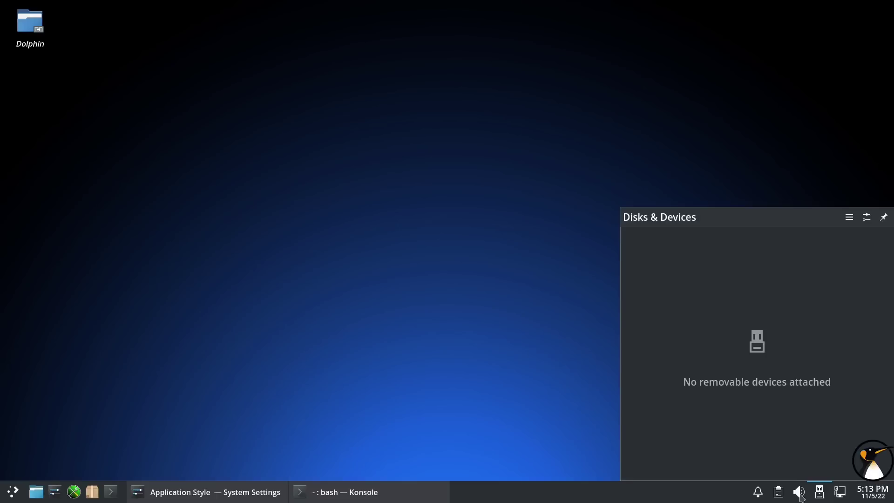
left_click(761, 497)
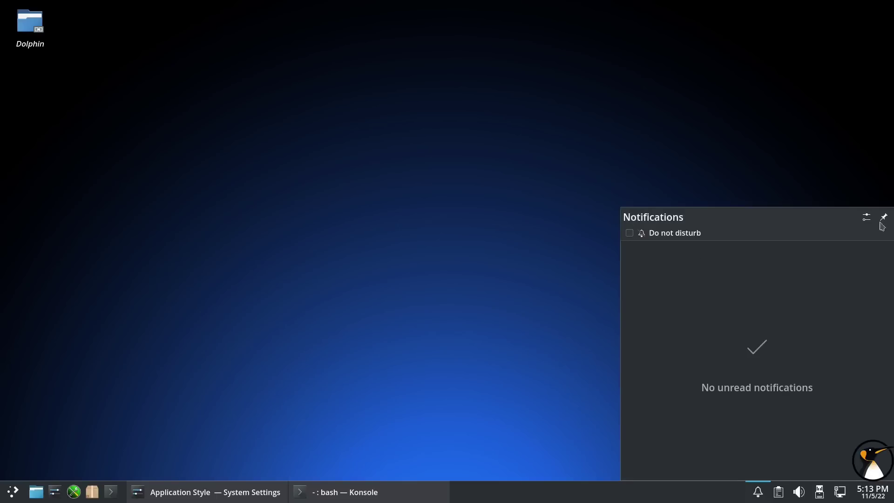
left_click(841, 495)
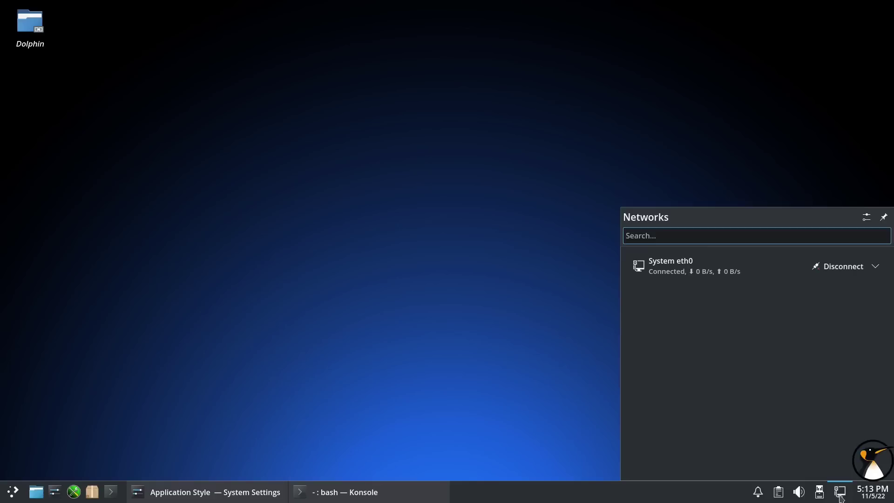
left_click(841, 495)
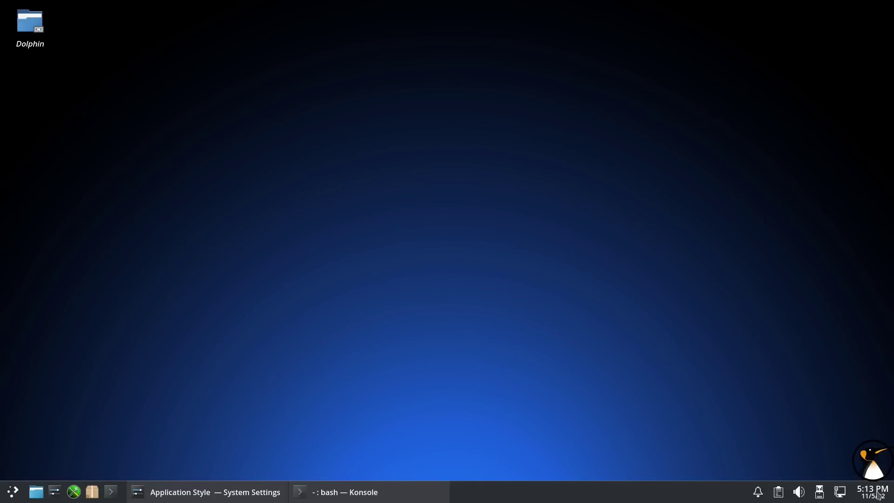
left_click(880, 497)
left_click(880, 496)
- Raise Konsole, close System Settings, and run reboot as root
left_click(361, 487)
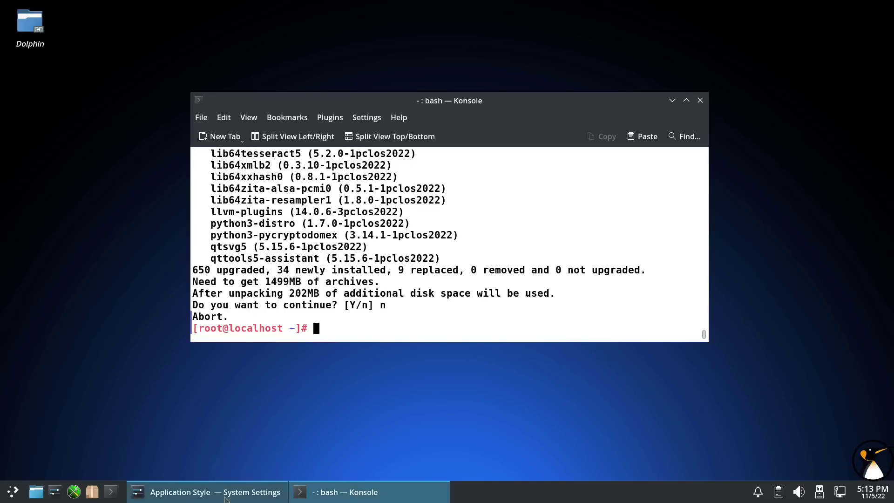
left_click(205, 493)
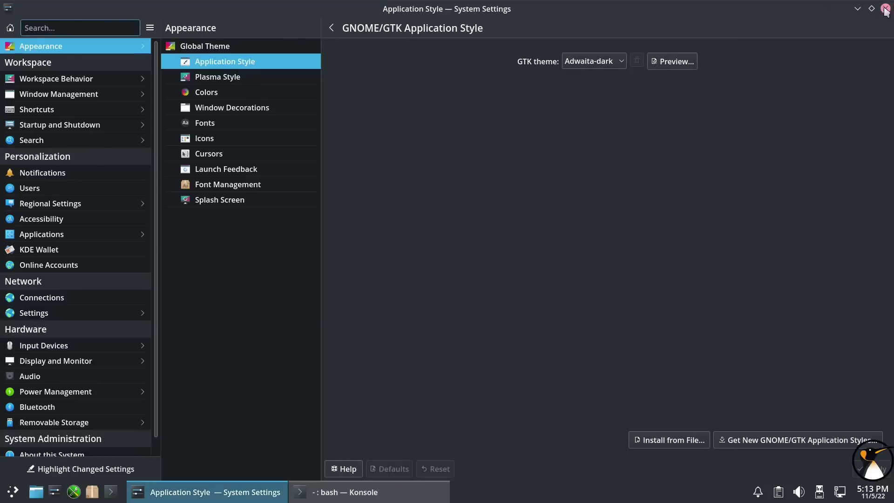
left_click(885, 8)
type("reboot")
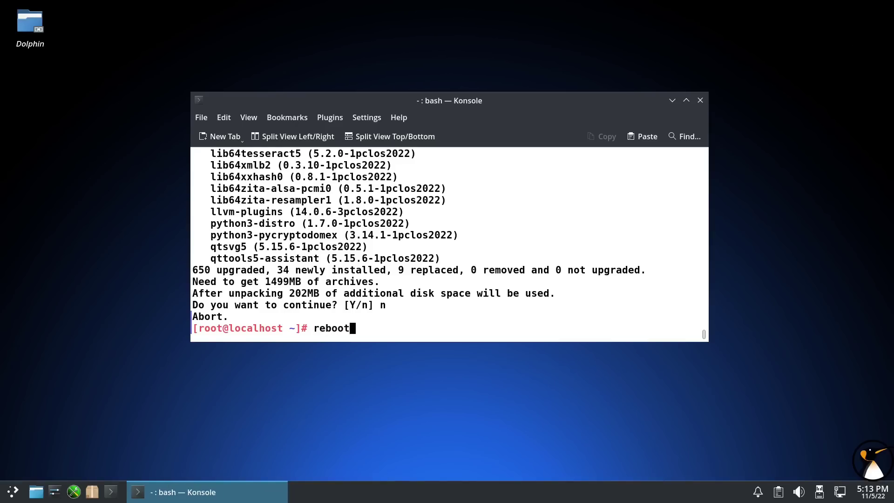
key("Return")
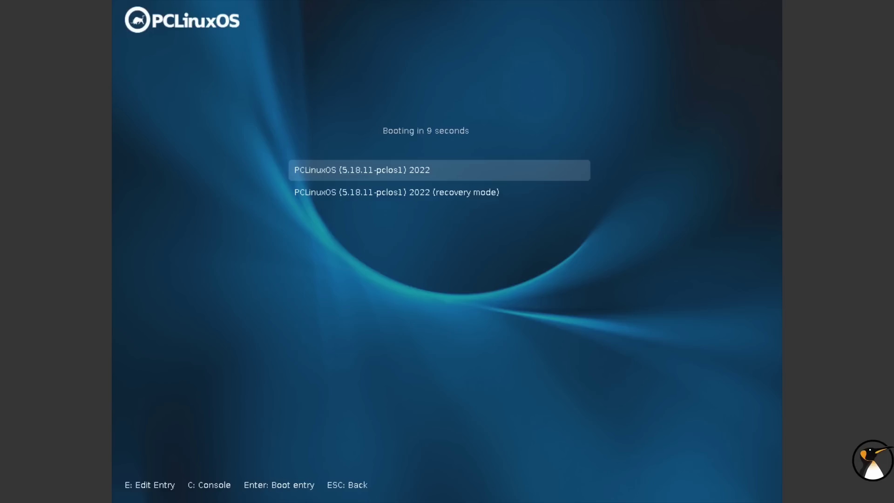
- Boot the default PCLinuxOS GRUB entry and log in to the user account with its password
key("Return")
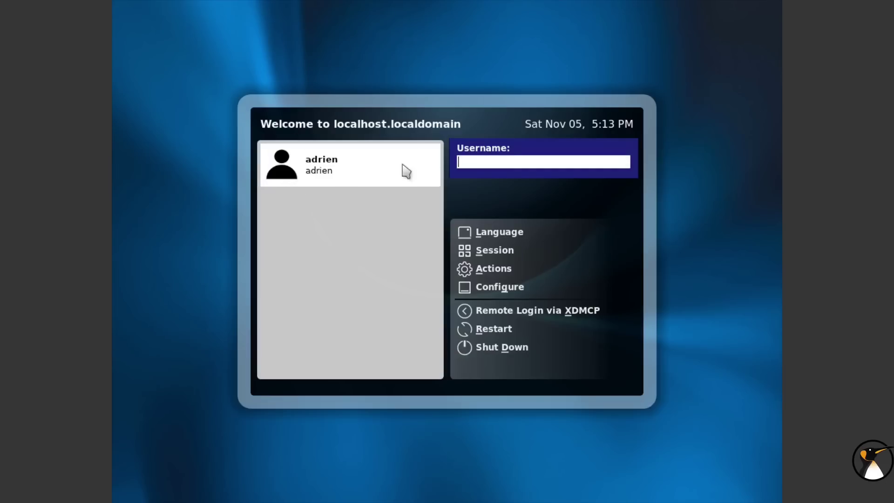
left_click(402, 165)
key("Return")
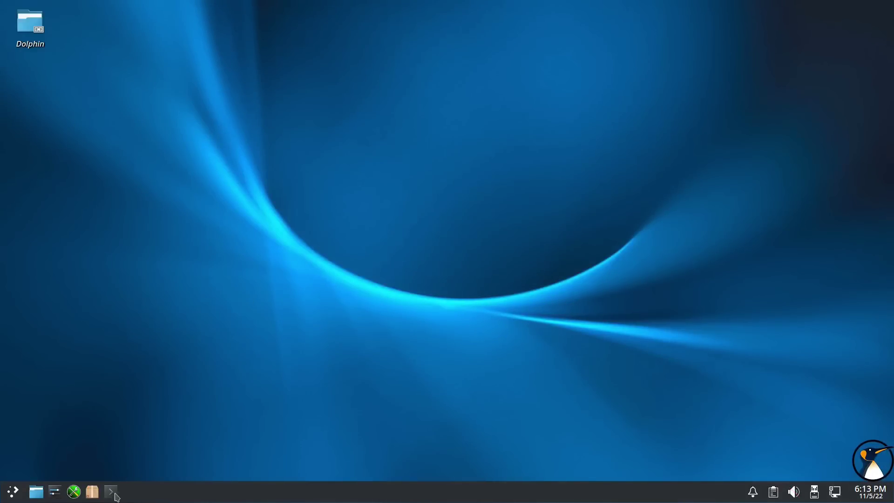
- Open a new Konsole, enlarge its text, and become root with su -
left_click(114, 494)
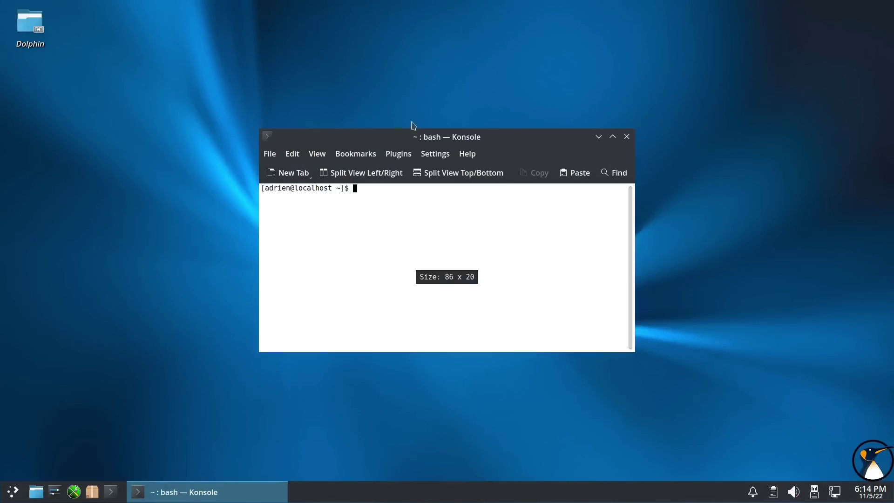
key("ctrl+plus")
key("ctrl+plus")
type("su -")
key("Return")
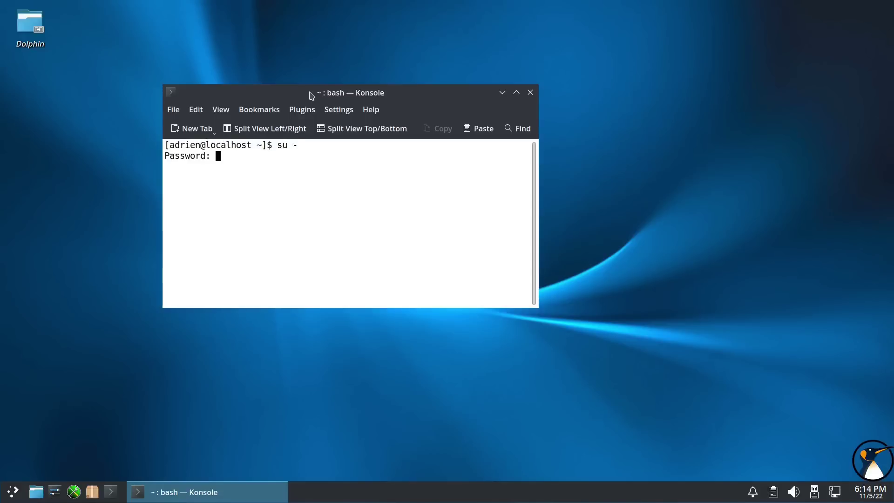
key("Return")
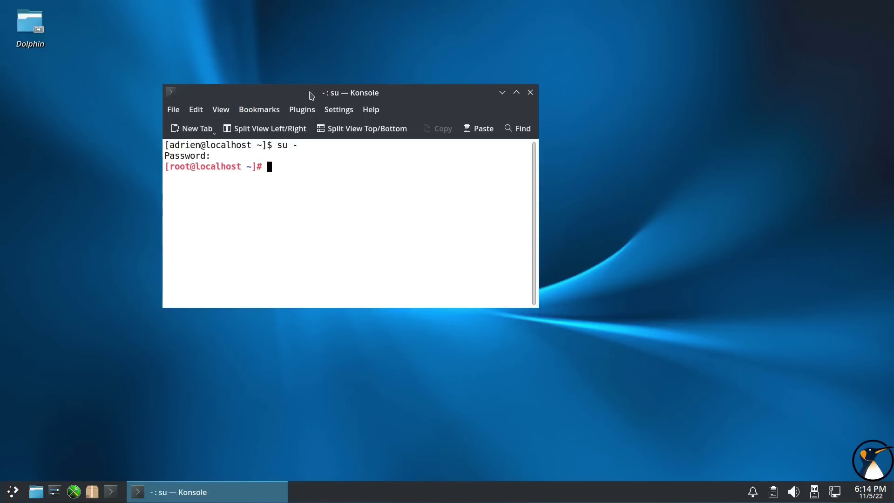
- Run apt update and apt dist-upgrade, which reports 0 upgraded, then minimize the terminal
type("apt update")
key("Return")
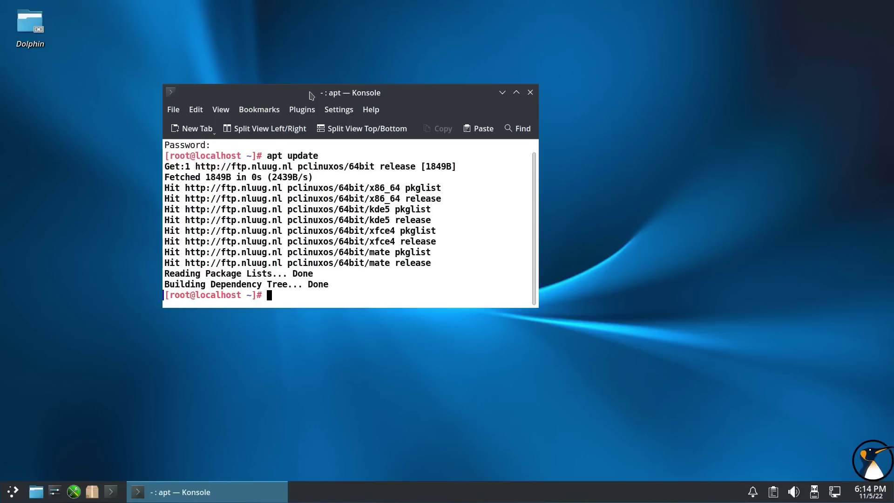
type("apt dis")
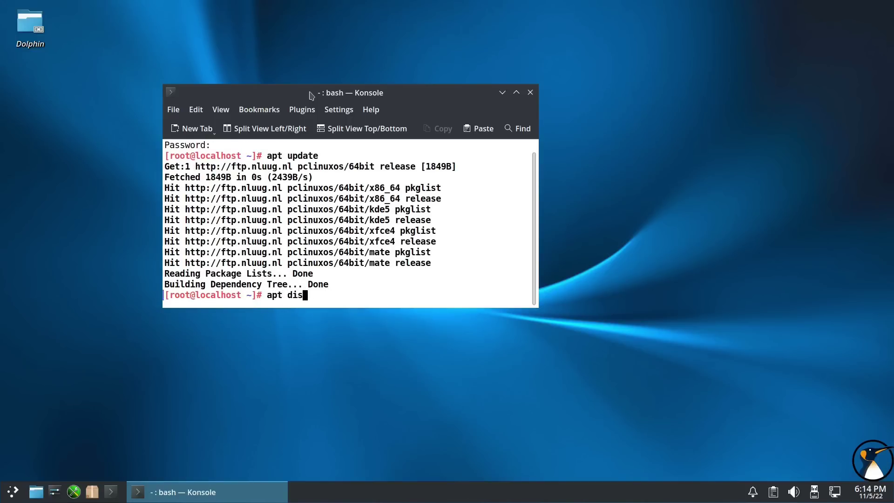
type("t-upgrade")
key("Return")
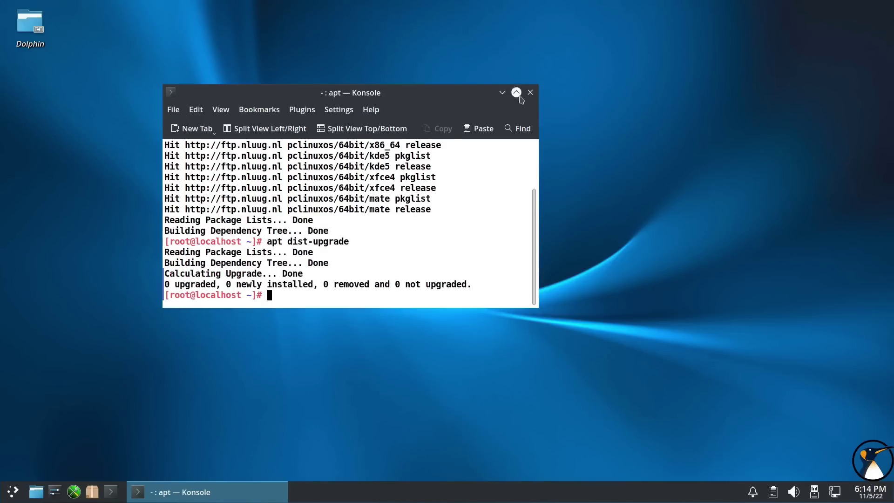
left_click(502, 94)
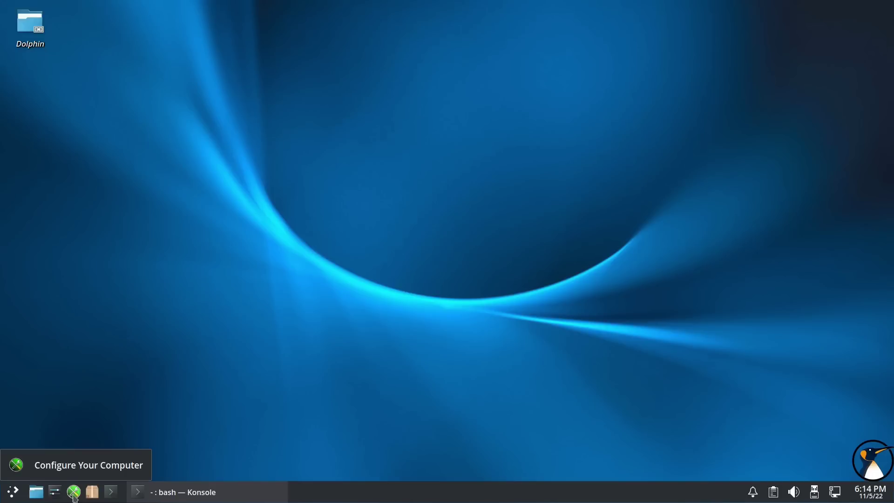
- Open the Control Center as root, widen it, briefly open and close Synaptic, then show Sharing
left_click(75, 498)
type("••")
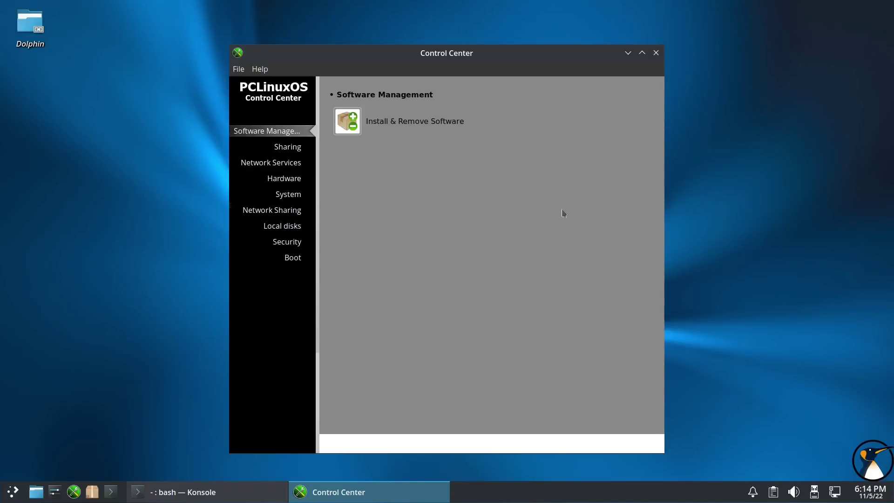
left_click_drag(665, 174, 724, 174)
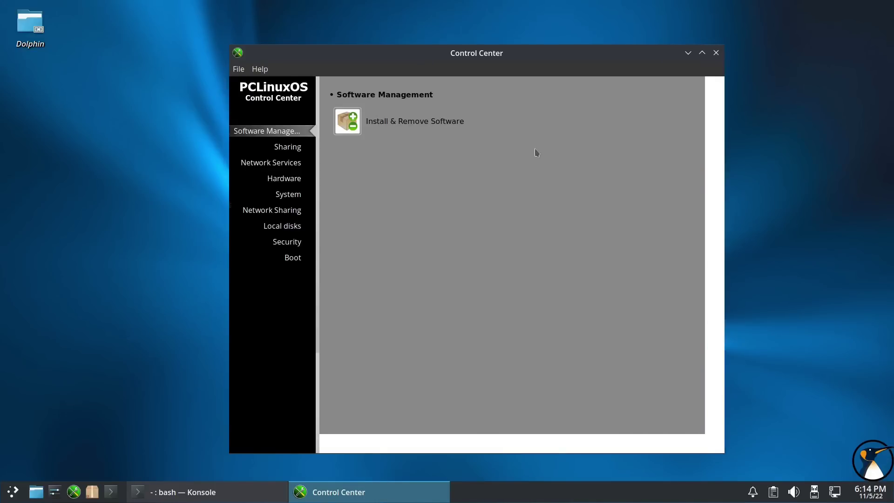
left_click_drag(300, 60, 274, 58)
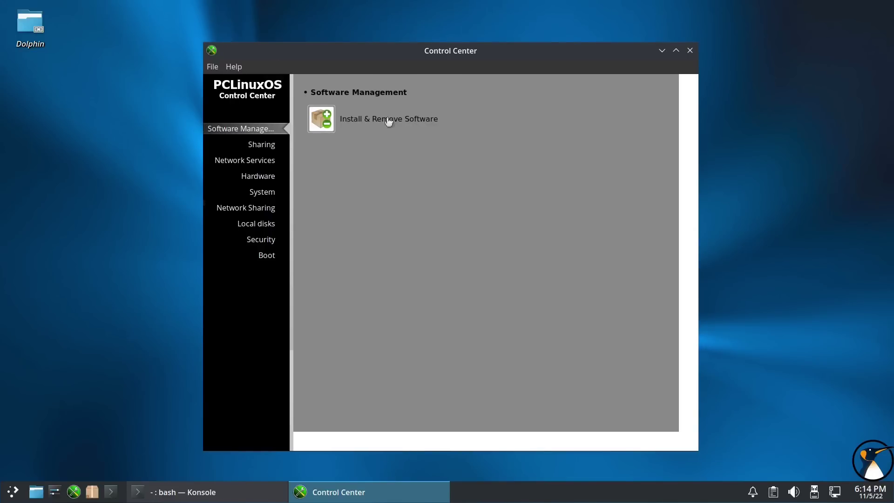
left_click(357, 119)
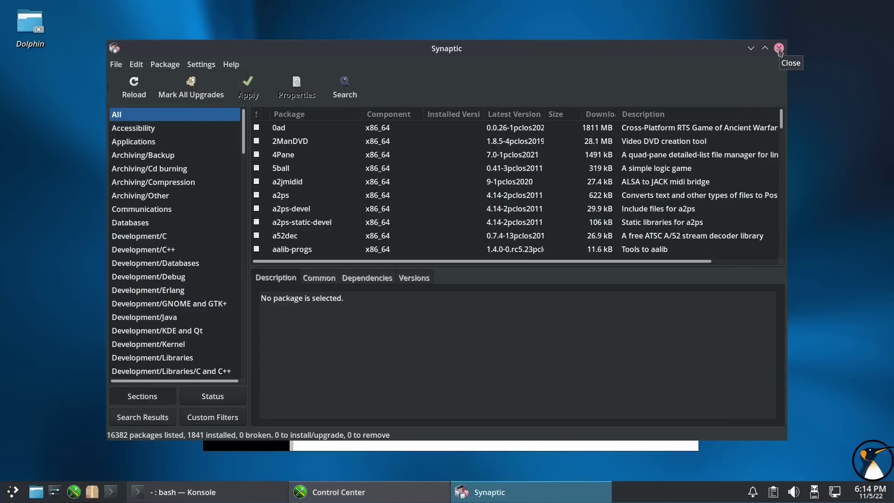
left_click(779, 48)
left_click(258, 144)
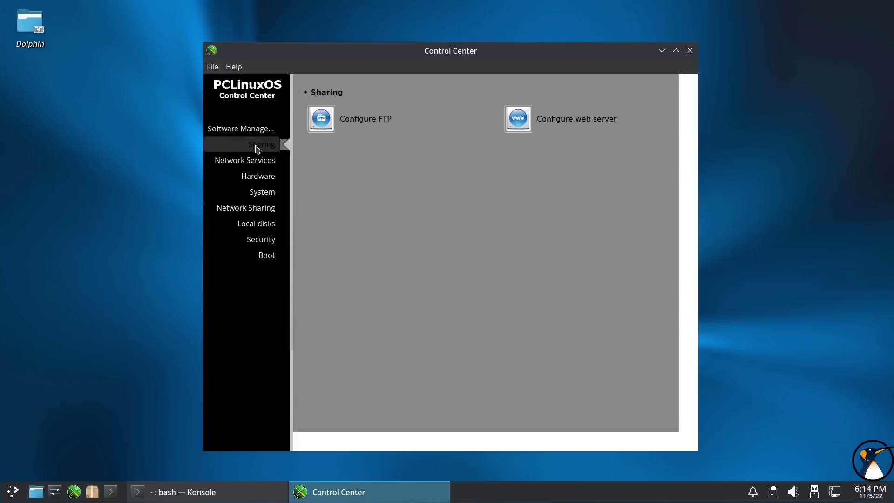
- Browse Network Services, Hardware and System, opening and leaving the services manager unchanged
left_click(245, 160)
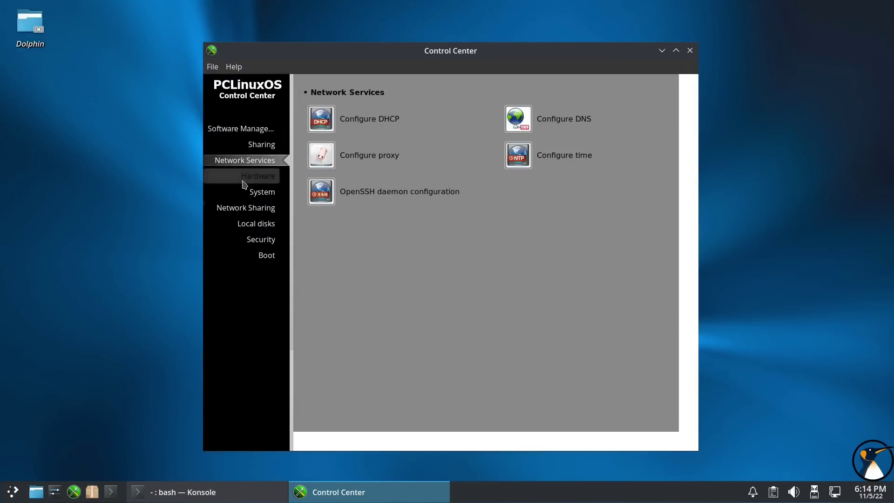
left_click(244, 177)
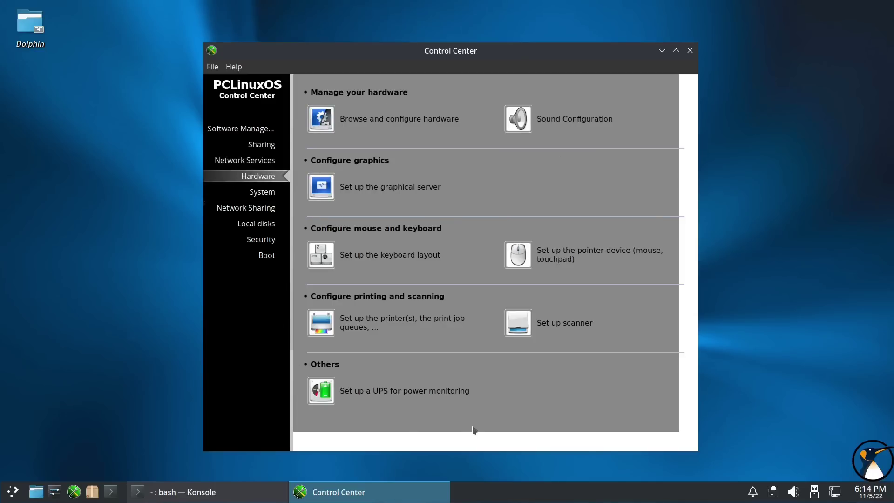
left_click(239, 193)
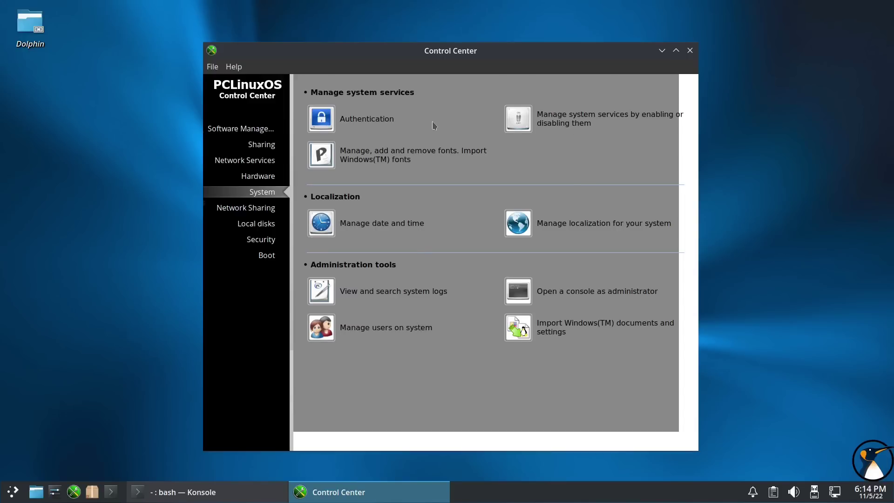
left_click(587, 123)
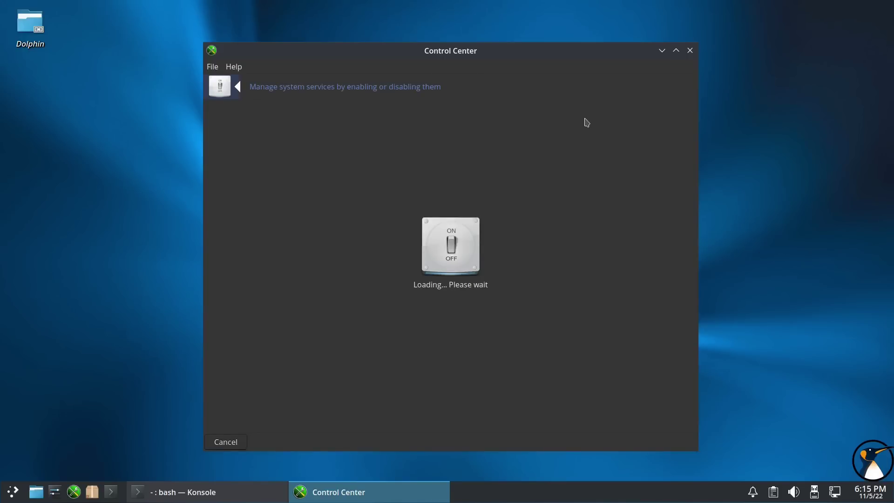
left_click(234, 439)
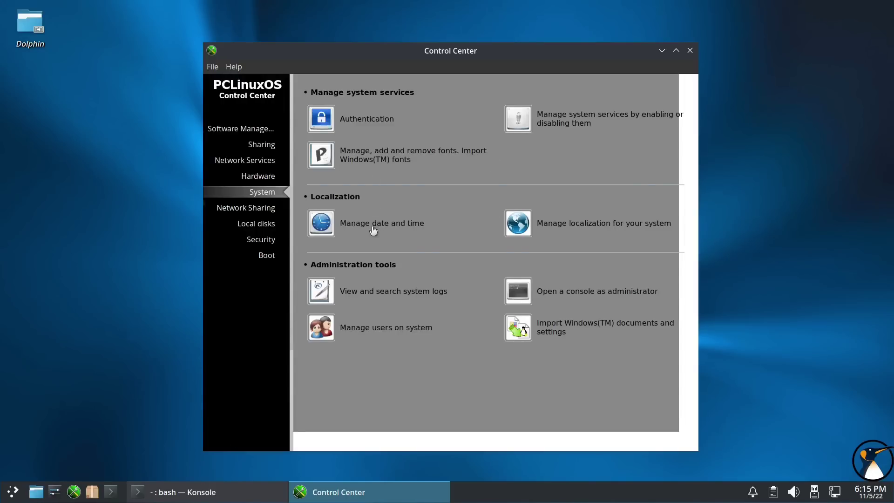
- Look through the localization settings and advanced language options, then cancel the wizard
left_click(614, 228)
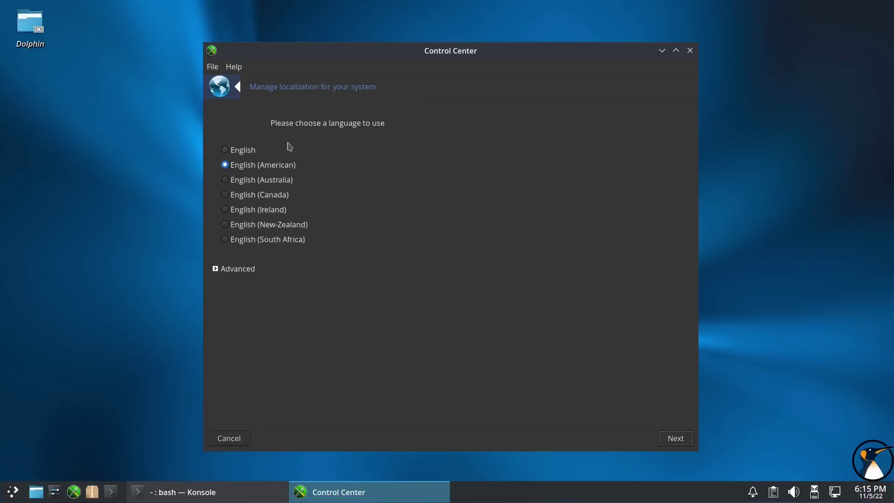
left_click(235, 271)
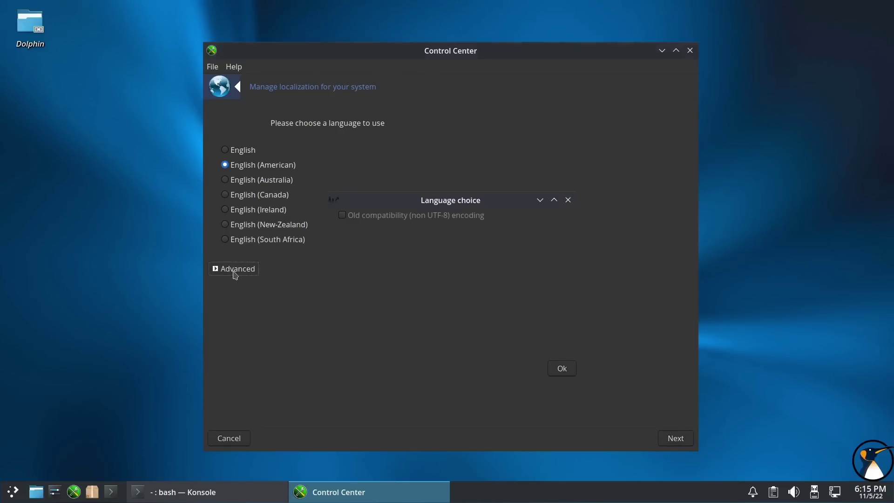
left_click(560, 369)
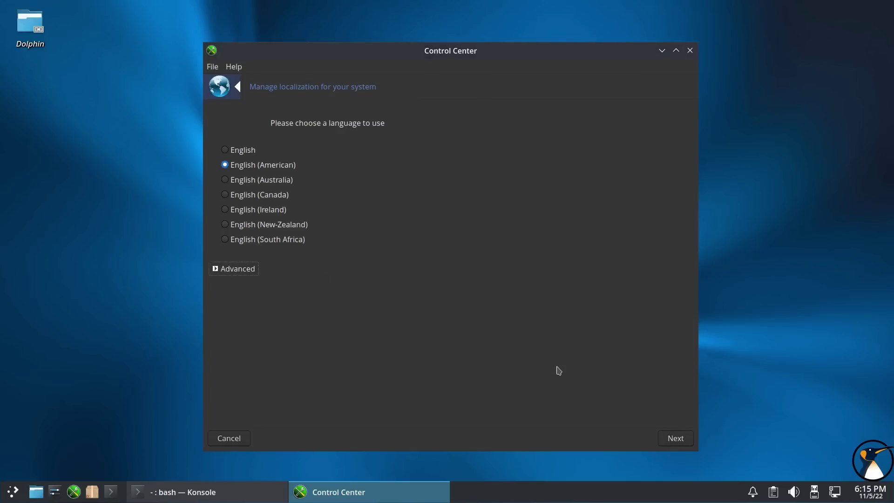
left_click(229, 439)
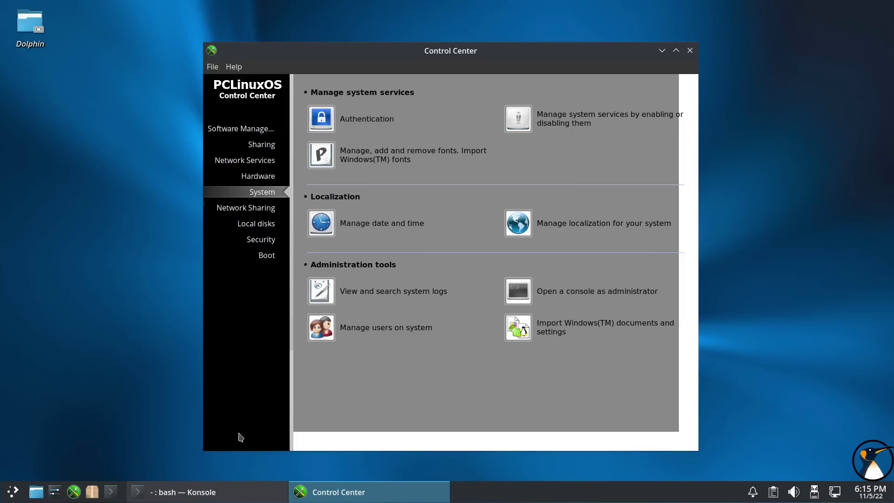
- Open and quit the Users and Groups manager, then view Network Sharing and Local disks
left_click(379, 329)
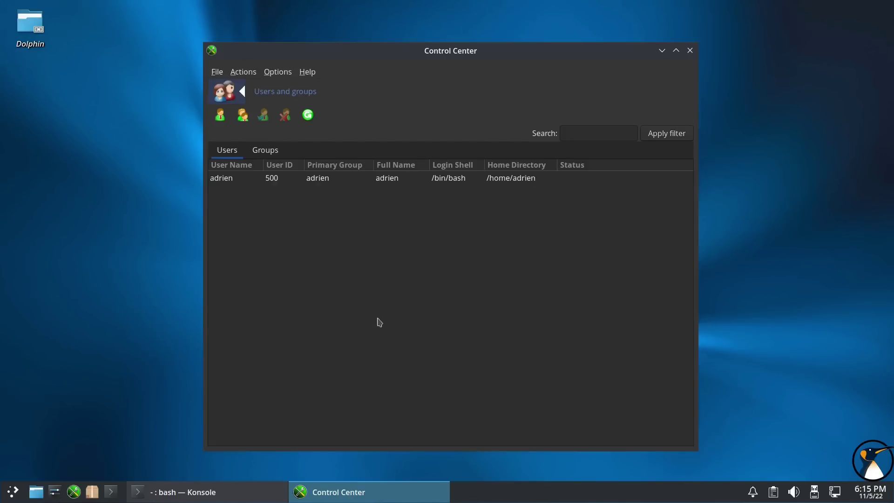
left_click(219, 74)
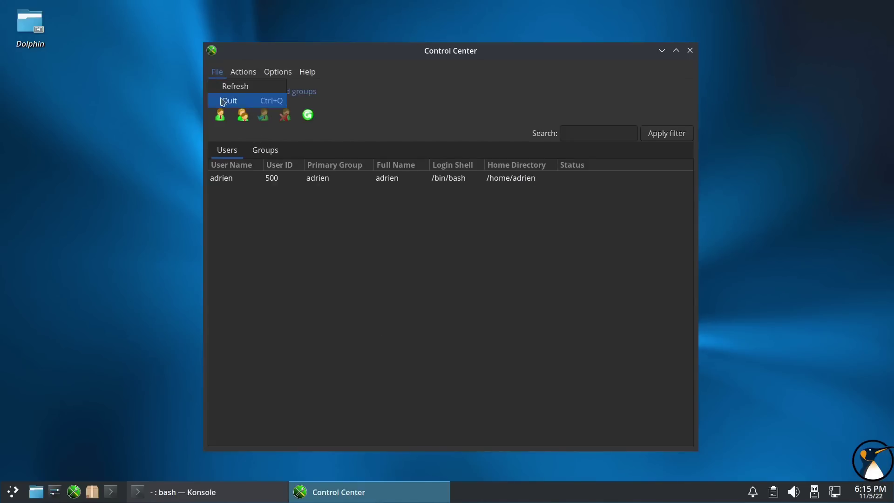
left_click(229, 97)
left_click(267, 211)
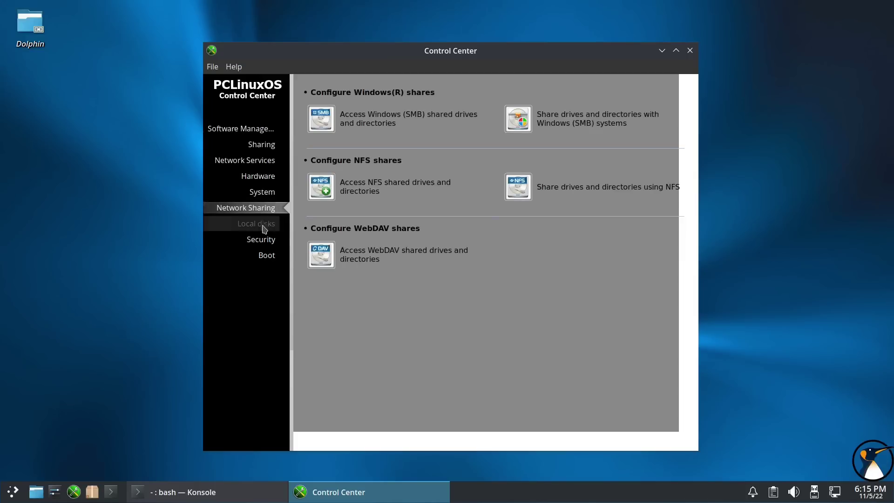
left_click(260, 224)
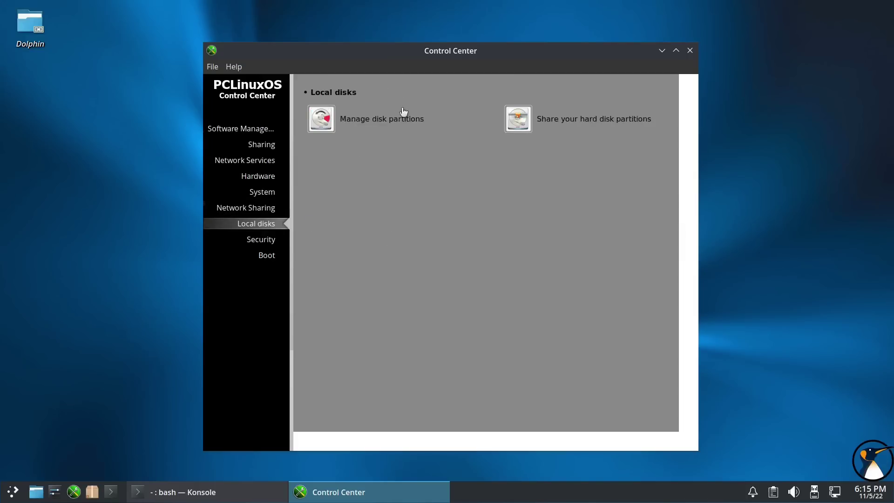
- Open the disk partition manager, then quit it along with the Control Center
left_click(394, 119)
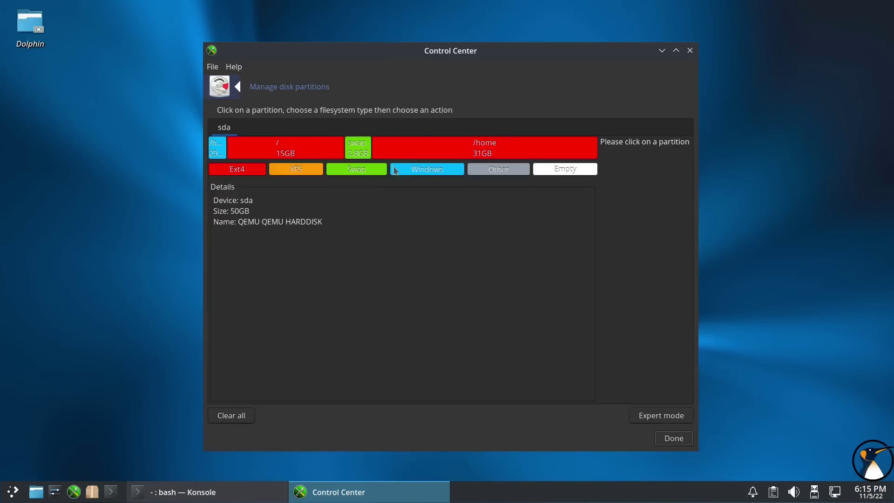
left_click(214, 67)
left_click(223, 83)
left_click(214, 67)
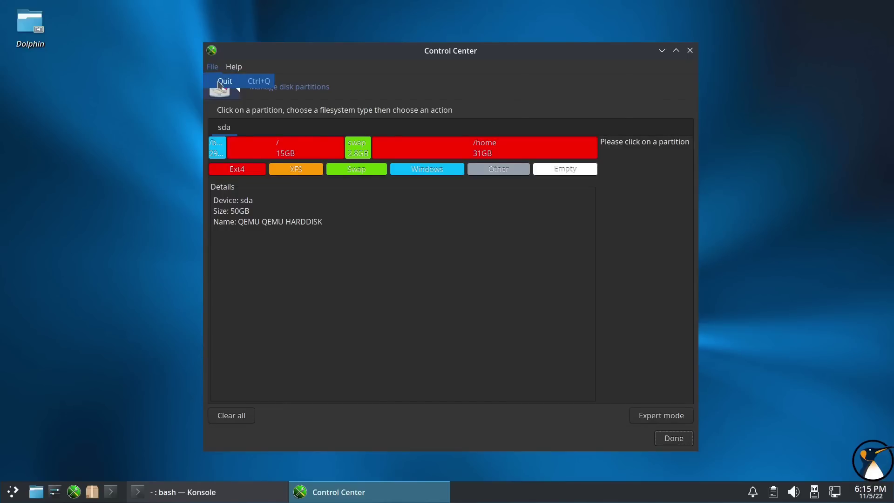
left_click(215, 153)
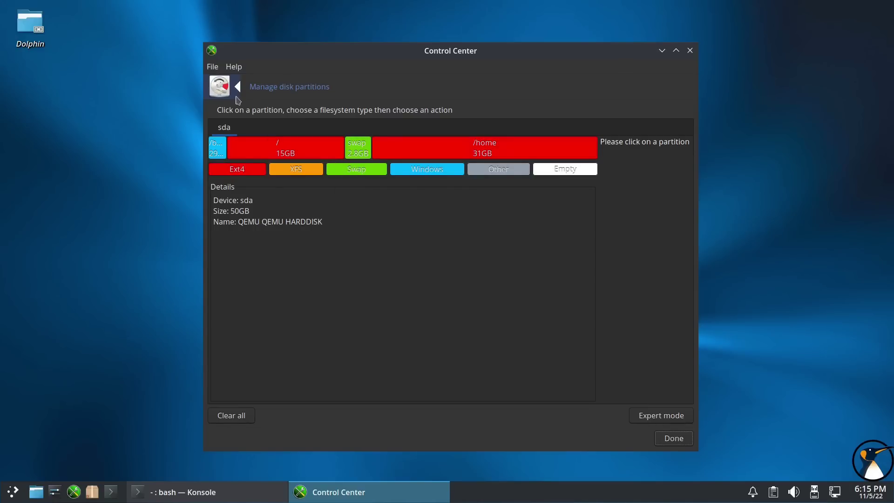
left_click(215, 67)
left_click(225, 82)
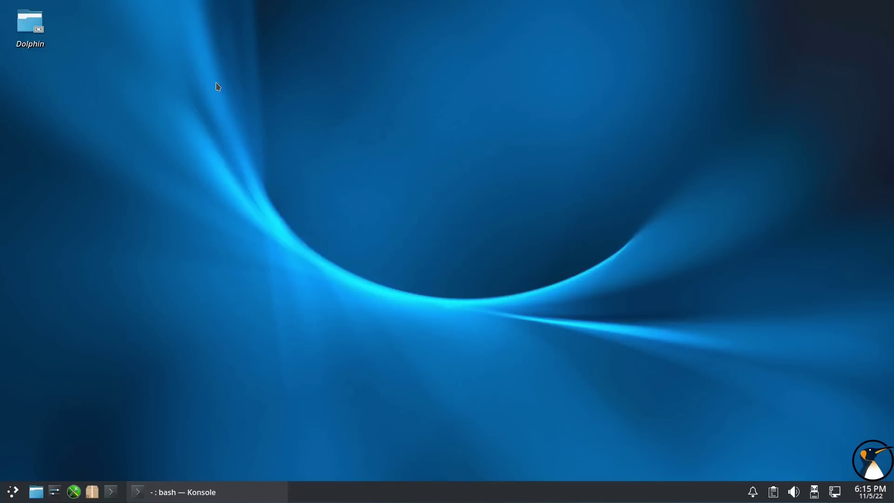
- Relaunch the Control Center as root and view the firewall setup under Security without changes
left_click(76, 491)
type("pa")
left_click(493, 275)
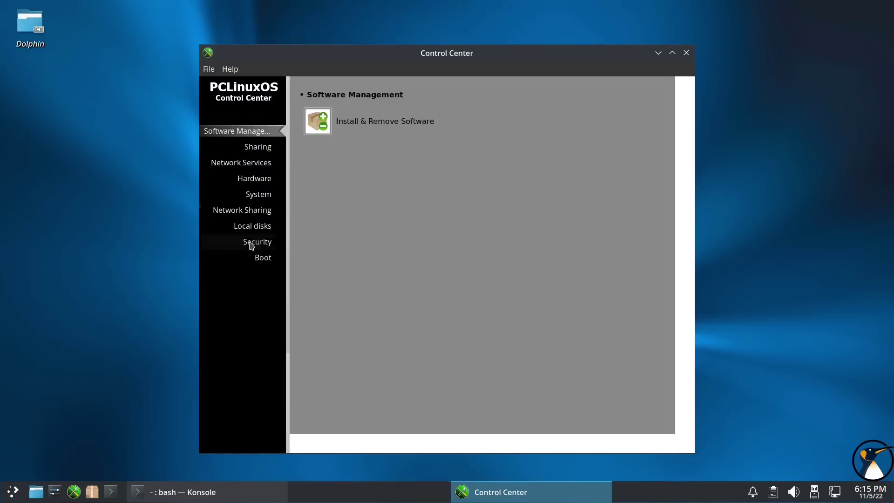
left_click(248, 243)
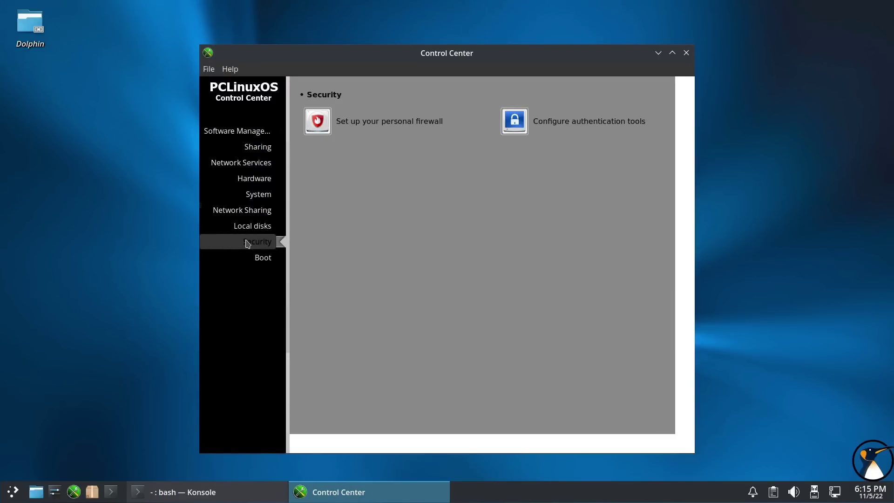
left_click(396, 125)
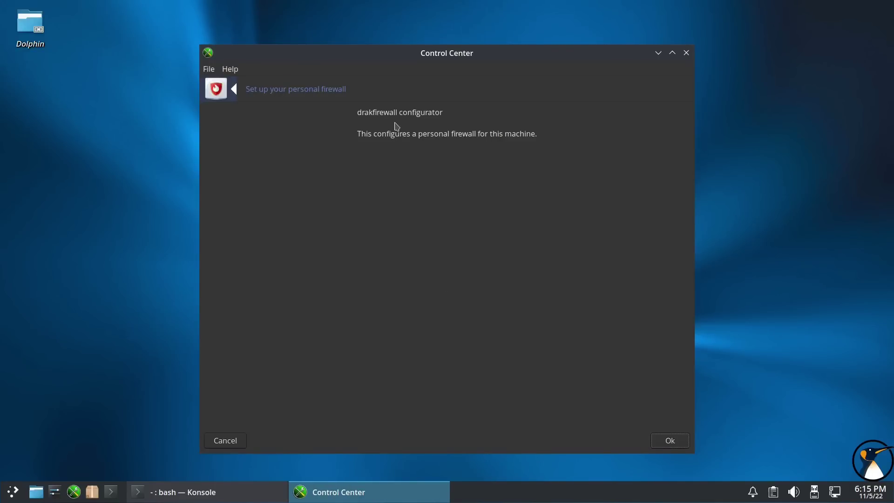
left_click(216, 444)
- Review the autologin page under Boot, leaving autologin off, and quit the Control Center
left_click(266, 260)
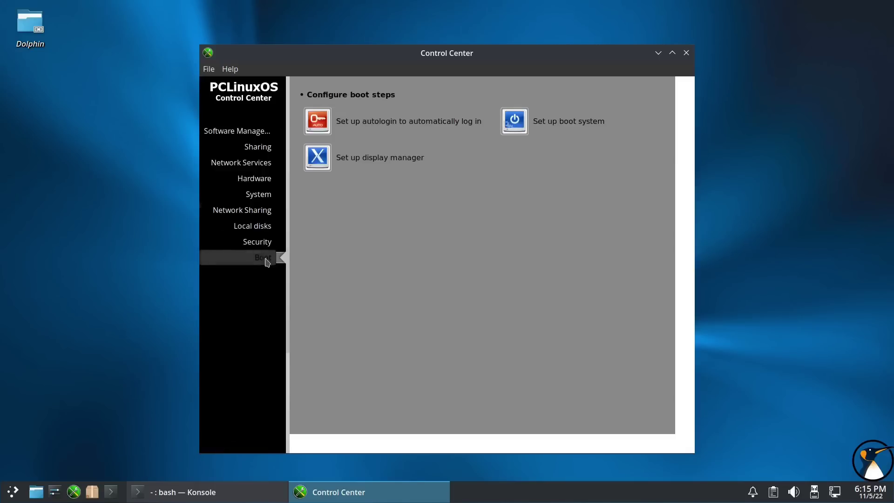
left_click(455, 140)
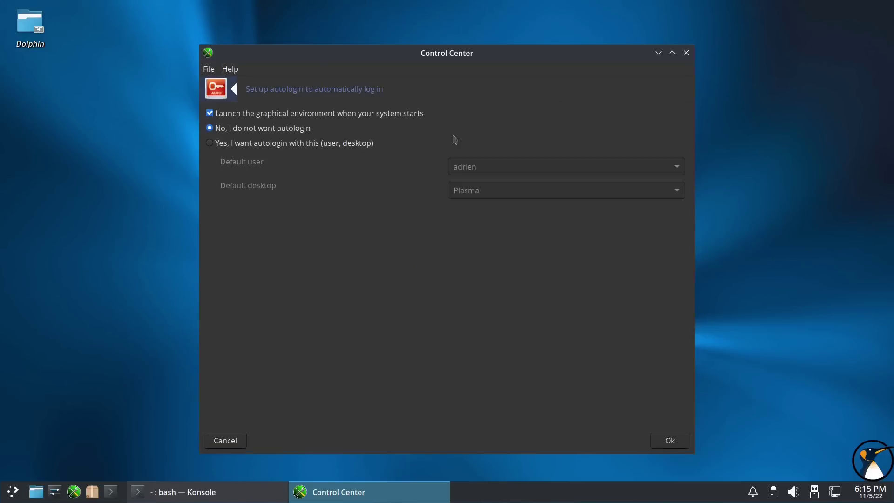
left_click(207, 69)
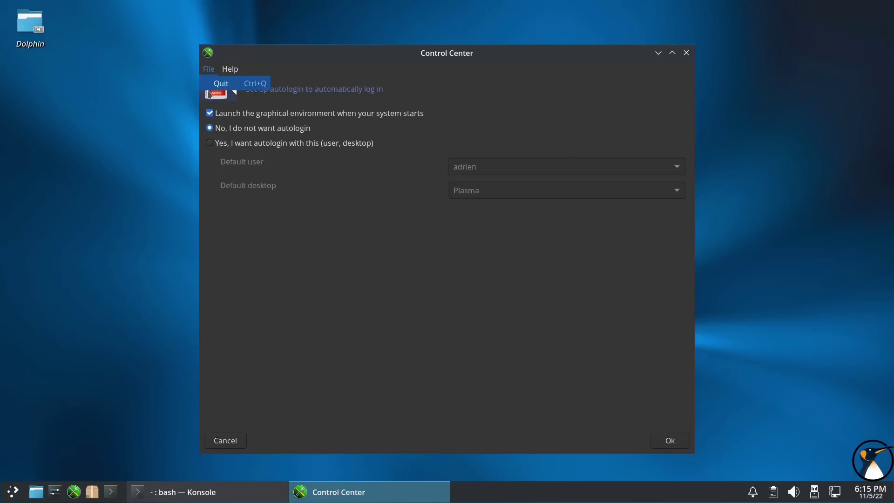
left_click(230, 80)
left_click(686, 52)
left_click(15, 492)
- Launch the Localization Manager (addlocale) from a 'loca' search, authenticate as administrator, and pass the welcome notes
mouse_move(144, 381)
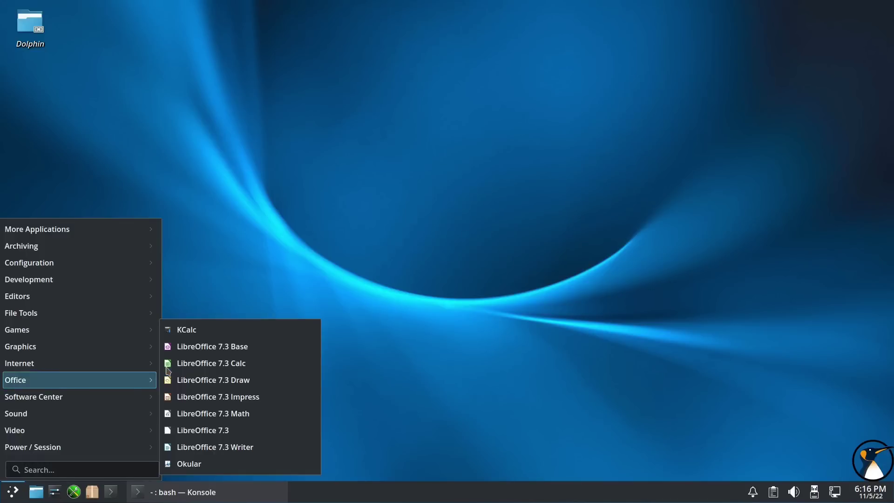
type("loca")
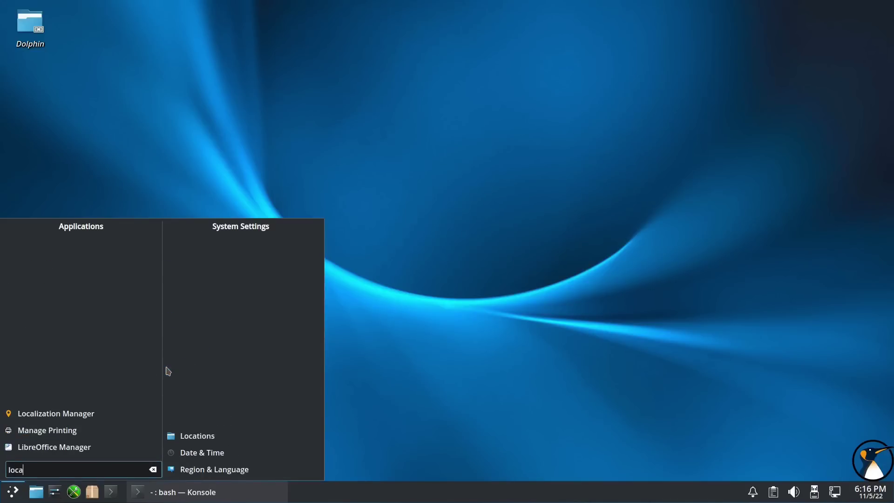
left_click(84, 414)
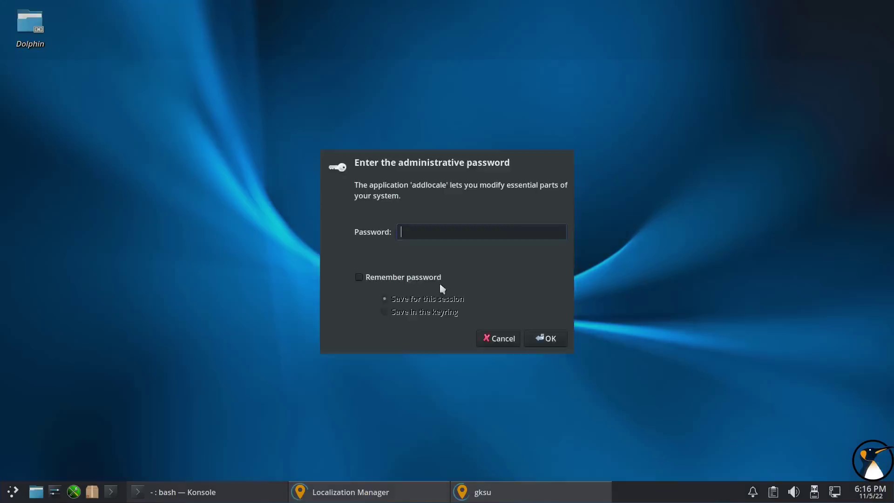
key("Escape")
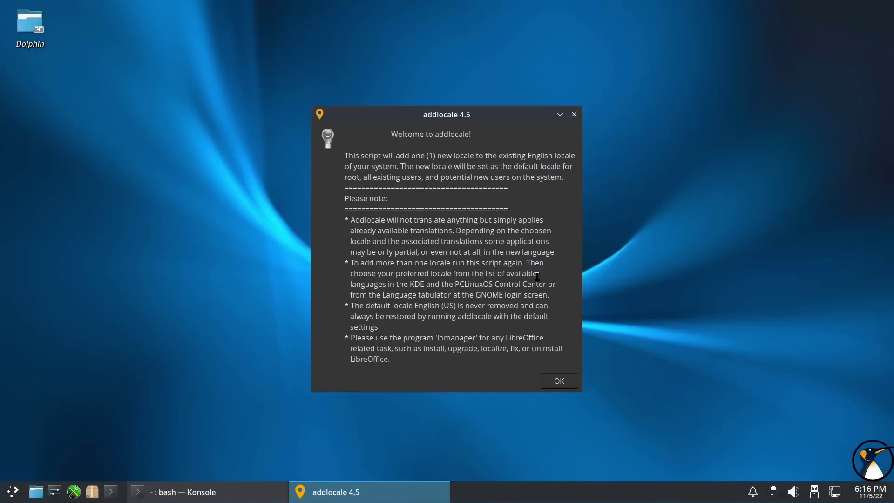
left_click(566, 384)
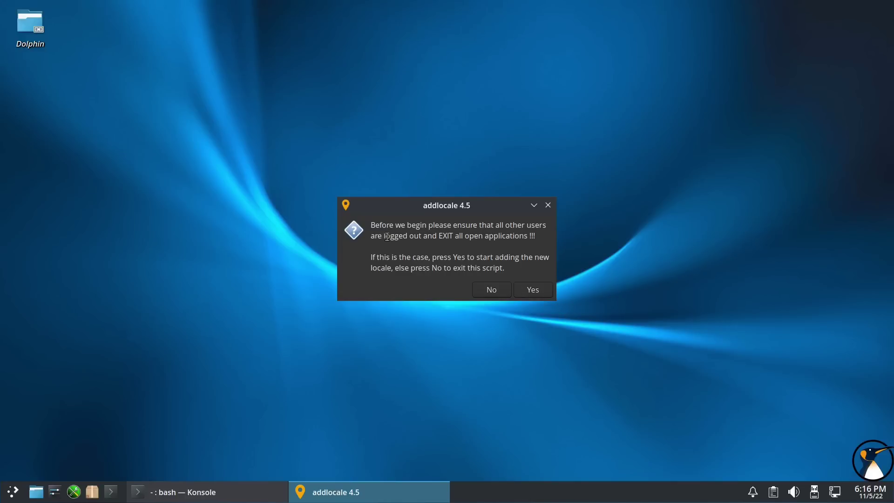
- Choose French (France) as the new locale and acknowledge the cached-rpms note
left_click(535, 292)
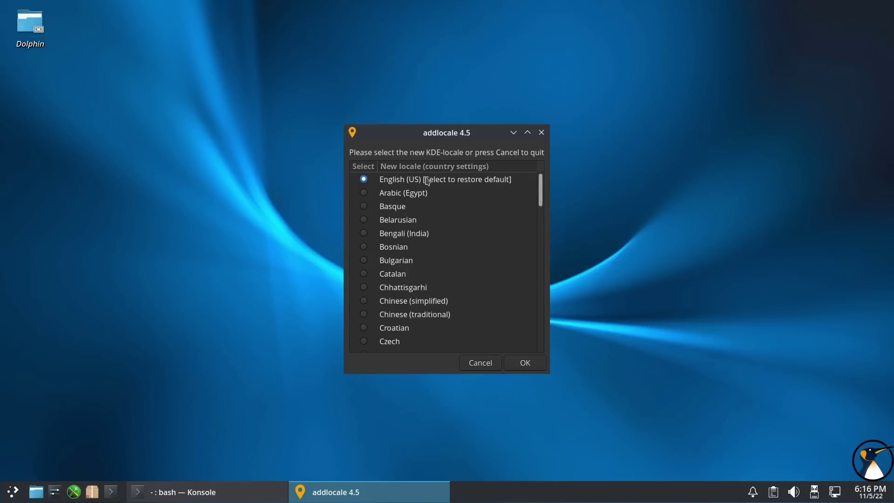
scroll(366, 304, "down", 2)
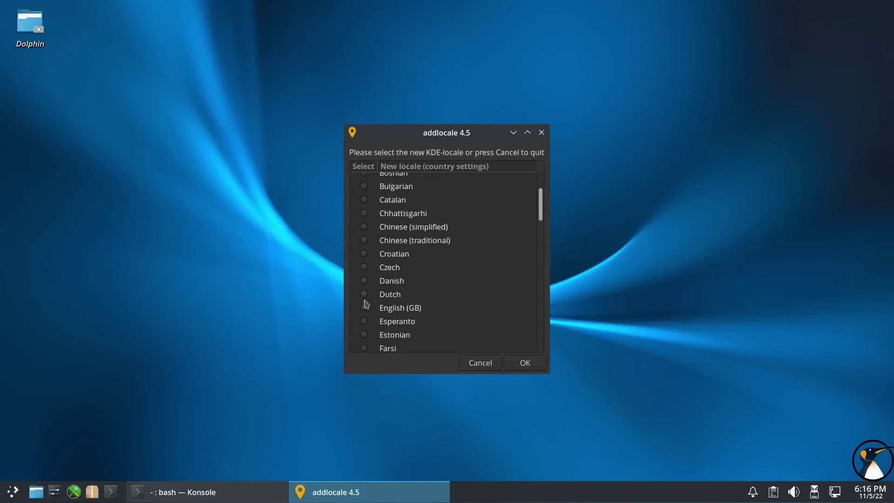
scroll(367, 310, "down", 2)
left_click(366, 303)
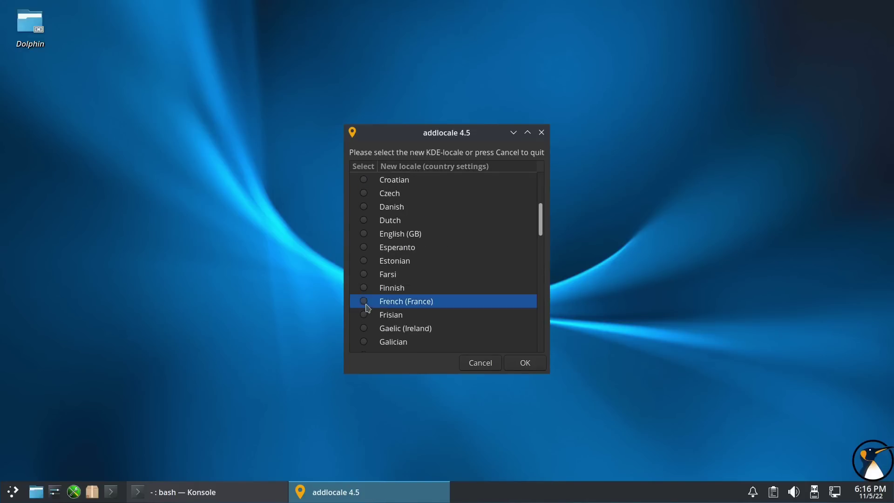
left_click(525, 365)
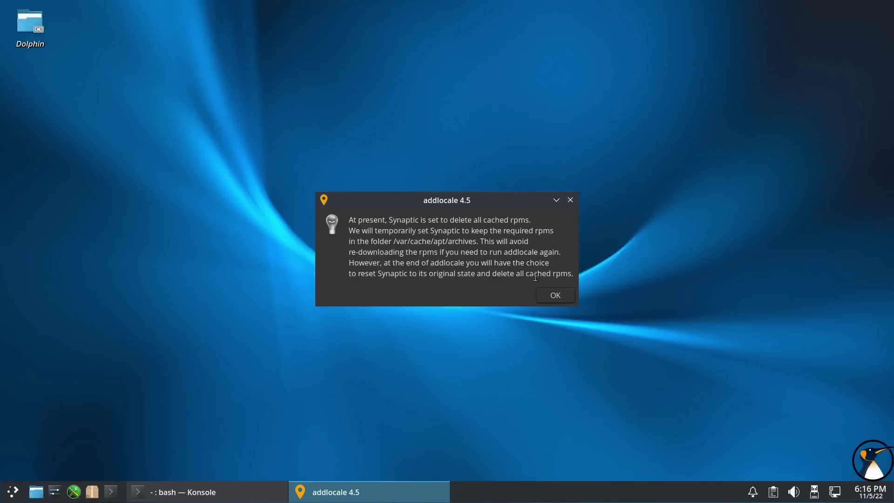
left_click(554, 298)
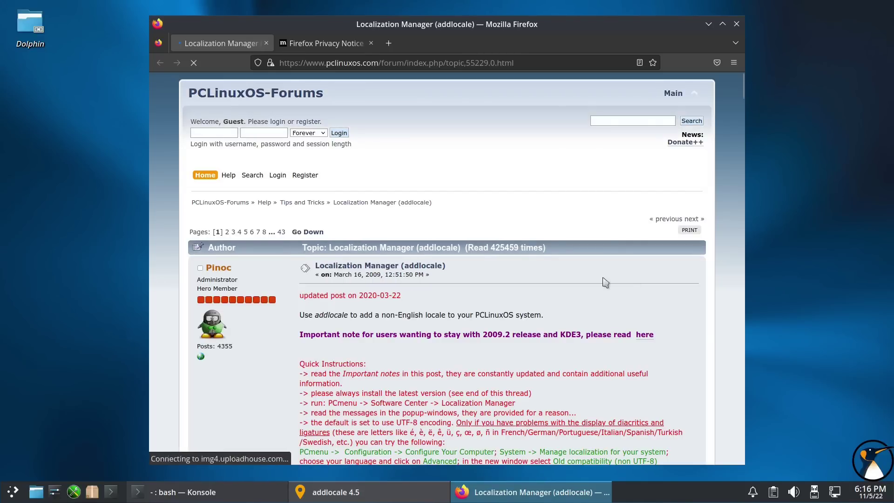
- Check the French package installation progress, moving its window aside from Firefox
scroll(593, 193, "down", 3)
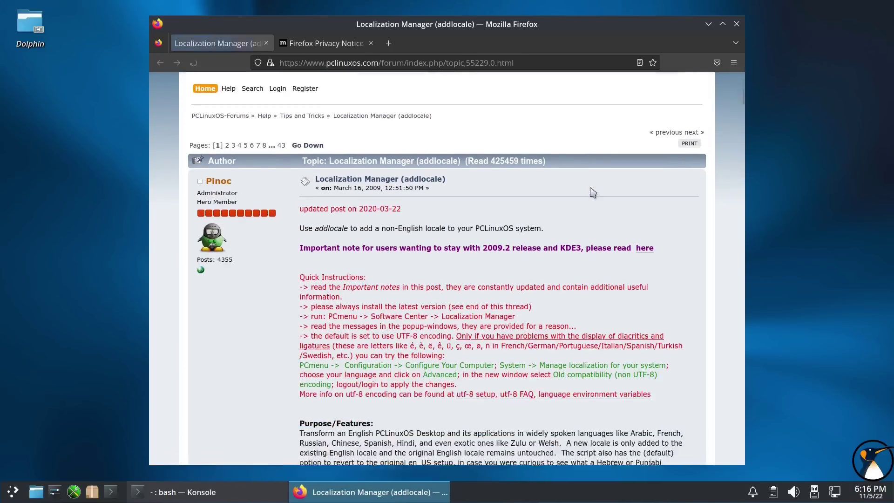
left_click(734, 63)
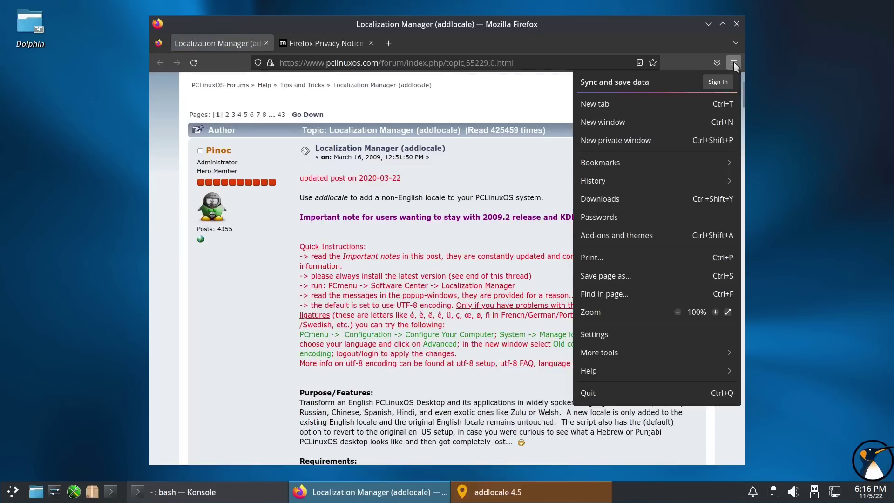
left_click(734, 63)
left_click(734, 63)
left_click(734, 62)
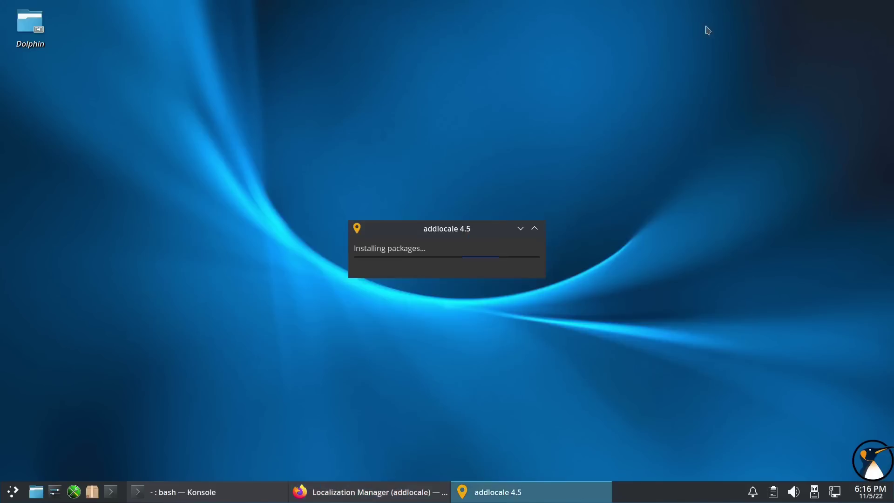
left_click(708, 24)
left_click(447, 492)
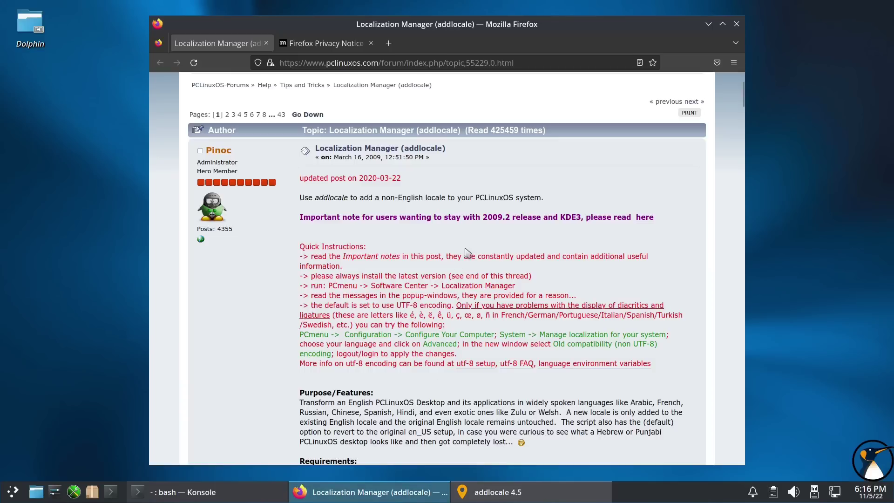
left_click(510, 494)
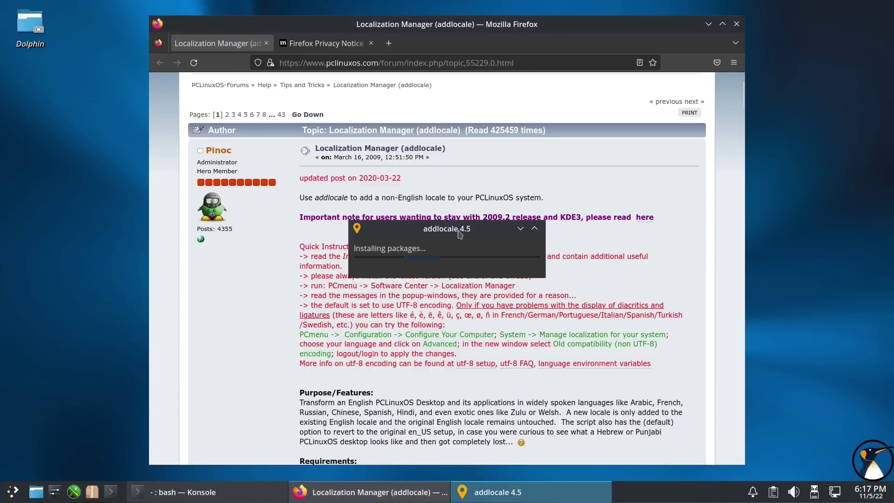
left_click_drag(459, 230, 132, 81)
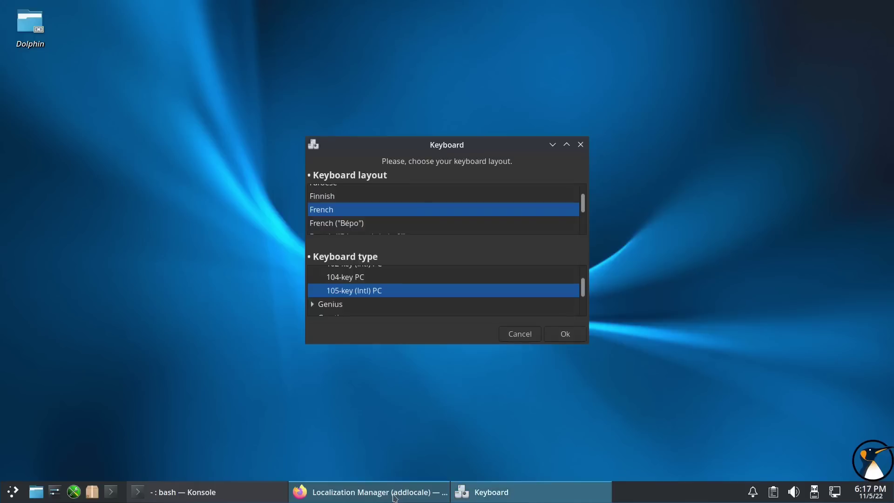
- Pick the French 105-key keyboard layout, reset the Synaptic cache, and acknowledge the LibreOffice and locale notes
left_click(405, 494)
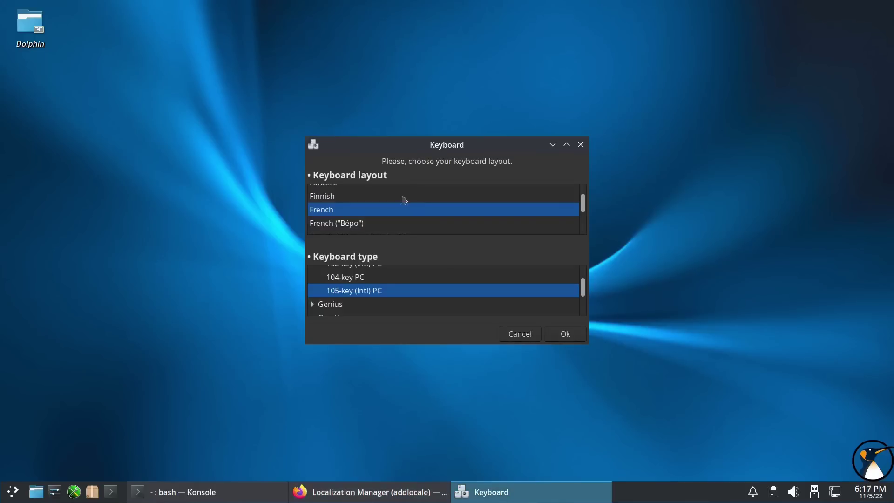
left_click(563, 341)
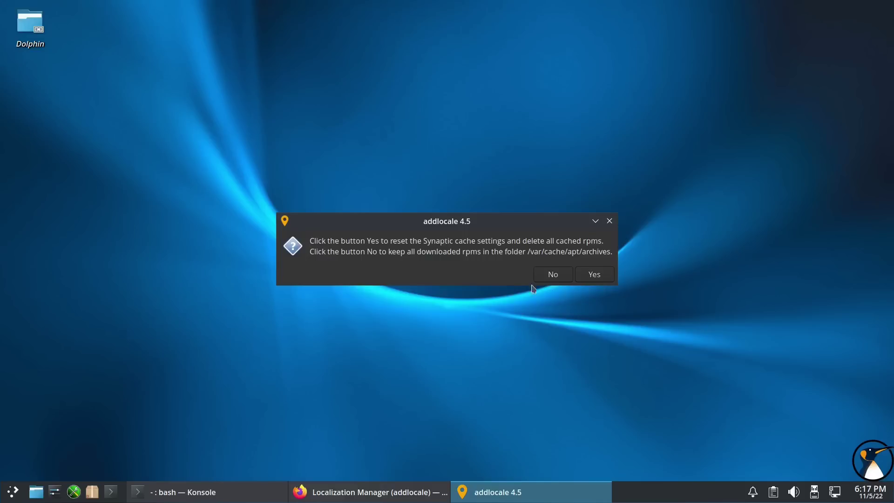
left_click(593, 274)
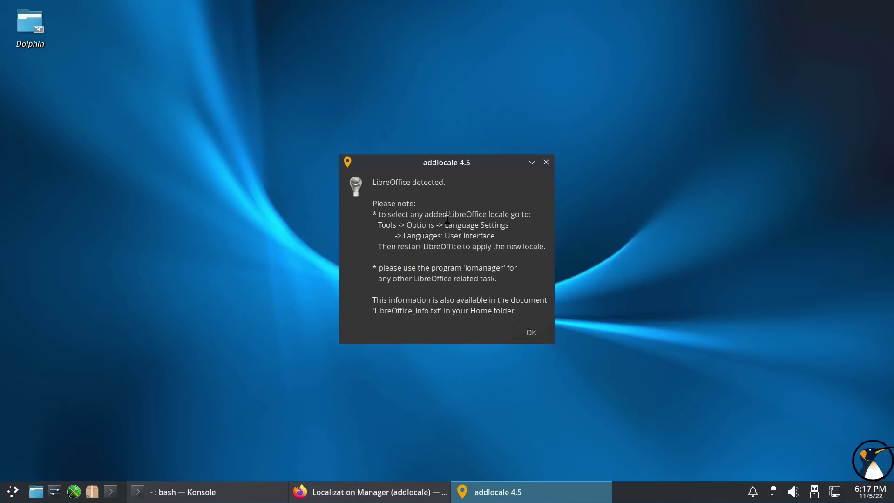
left_click(531, 333)
left_click(579, 275)
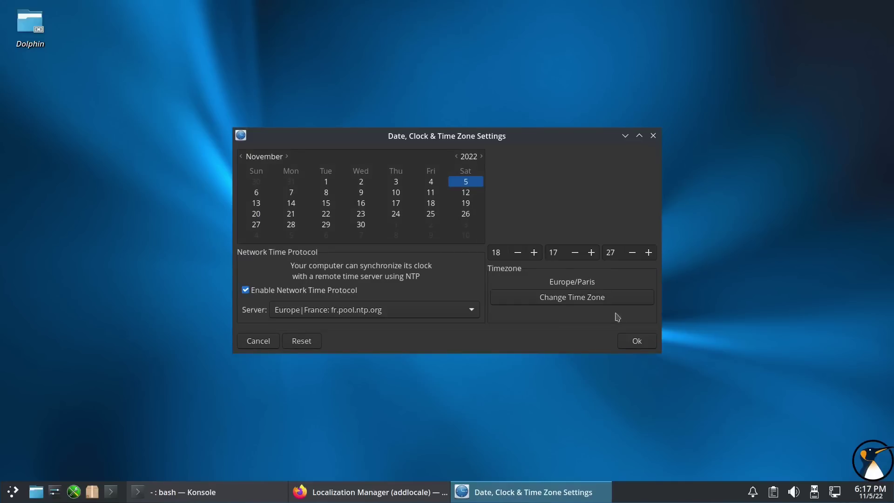
- Accept Europe/Paris time with fr.pool.ntp.org and the keyboard settings, then confirm success to reboot
left_click(636, 343)
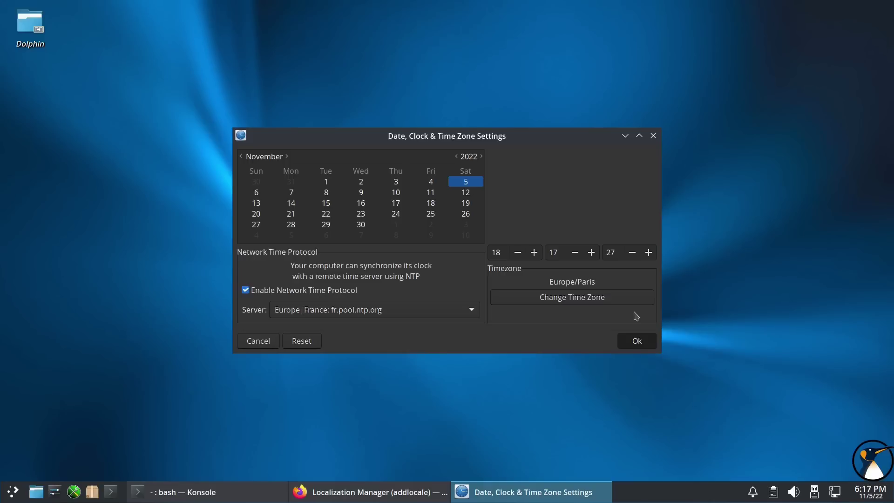
key("Return")
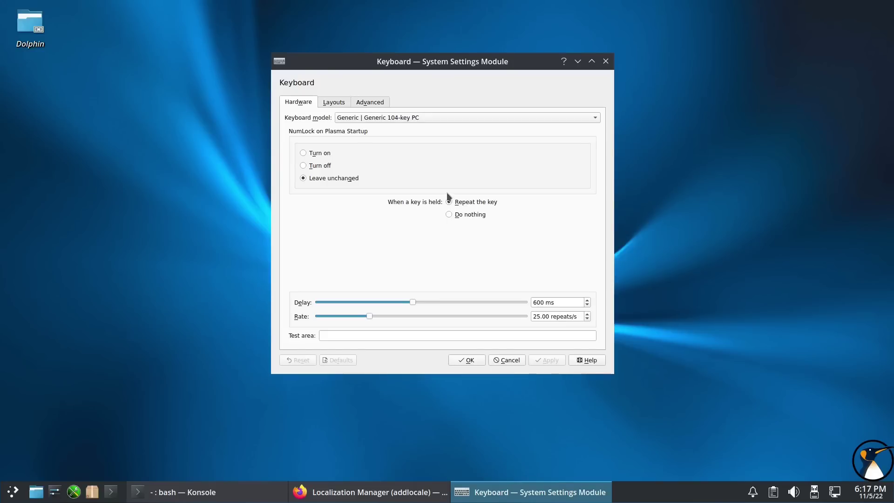
left_click(470, 364)
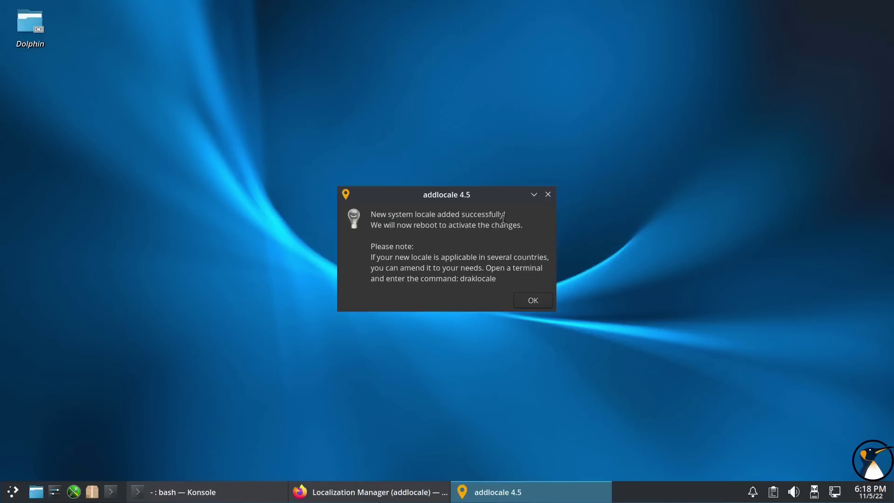
left_click(531, 302)
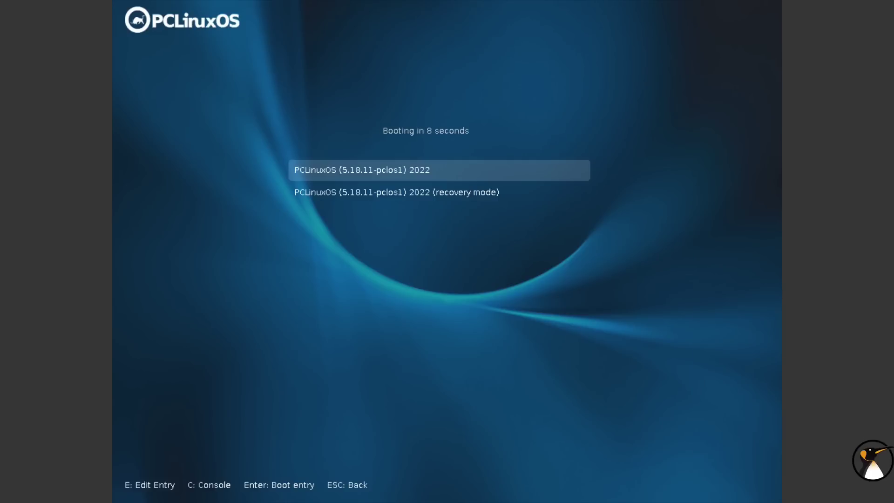
- Boot the default GRUB entry and log in with the user's password at the French login screen
key("Return")
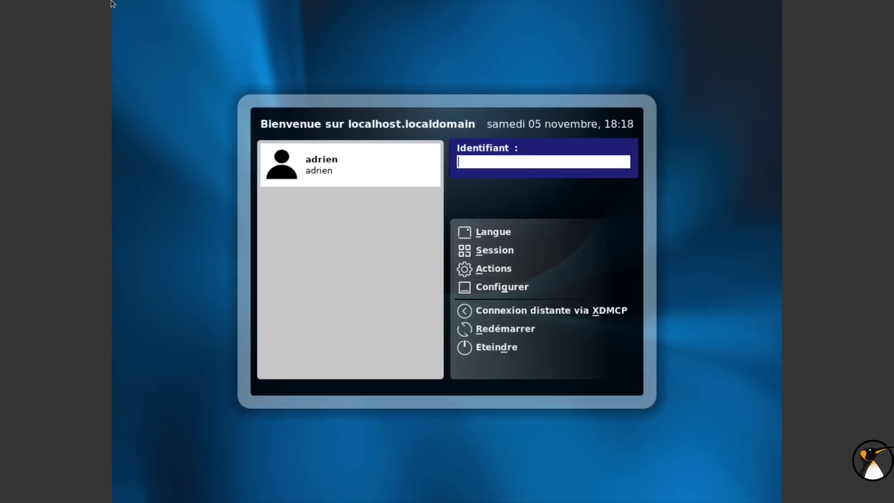
left_click(331, 167)
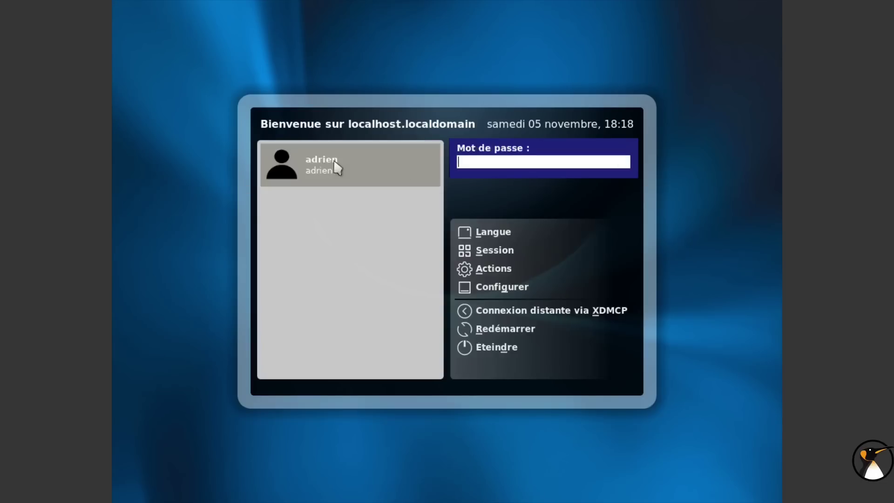
type("ad")
key("Return")
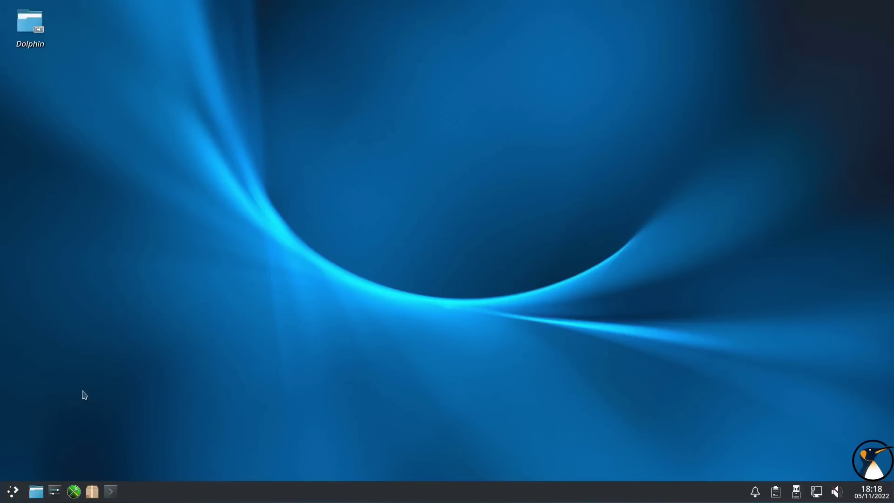
- Open Dolphin on the home folder and read LibreOffice_Info.txt
left_click(108, 497)
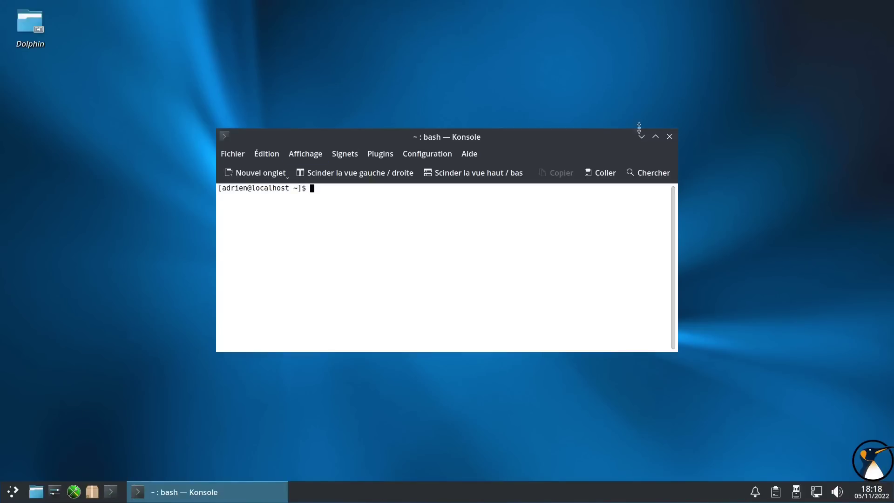
left_click(641, 136)
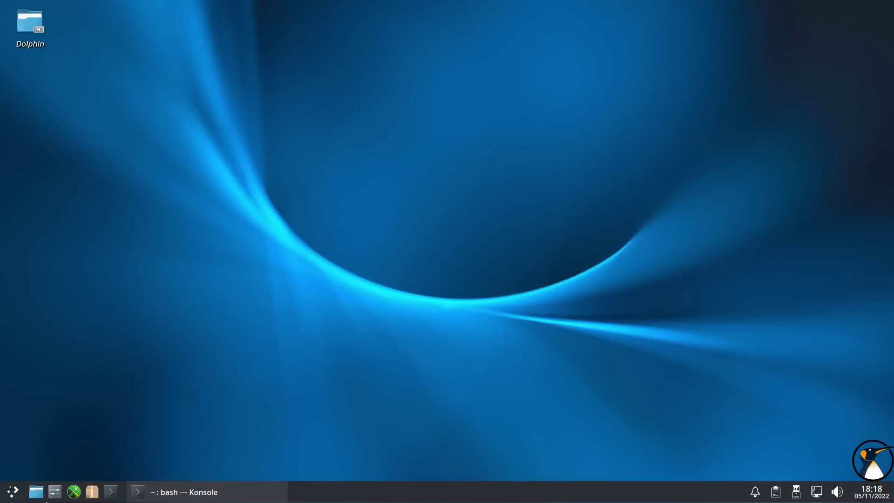
left_click(41, 498)
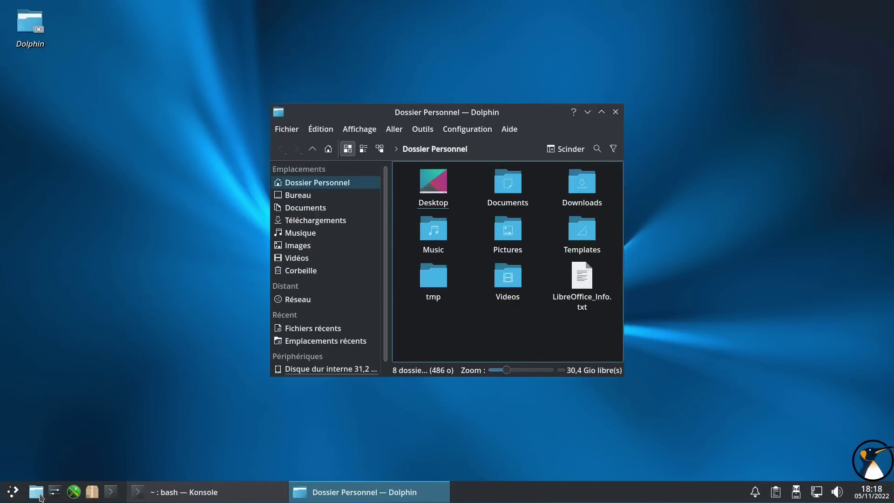
left_click(321, 129)
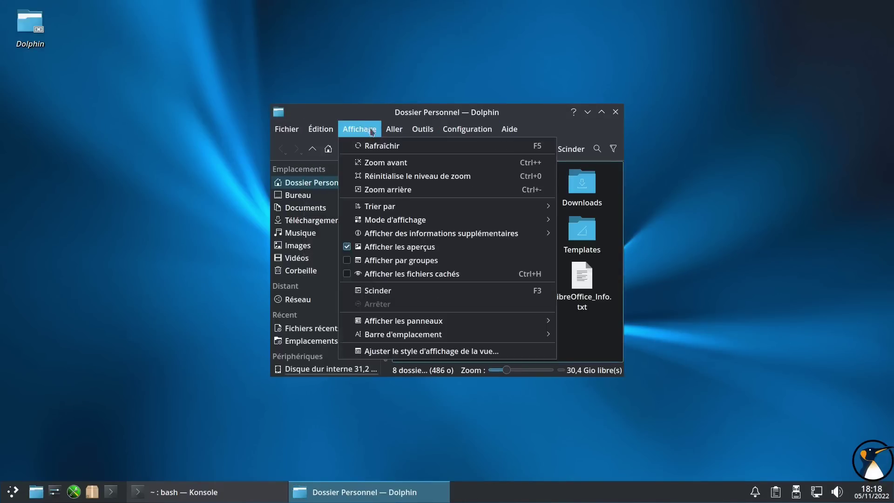
left_click(421, 133)
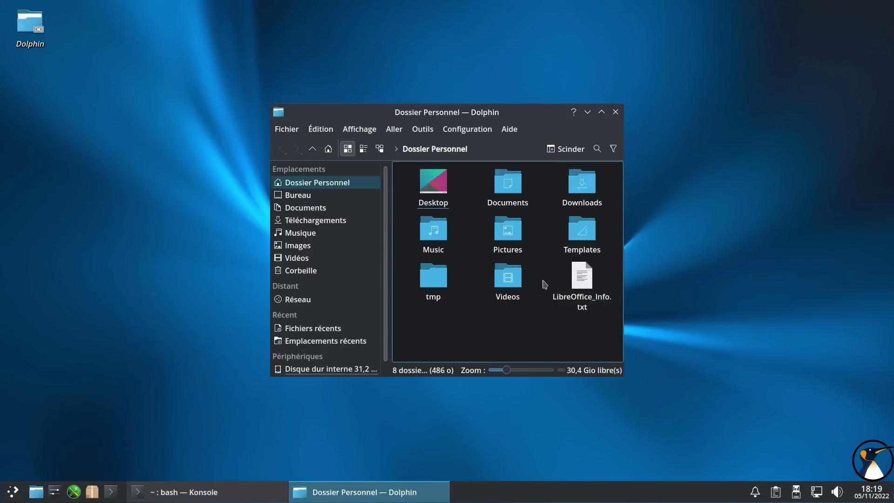
left_click(588, 282)
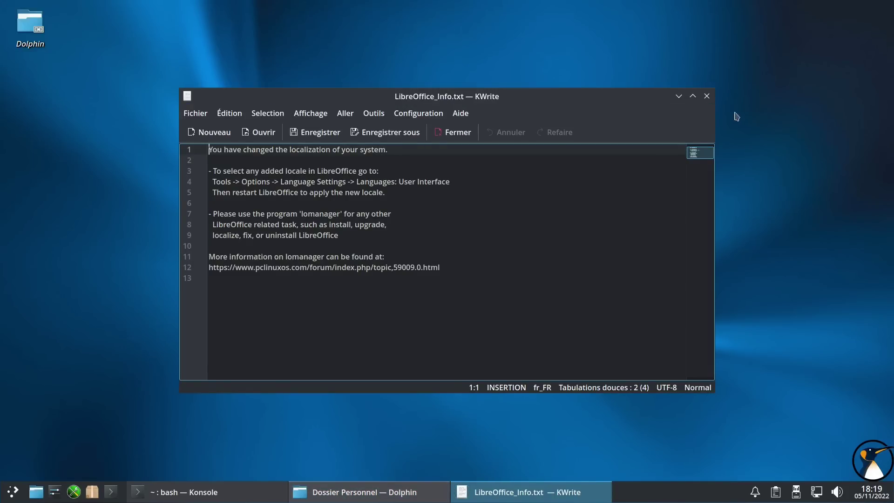
left_click(707, 96)
- Permanently delete LibreOffice_Info.txt with Supprimer and close Dolphin
right_click(588, 282)
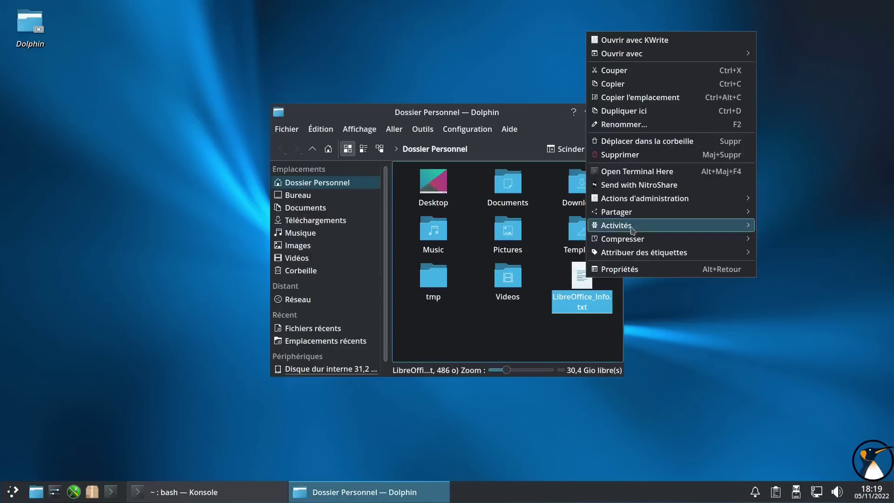
left_click(631, 164)
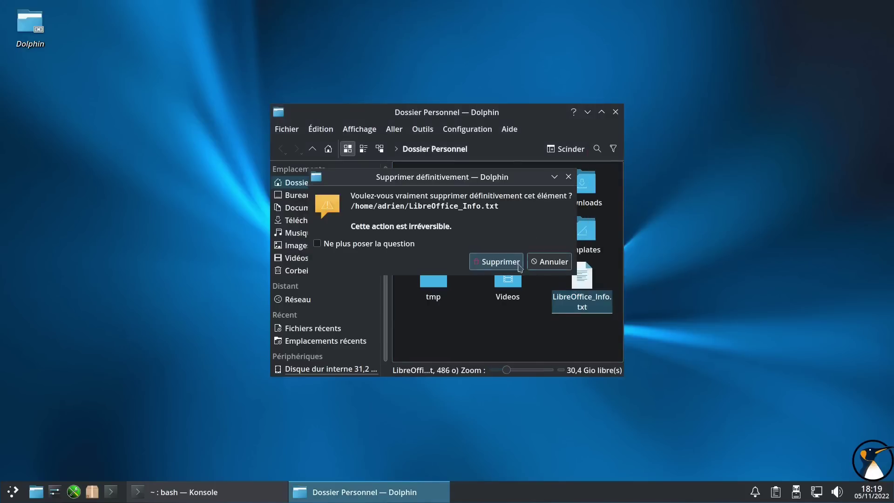
left_click(496, 262)
left_click(616, 112)
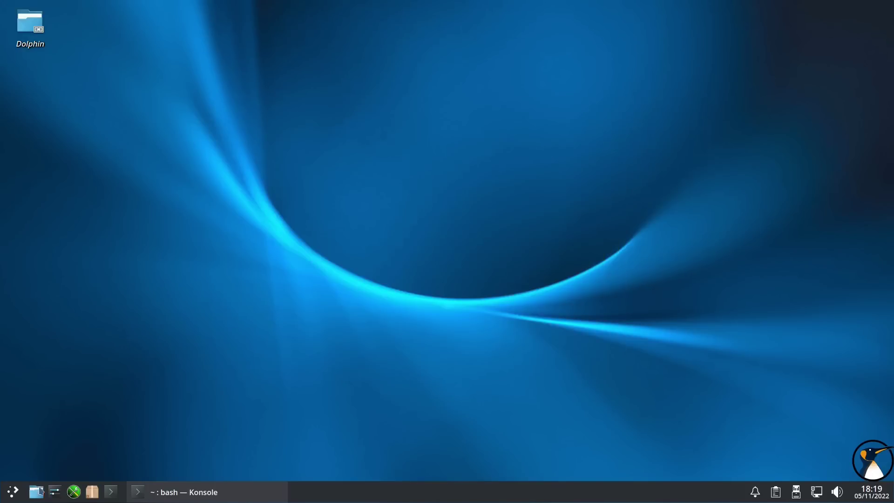
- Swap the Plasma menu for the Lanceur d'application style via Afficher les alternatives… and Changer
left_click(54, 492)
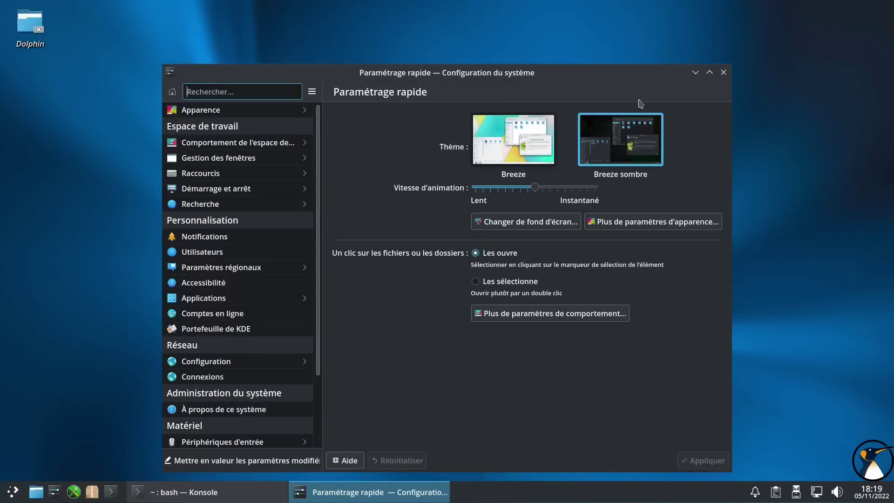
left_click(724, 73)
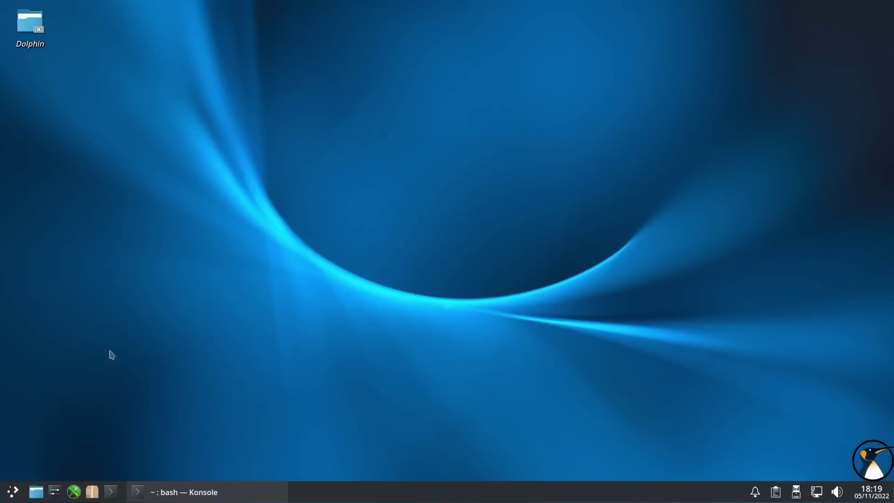
left_click(14, 493)
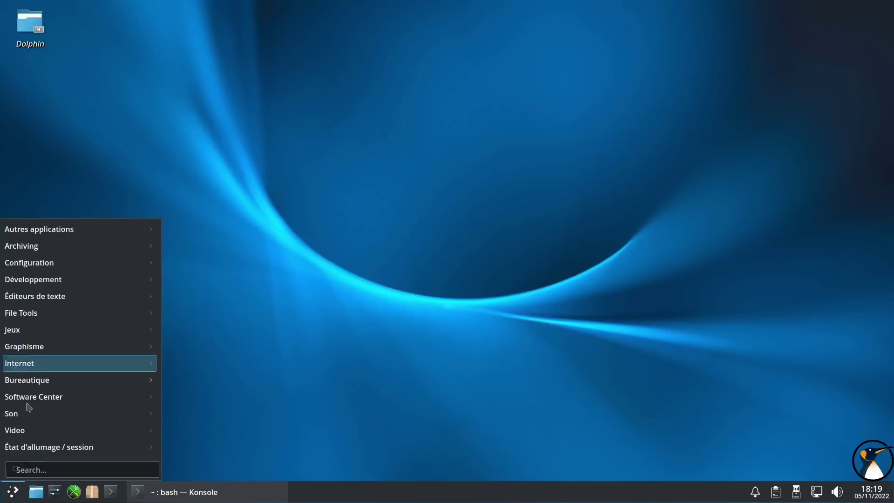
right_click(12, 493)
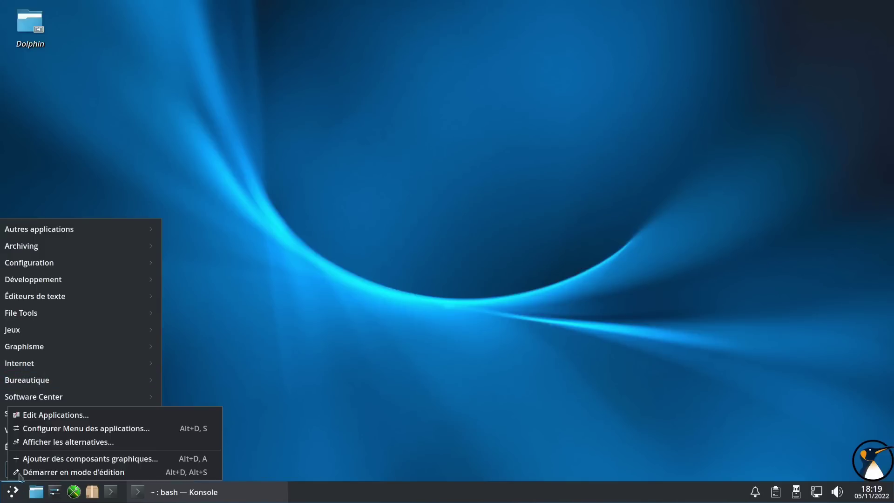
left_click(62, 444)
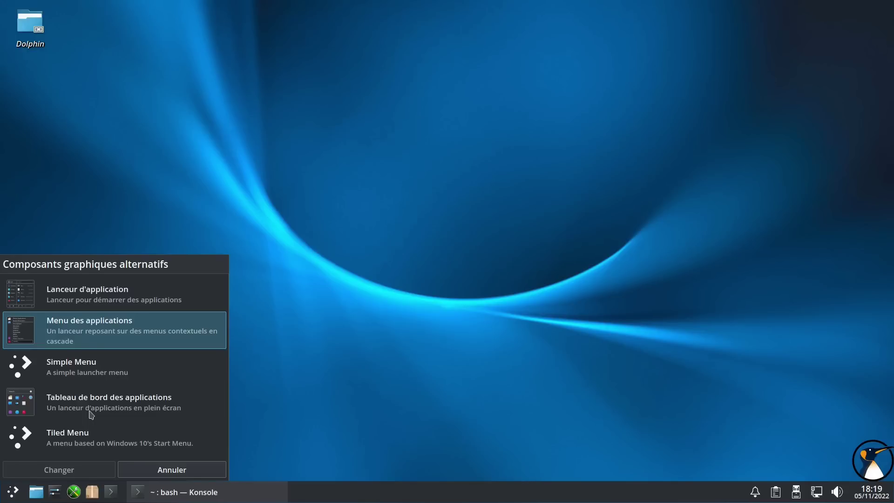
left_click(85, 294)
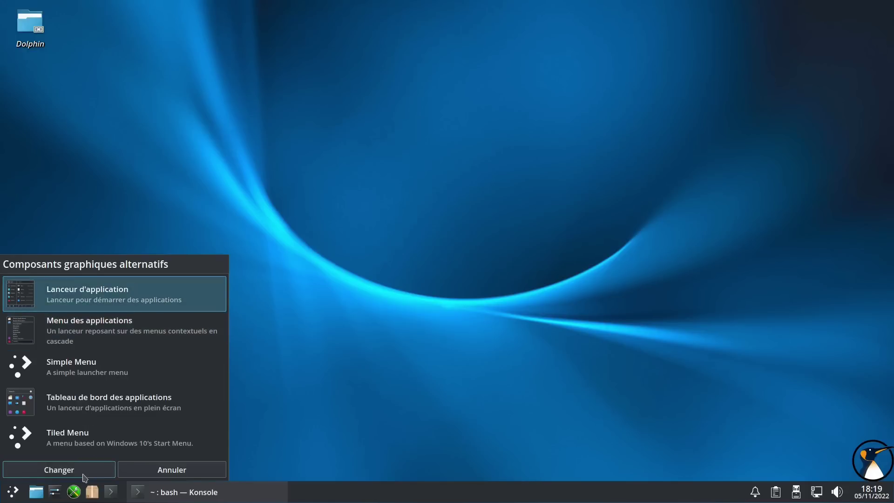
left_click(83, 474)
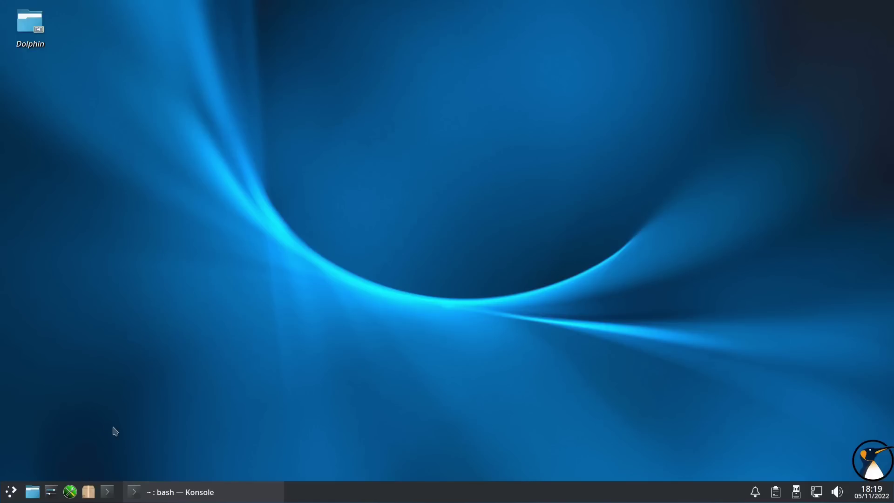
left_click(11, 494)
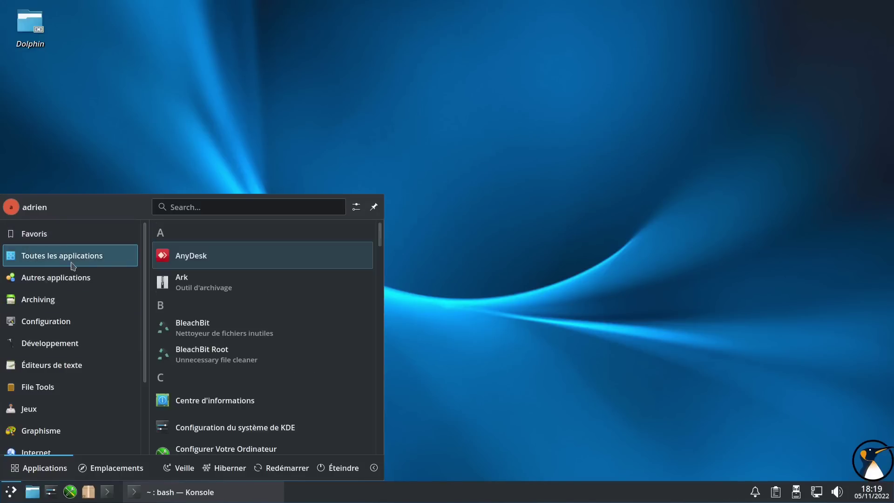
- Browse the launcher's Autres applications, Archiving and File Tools categories
mouse_move(71, 285)
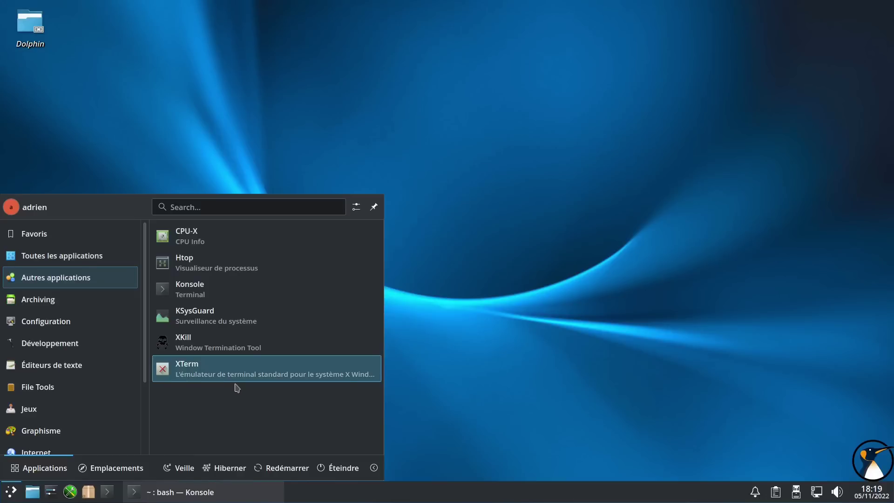
mouse_move(54, 300)
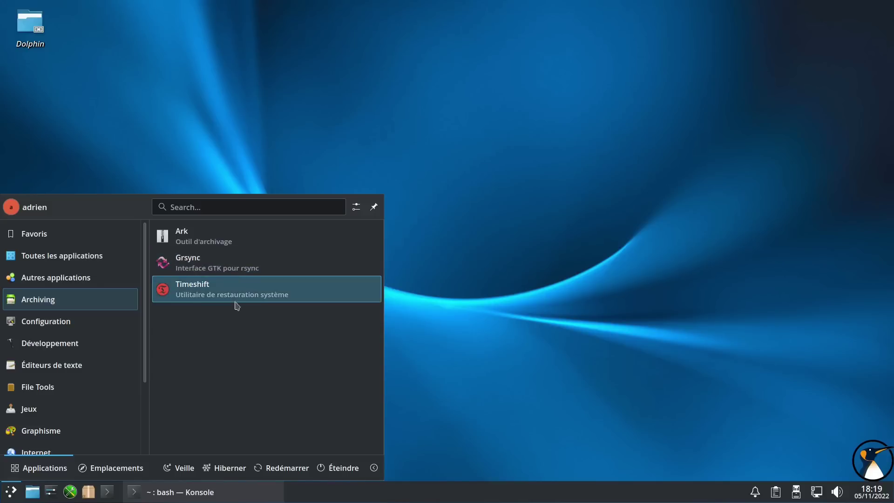
mouse_move(86, 330)
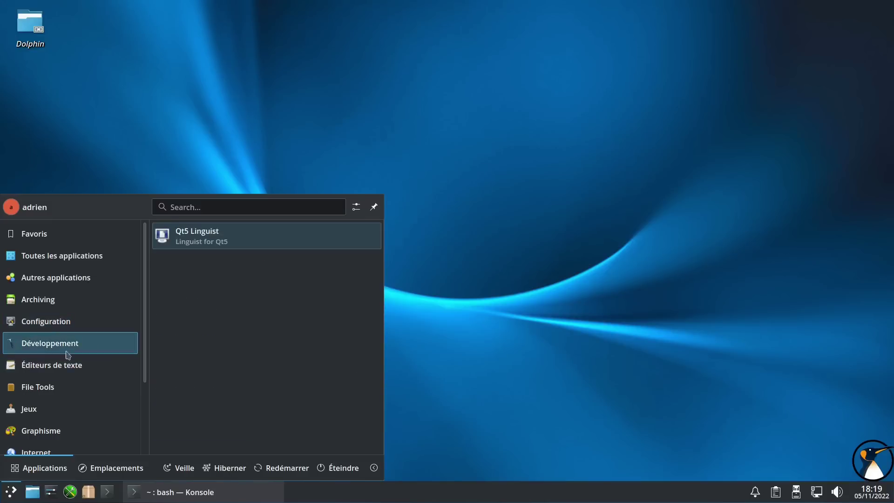
mouse_move(64, 363)
mouse_move(64, 390)
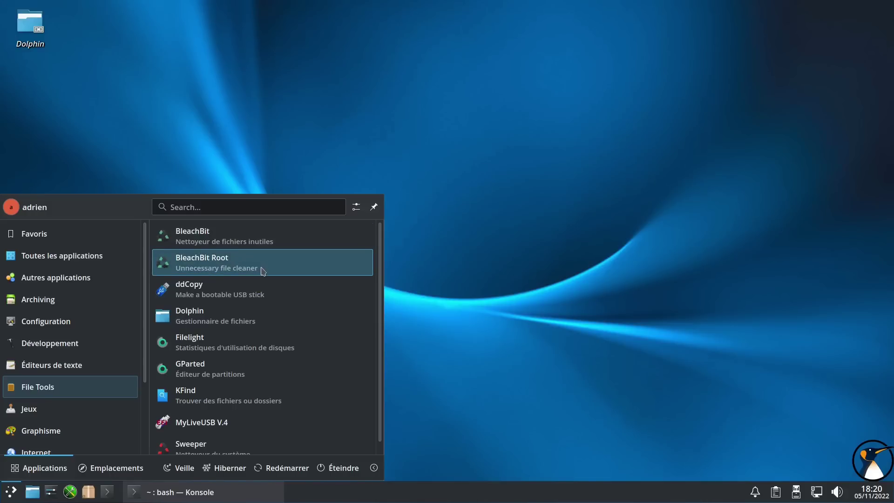
scroll(260, 275, "down", 1)
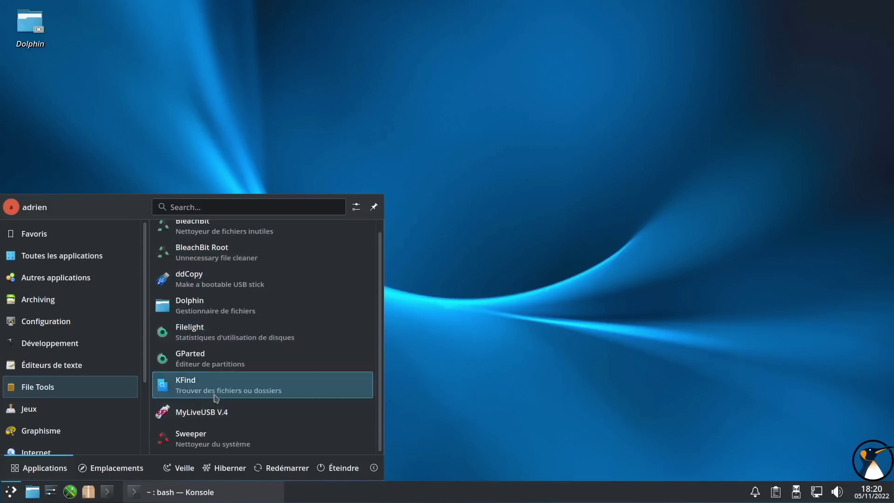
scroll(242, 261, "up", 1)
- Look through Jeux and Graphisme, then launch Firefox Browser from Internet
left_click(65, 415)
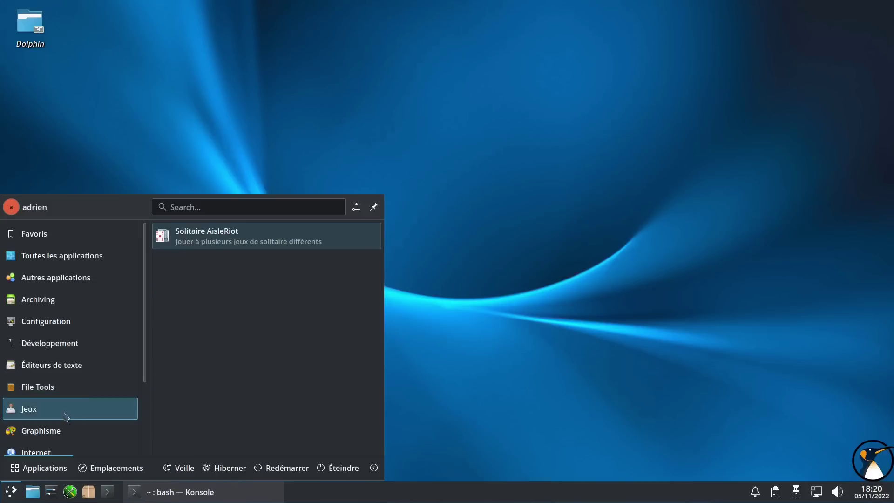
scroll(60, 386, "down", 2)
left_click(54, 378)
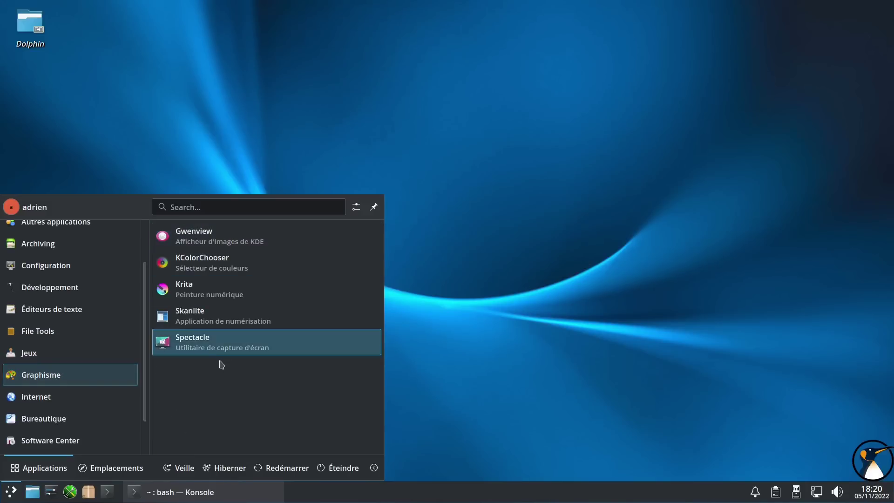
left_click(61, 406)
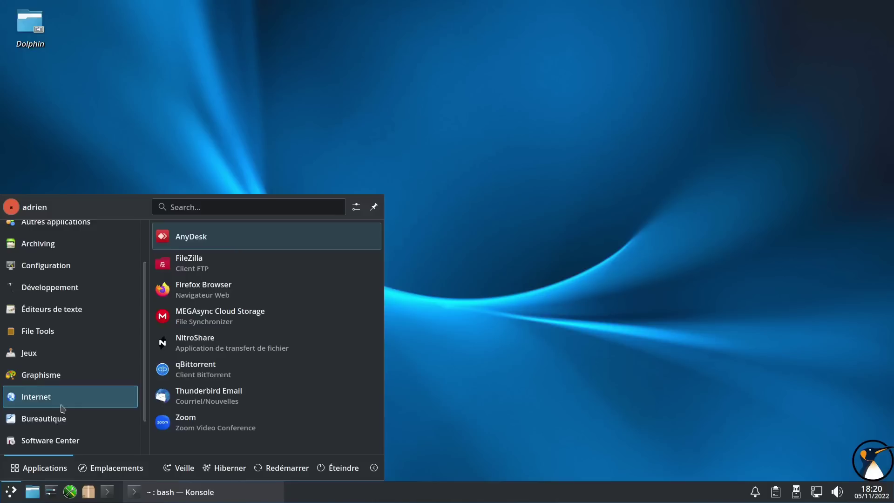
scroll(61, 407, "down", 2)
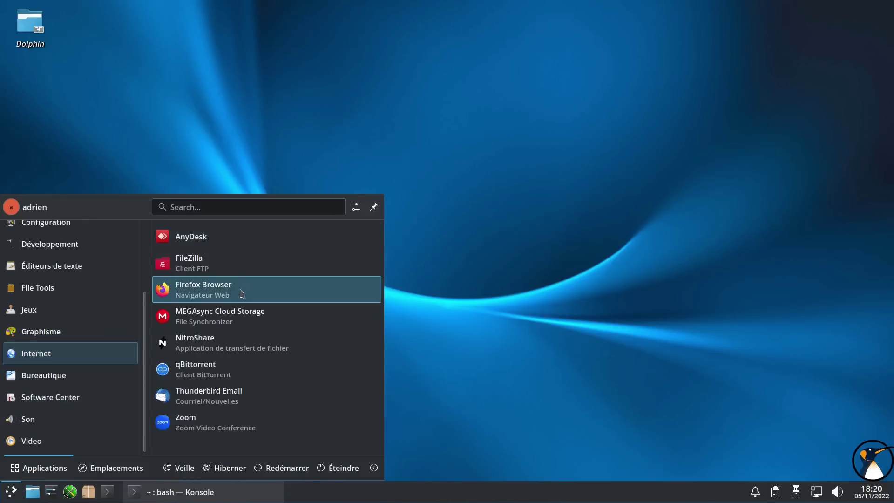
left_click(242, 294)
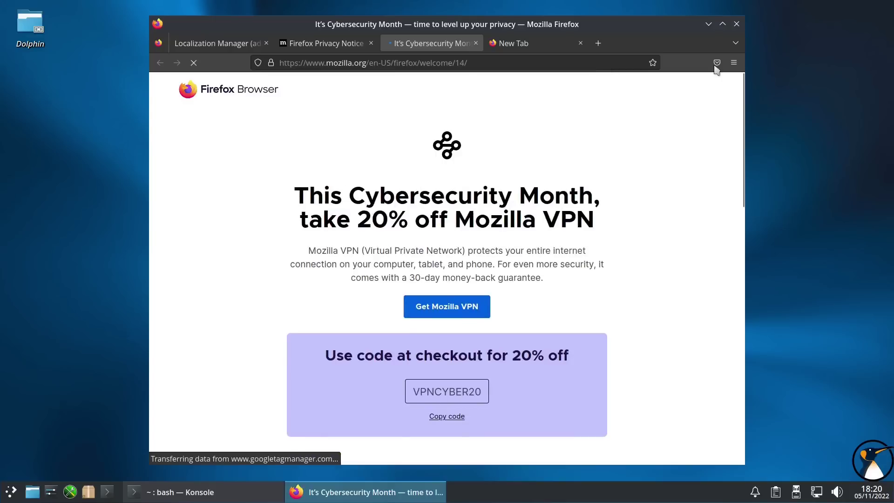
- Open Firefox Settings and search 'lang' to reach the language options
left_click(734, 63)
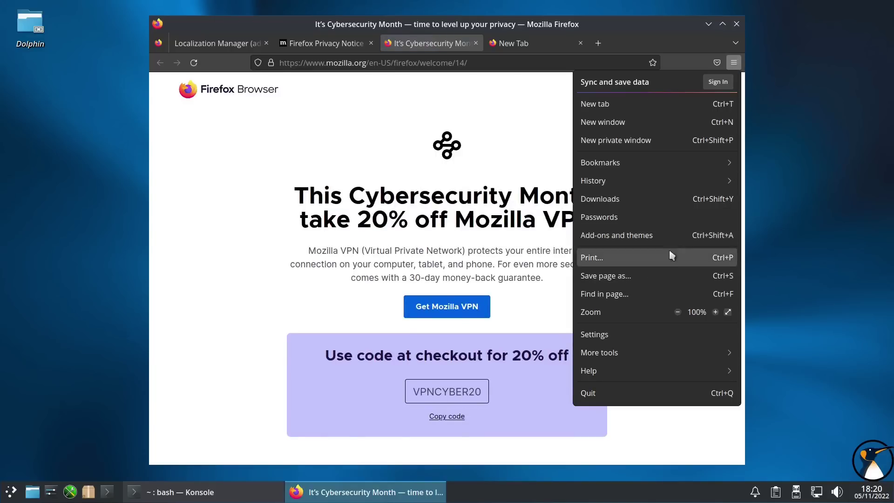
left_click(665, 34)
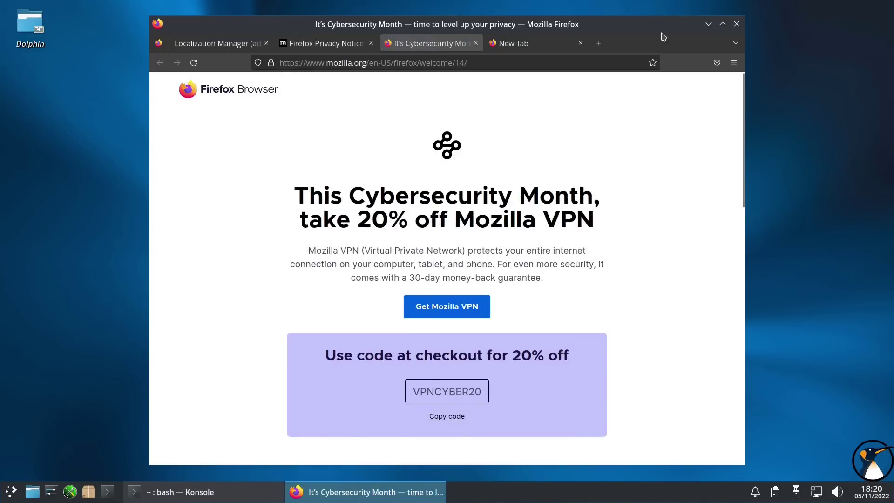
left_click(735, 63)
left_click(612, 345)
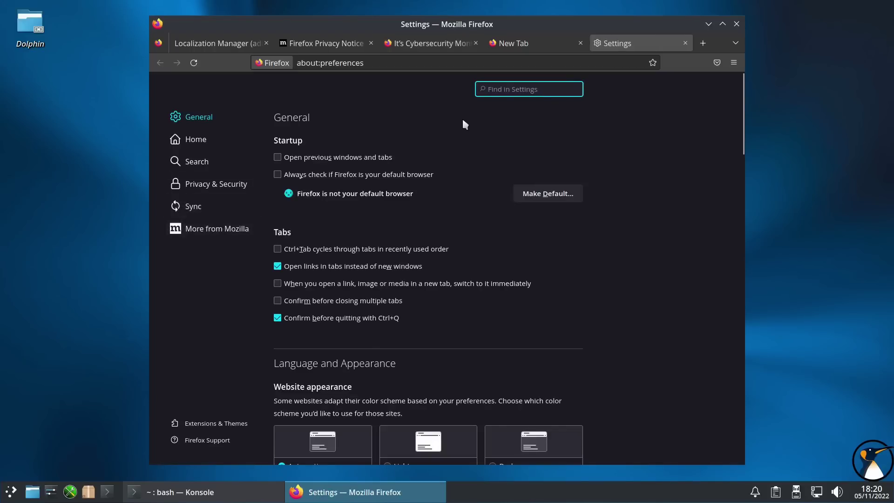
type("lang")
left_click(368, 174)
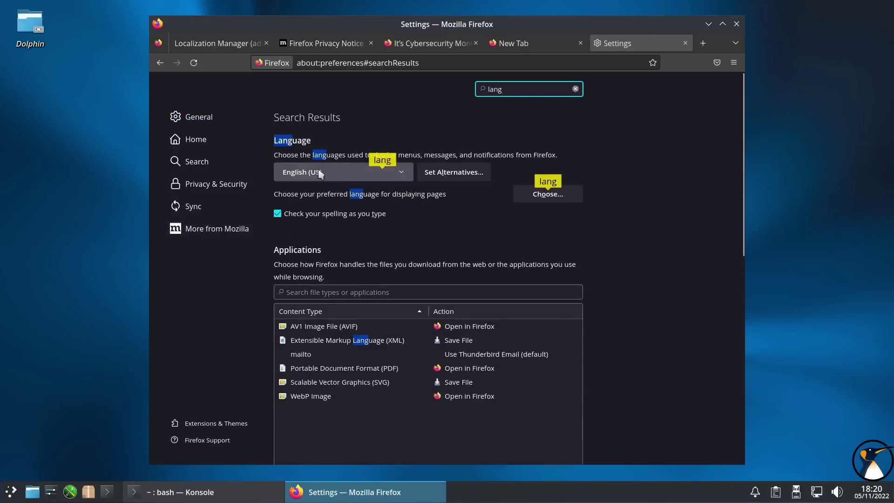
left_click(310, 201)
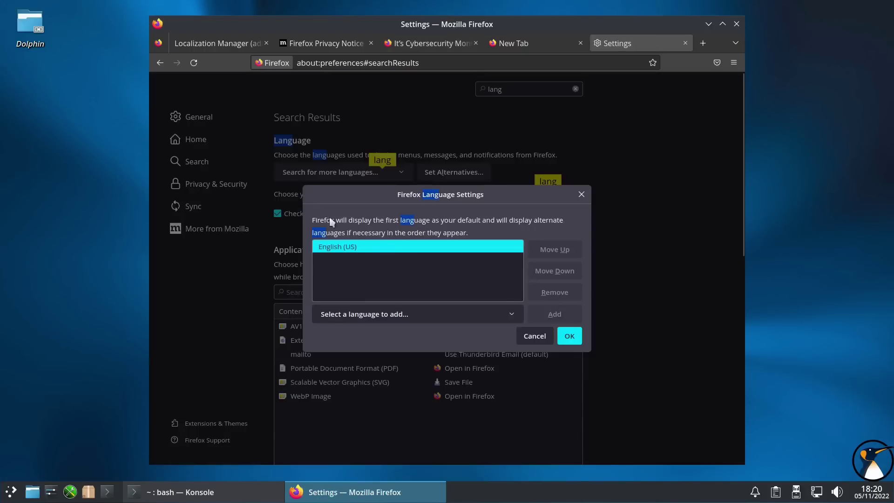
- Add Français from the available languages and confirm it as Firefox's display language
left_click(477, 313)
scroll(396, 280, "down", 10)
scroll(392, 271, "down", 2)
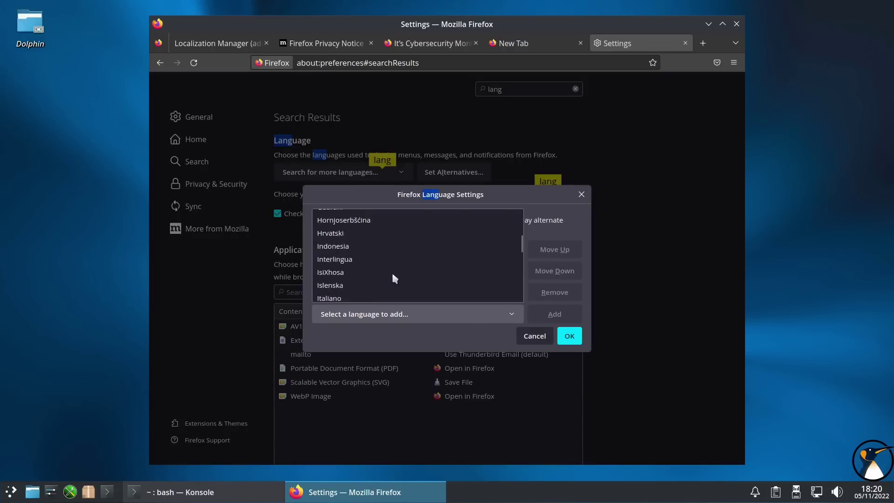
scroll(335, 251, "up", 2)
left_click(345, 225)
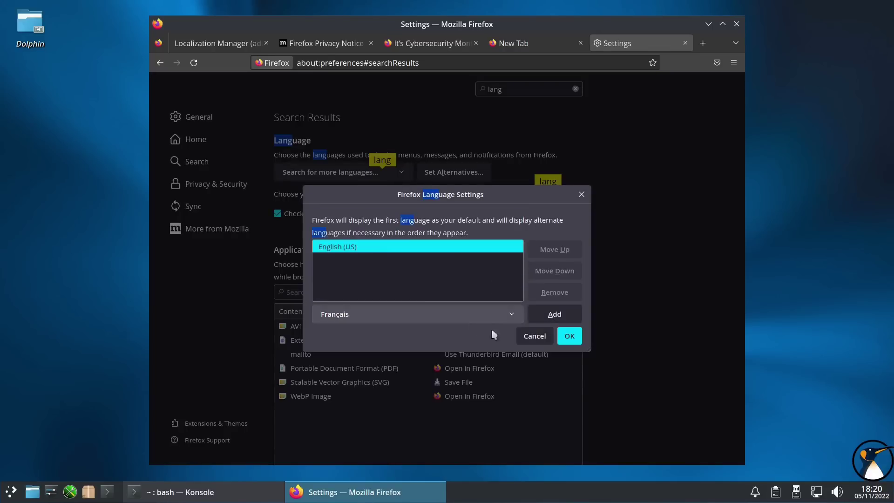
left_click(556, 317)
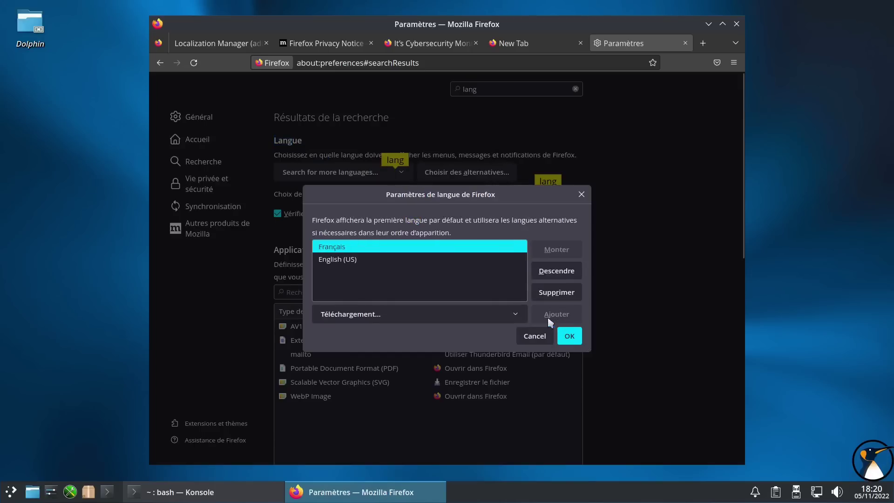
left_click(399, 259)
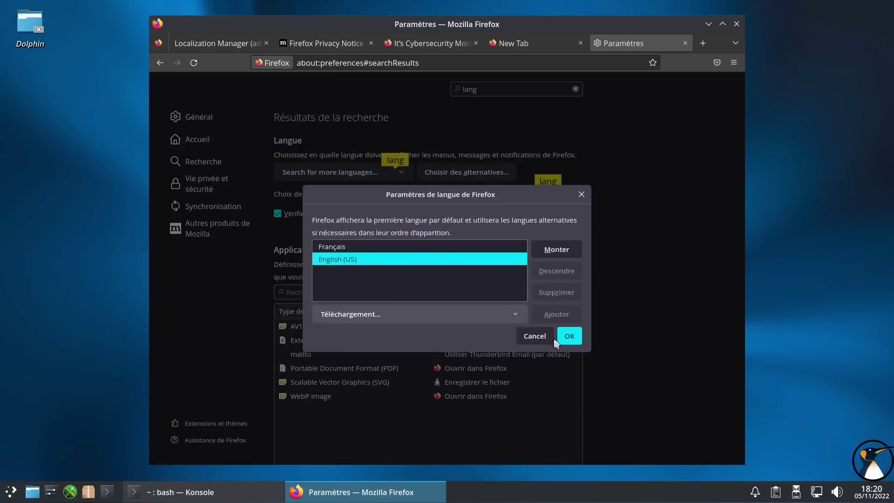
left_click(569, 336)
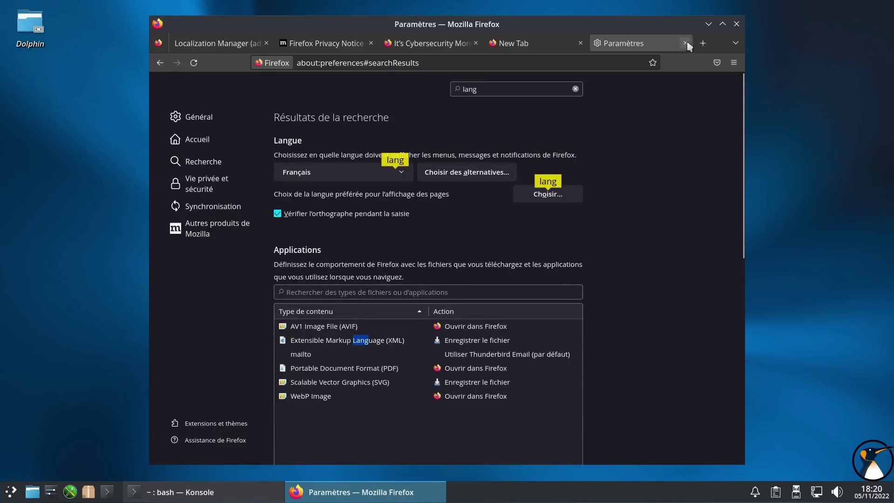
- Close the Settings and Cybersecurity Month tabs
left_click(685, 43)
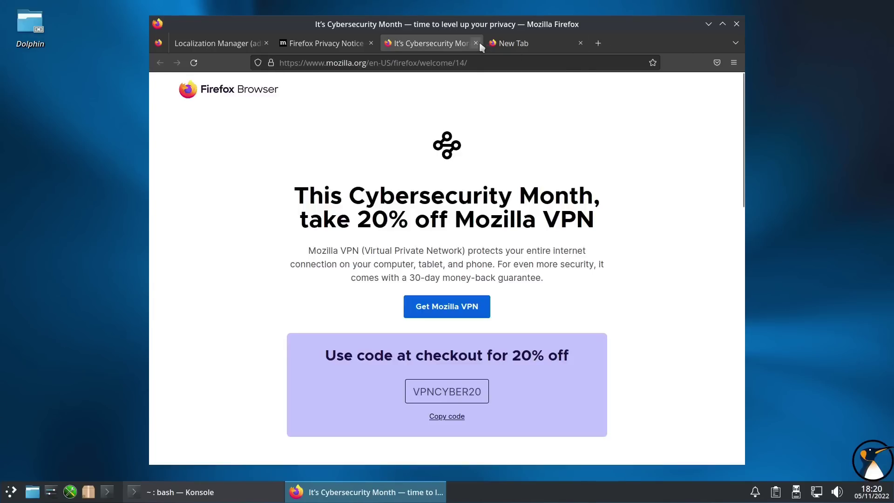
left_click(476, 43)
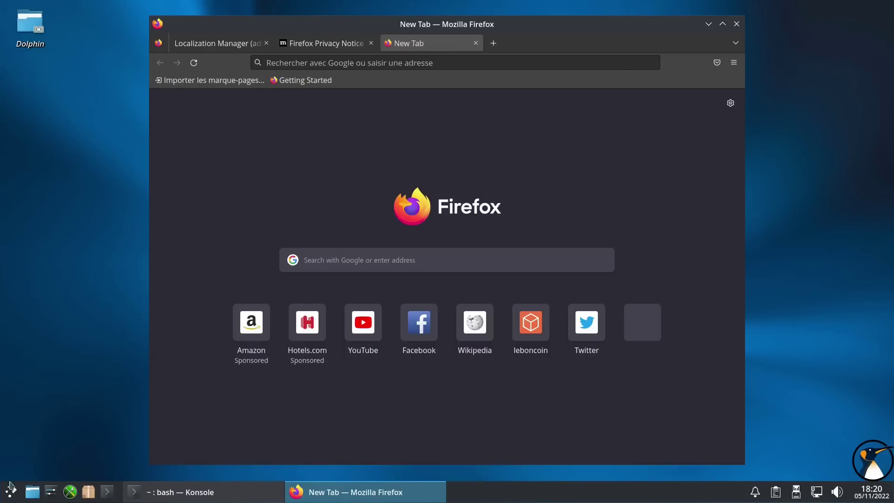
left_click(11, 492)
mouse_move(36, 440)
mouse_move(38, 421)
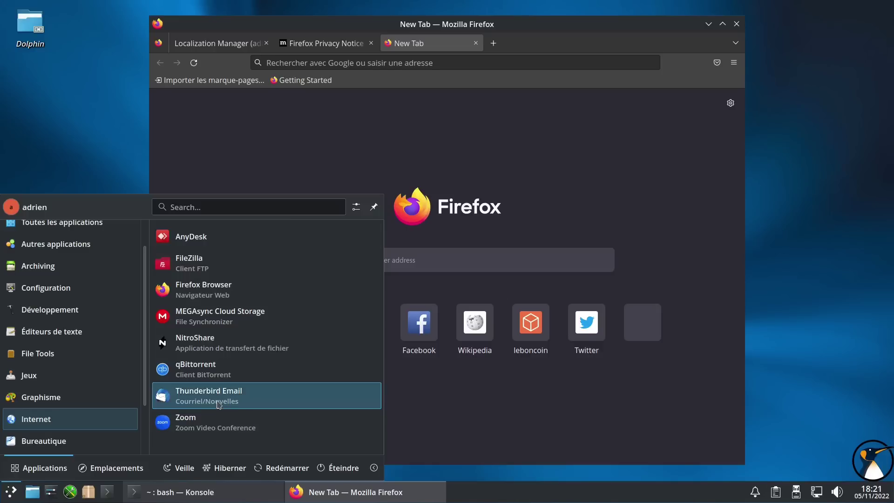
- Launch Thunderbird, skip account setup, and search its settings for 'lan' language options
left_click(219, 396)
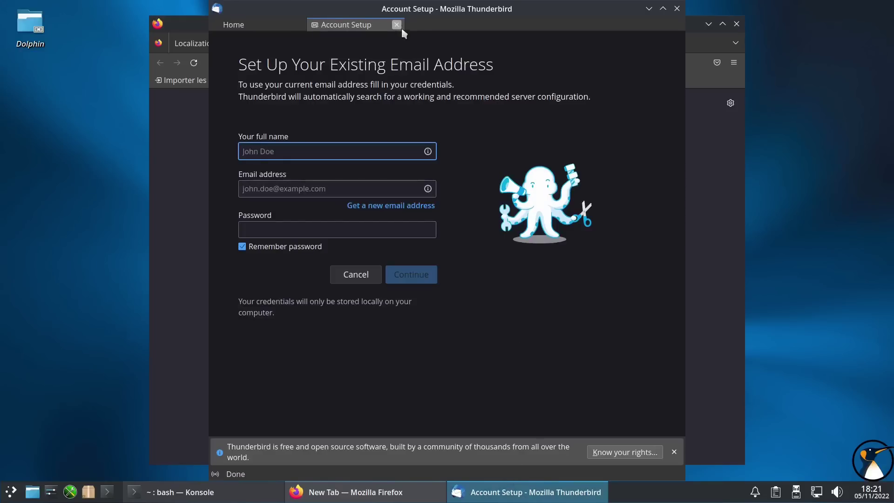
left_click(399, 26)
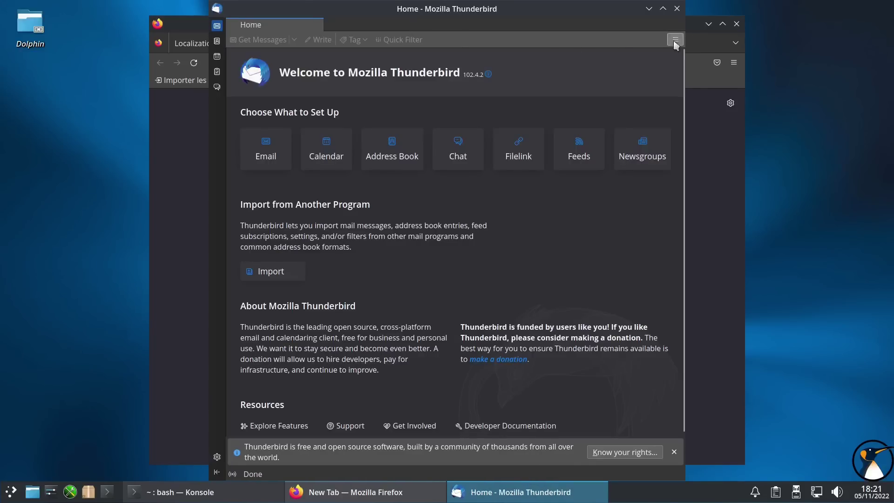
left_click(217, 457)
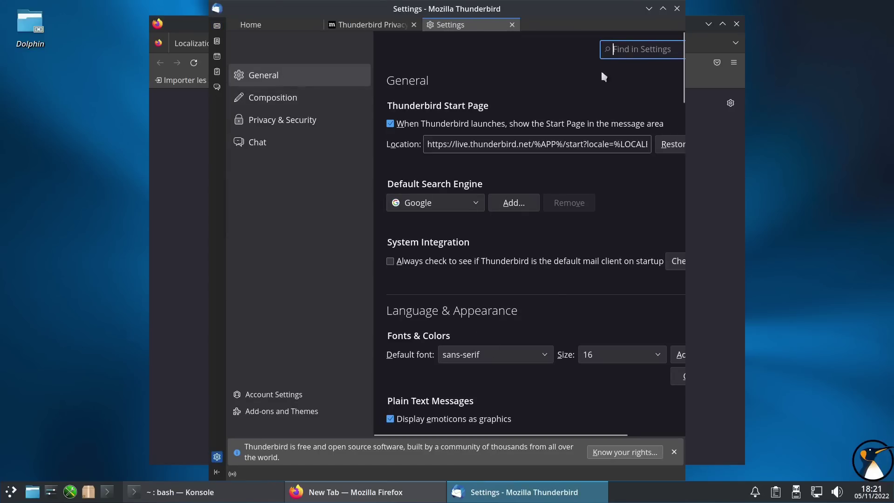
type("lan")
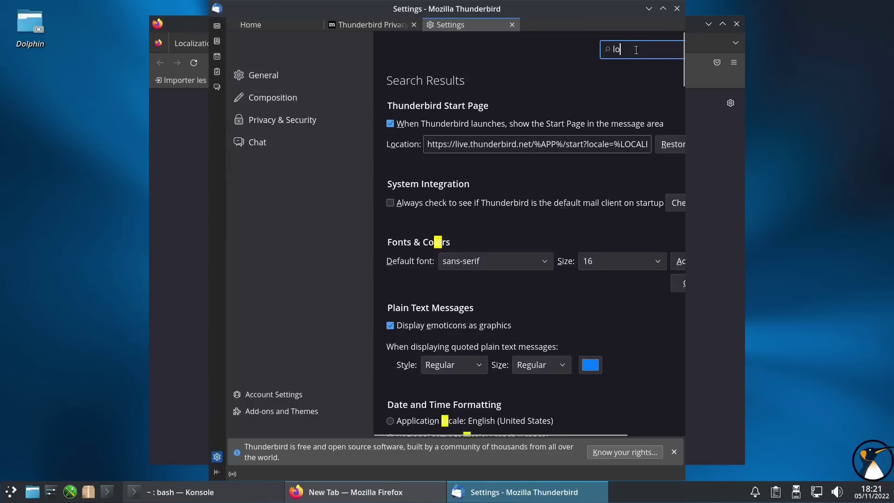
left_click(500, 153)
left_click(482, 190)
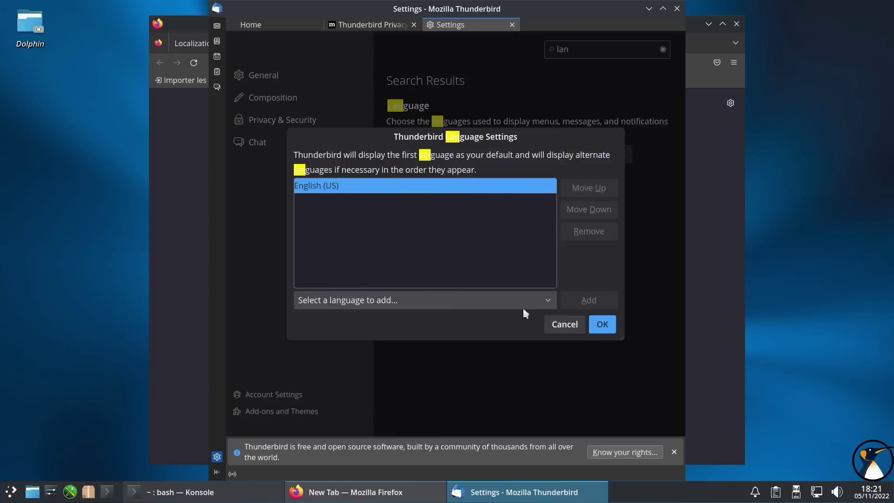
- Add Français and confirm it as Thunderbird's display language
left_click(468, 304)
scroll(347, 215, "down", 6)
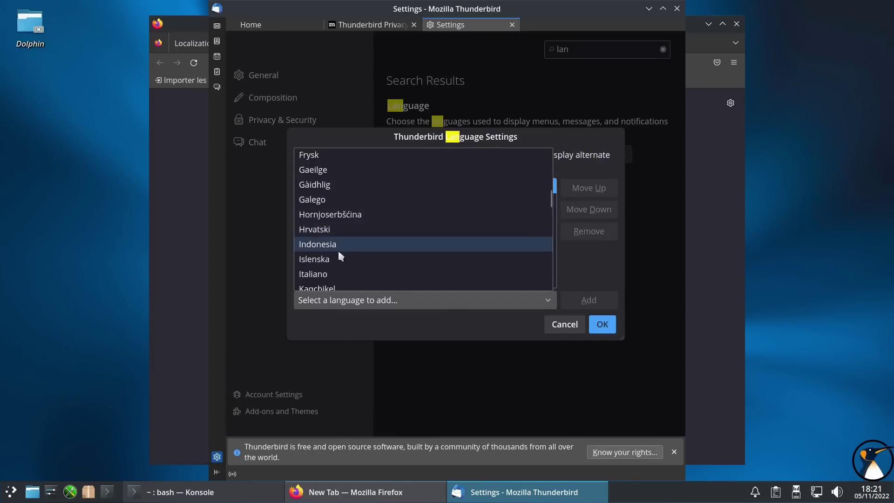
scroll(340, 199, "up", 2)
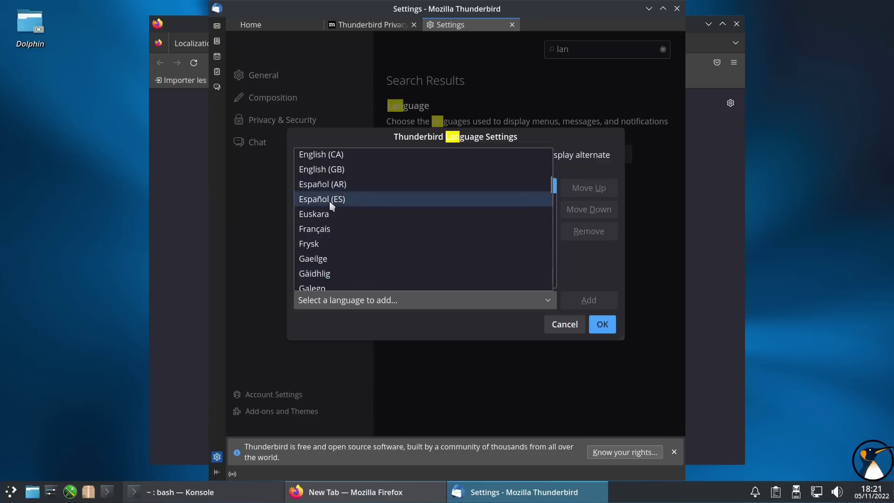
left_click(329, 229)
left_click(588, 300)
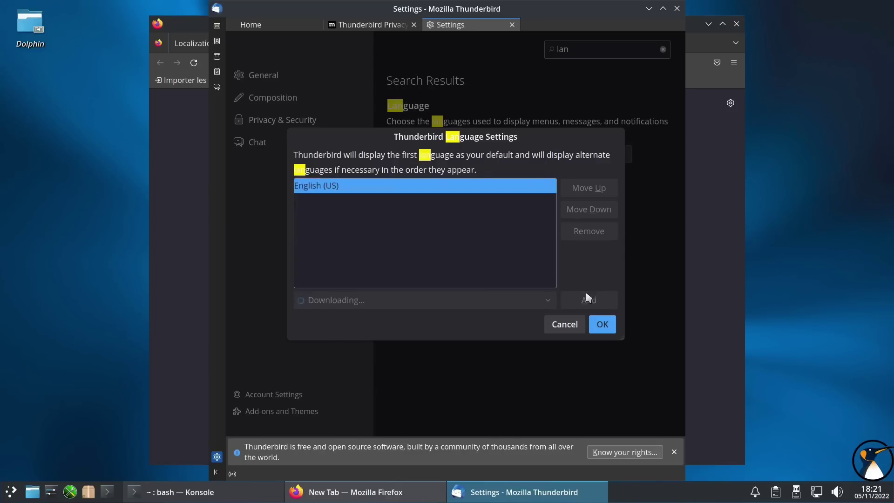
left_click(602, 323)
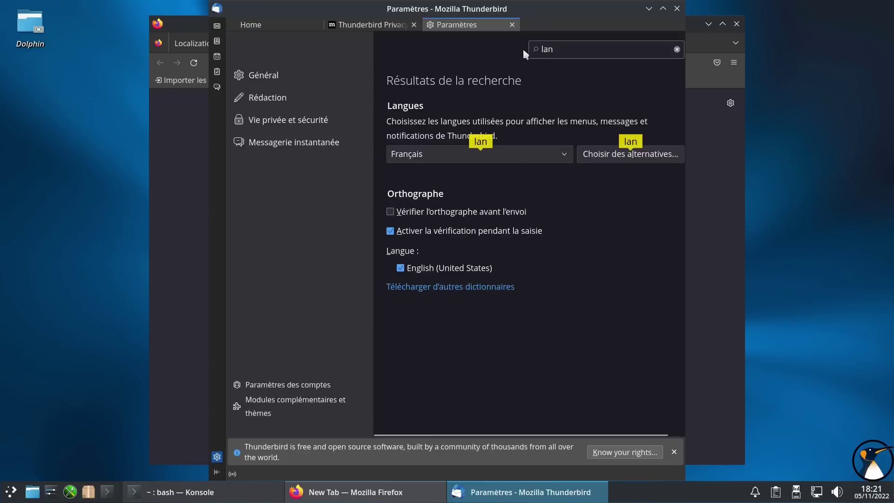
- Close the settings tab, Thunderbird and Firefox
left_click(513, 25)
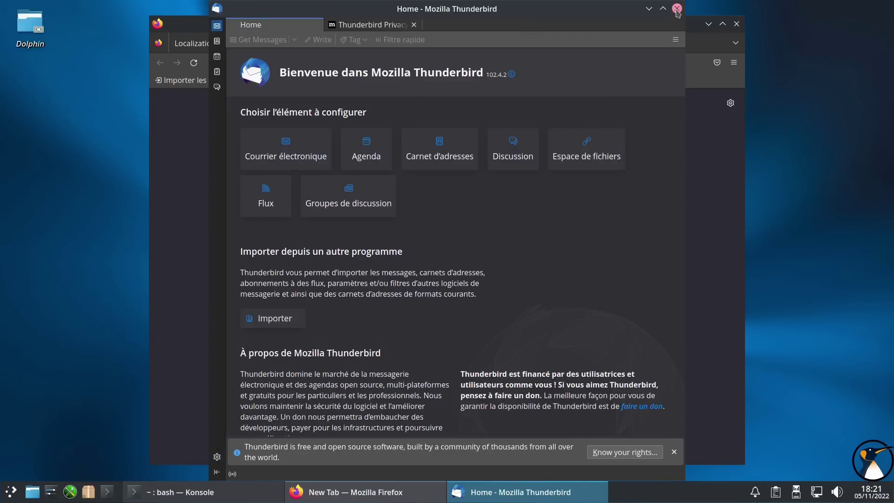
left_click(677, 9)
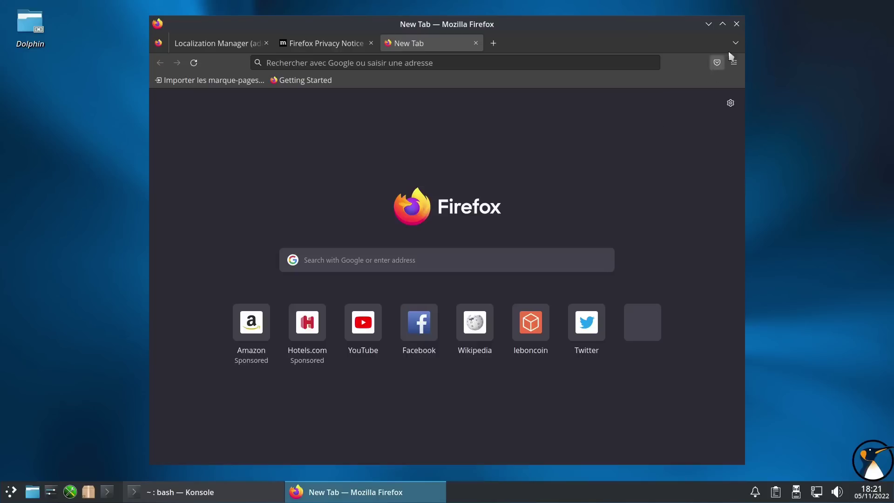
left_click(737, 24)
- Launch LibreOffice 7.3 Writer from Bureautique, dismiss Tip of the Day, and close it
left_click(11, 491)
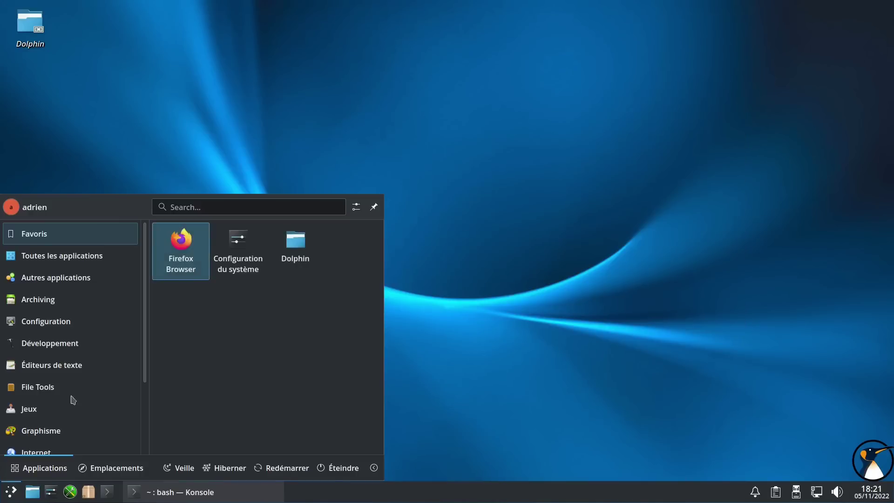
scroll(70, 399, "down", 3)
mouse_move(56, 395)
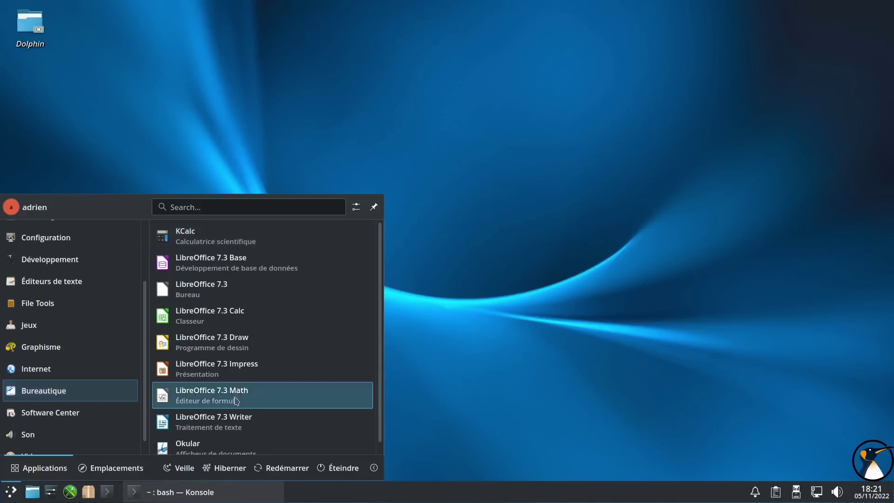
scroll(232, 354, "down", 1)
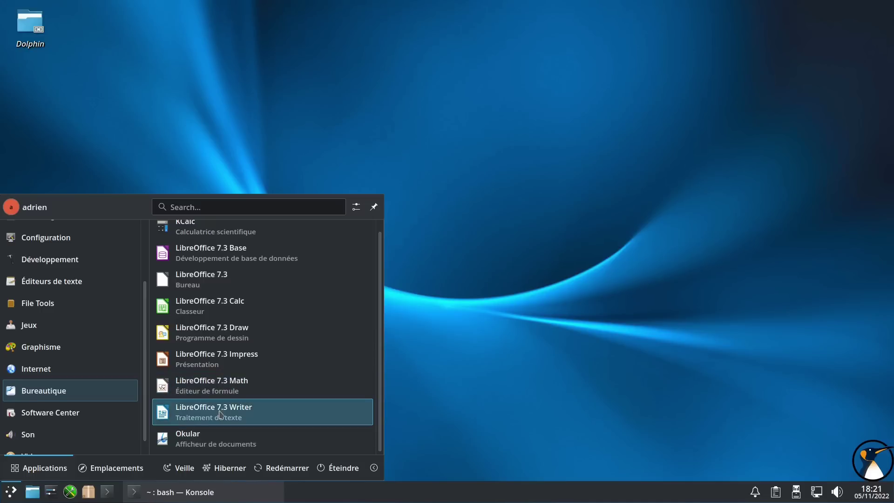
left_click(221, 414)
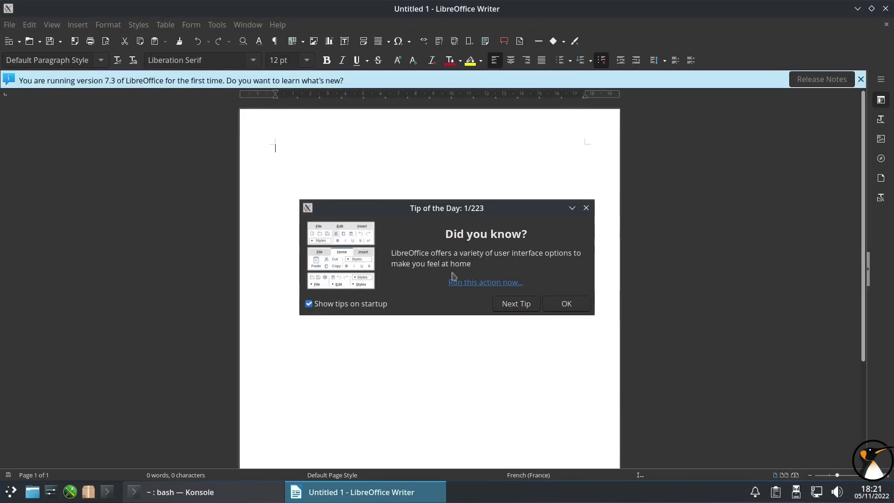
left_click(570, 308)
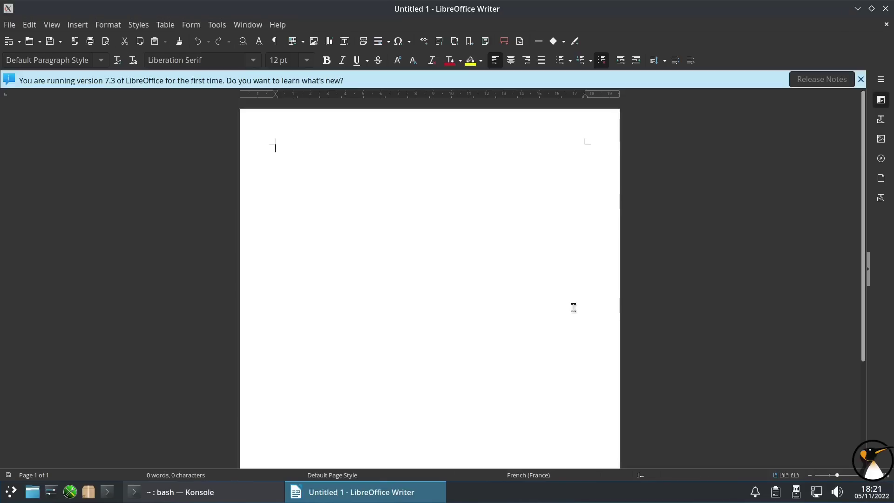
left_click(886, 9)
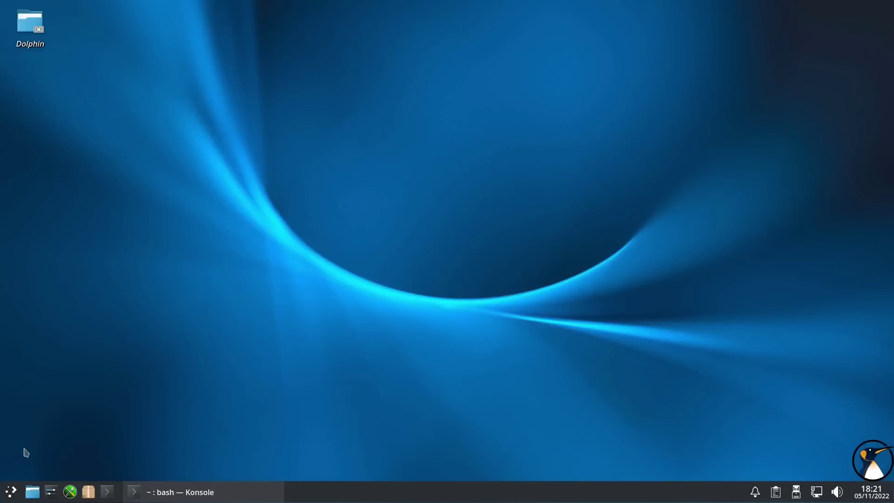
left_click(10, 492)
- Launch Gestionnaire de LibreOffice from the Software Center and authorise it with the admin password
mouse_move(48, 403)
scroll(48, 403, "down", 3)
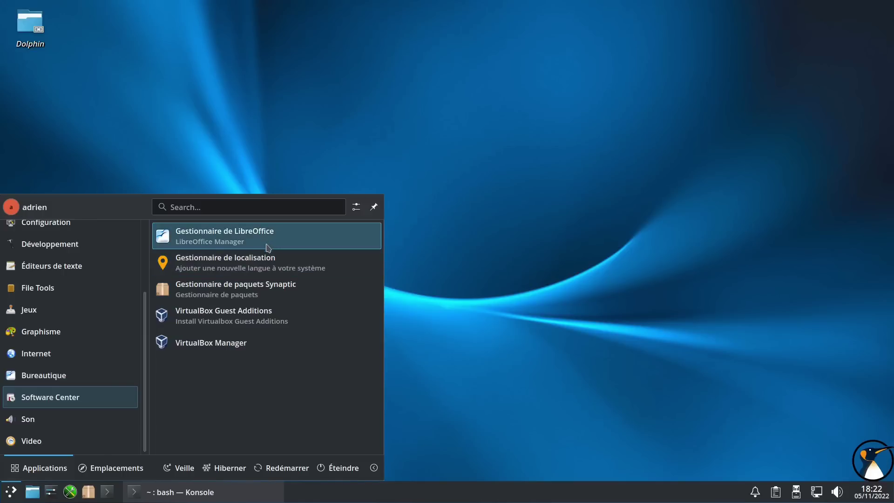
left_click(241, 242)
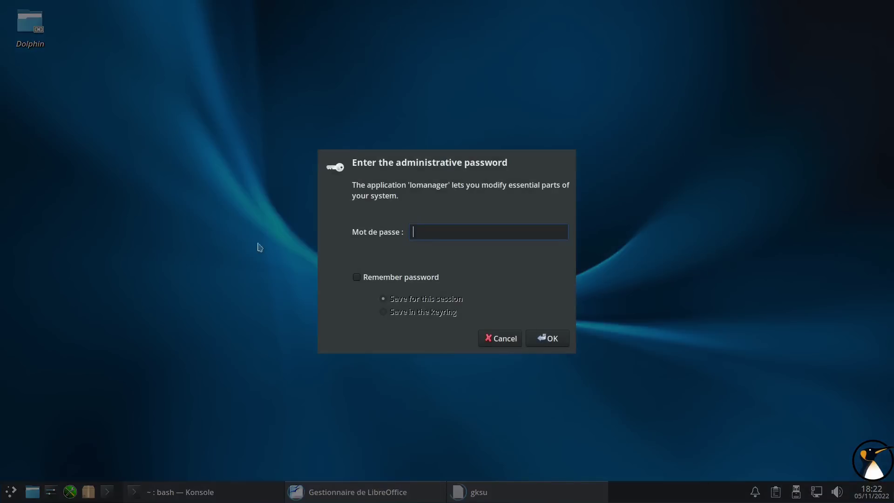
type("**")
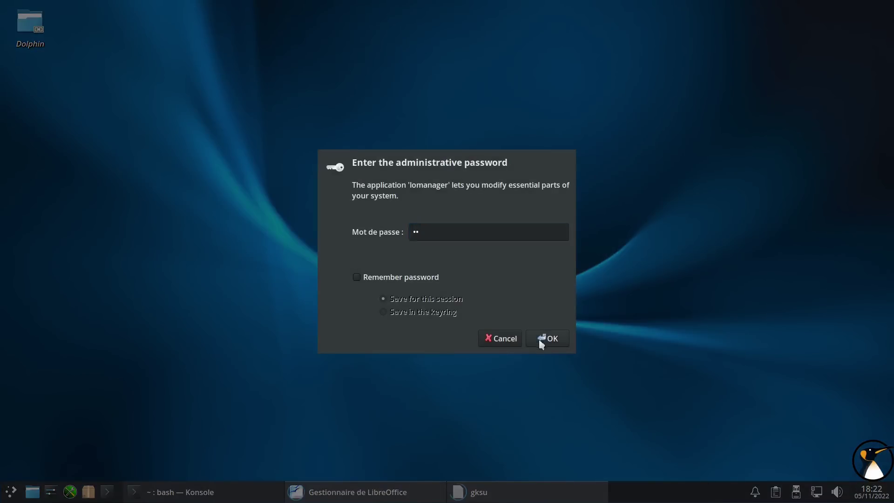
left_click(541, 339)
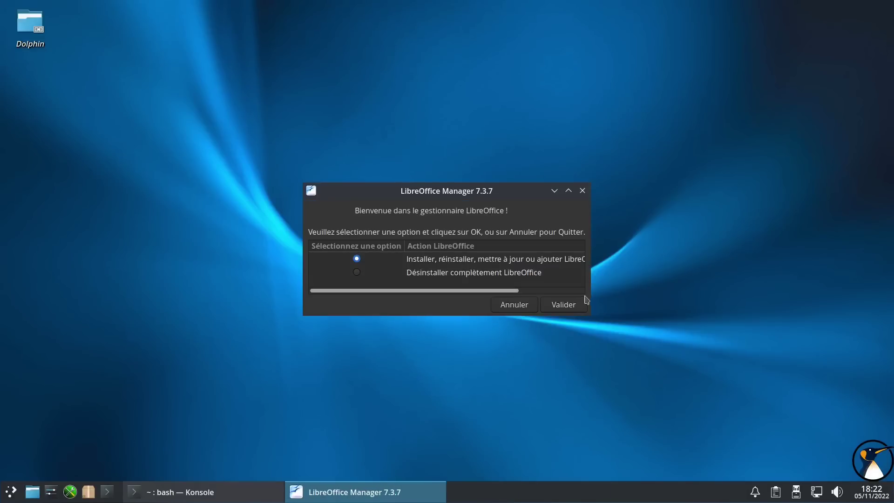
- Choose to reinstall LibreOffice in your language, replacing the expired version
left_click_drag(591, 317, 739, 345)
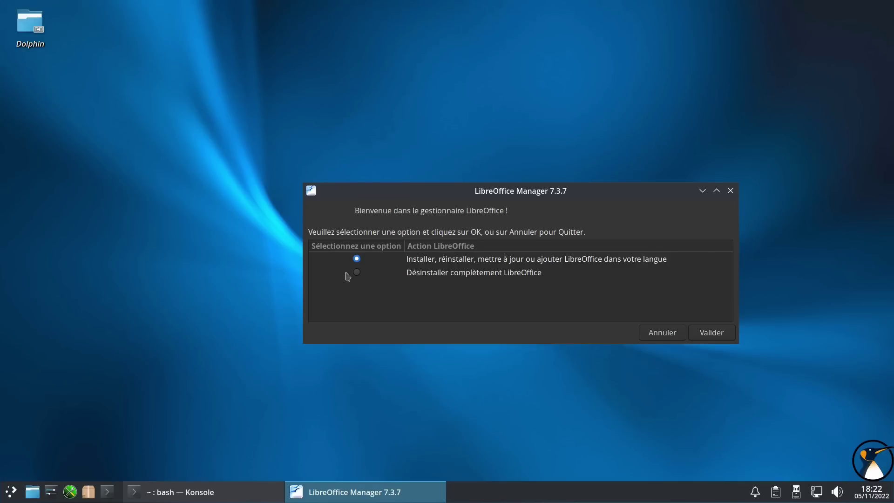
left_click(705, 337)
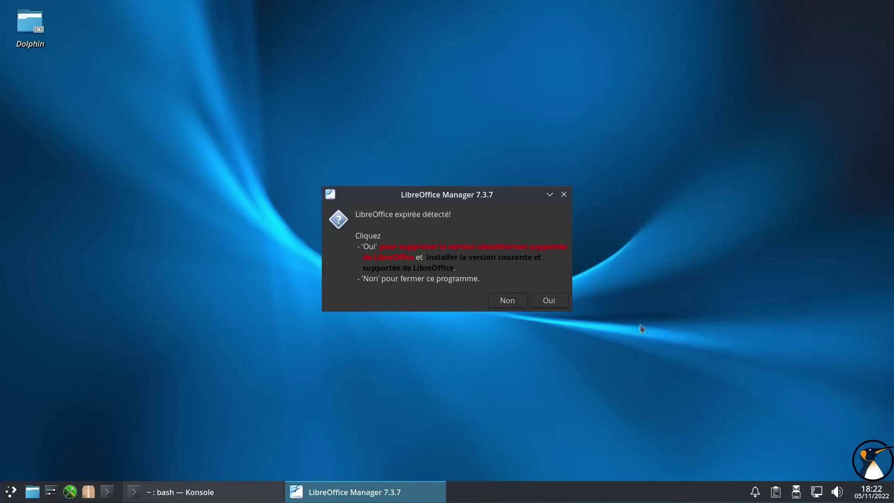
left_click(549, 301)
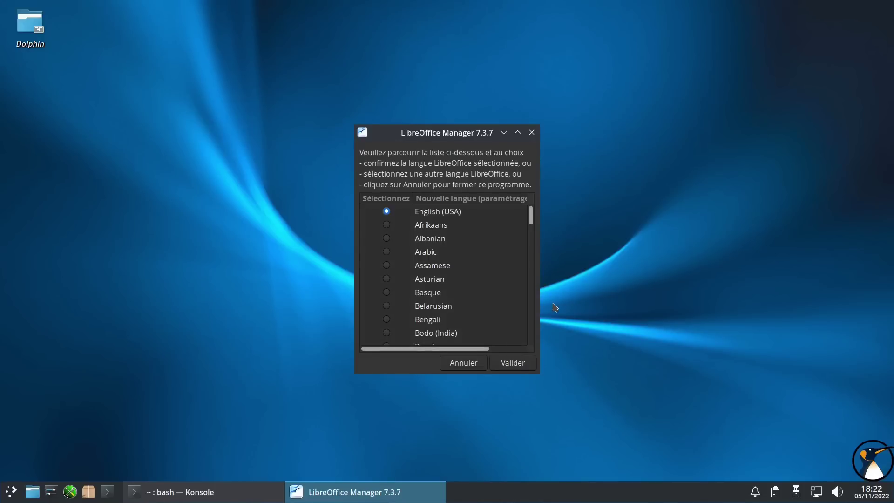
- Select French as the LibreOffice language and agree to delete the downloaded RPM packages
scroll(386, 294, "down", 1)
scroll(386, 297, "down", 6)
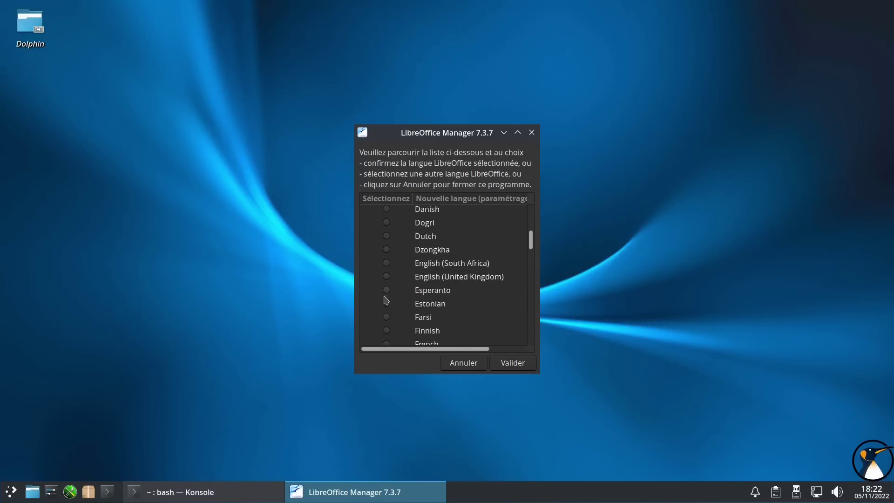
scroll(386, 301, "down", 1)
left_click(387, 324)
left_click(517, 367)
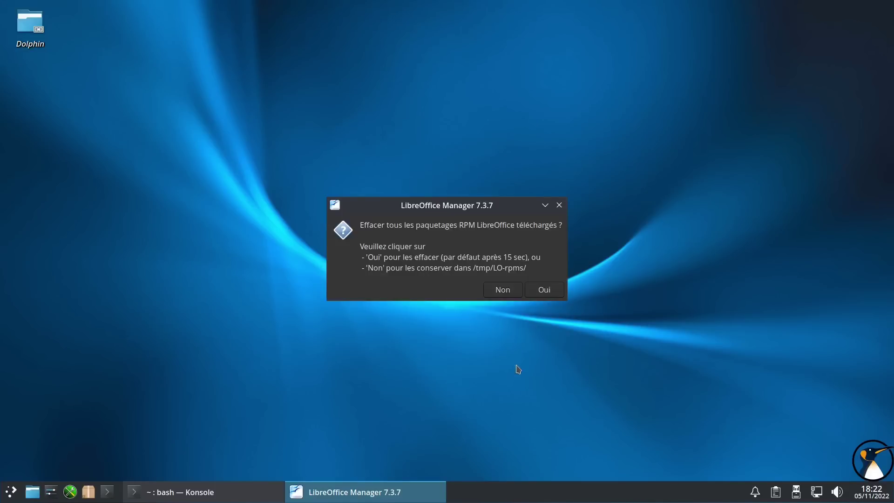
left_click(545, 291)
- Move the progress windows to the upper right and dismiss the dictionary availability notice
left_click_drag(450, 226, 658, 30)
left_click_drag(443, 212, 720, 59)
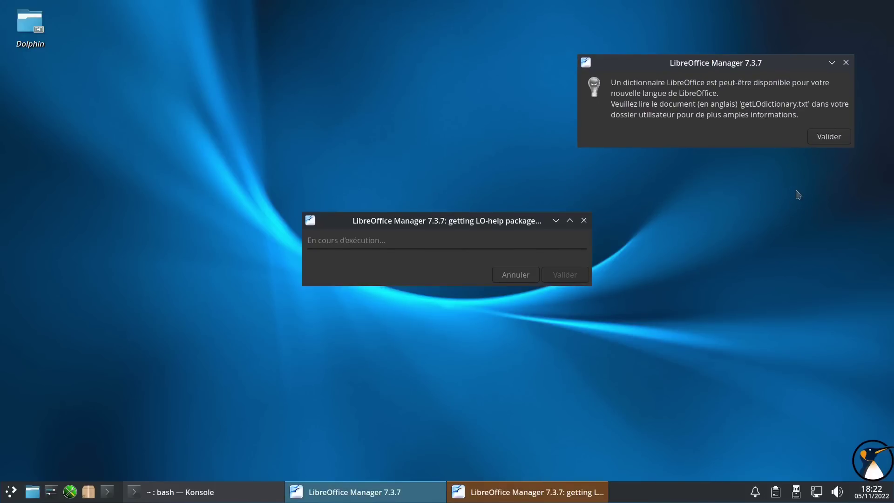
left_click(829, 138)
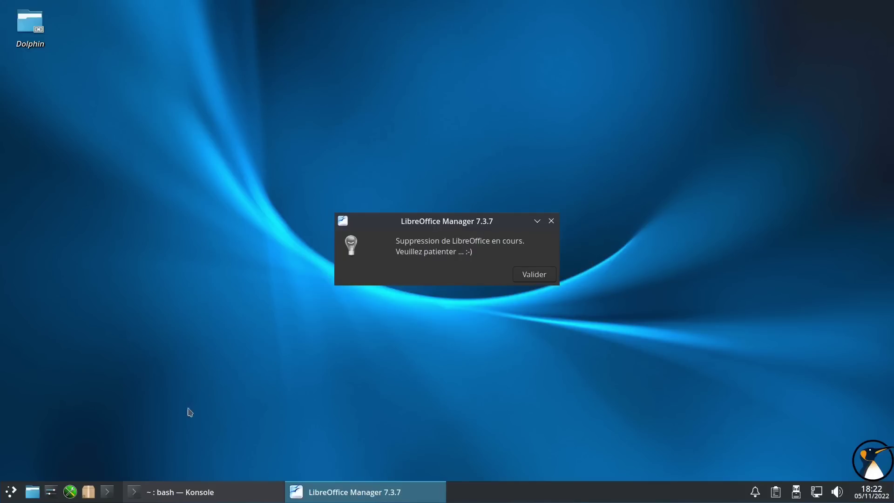
left_click(183, 493)
- List the installed Firefox packages with rpm -qa | grep firef
left_click_drag(361, 139, 242, 116)
type("rpm ")
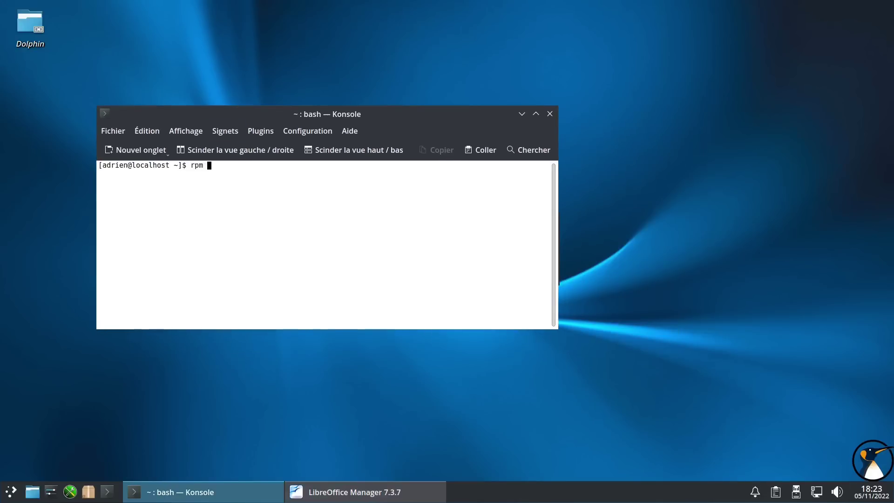
type("-qa | grep firef")
key("Return")
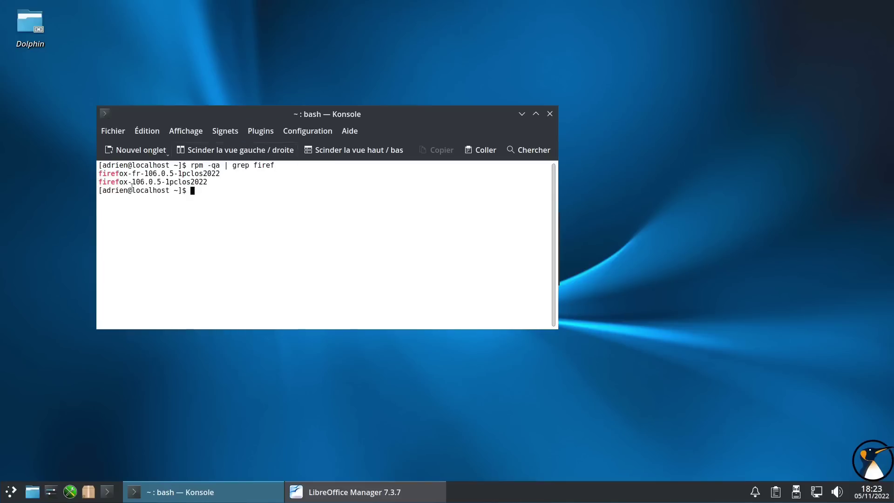
double_click(128, 172)
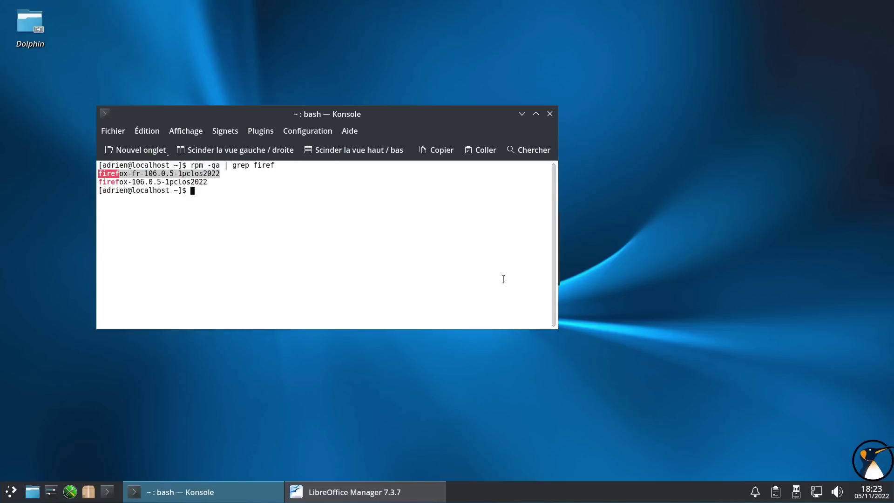
- Enlarge the terminal and its text, then run rpm -qi on firefox-106.0.5-1pclos2022
left_click_drag(558, 330, 704, 401)
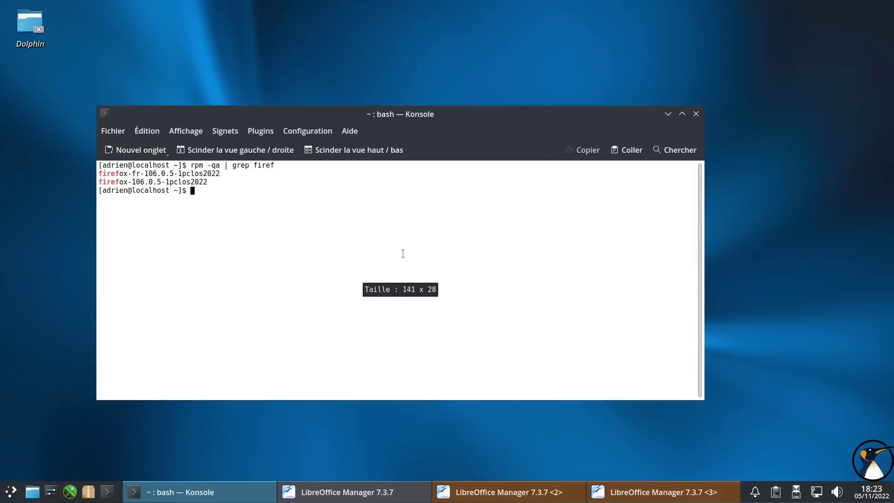
key("ctrl+plus")
key("ctrl+plus")
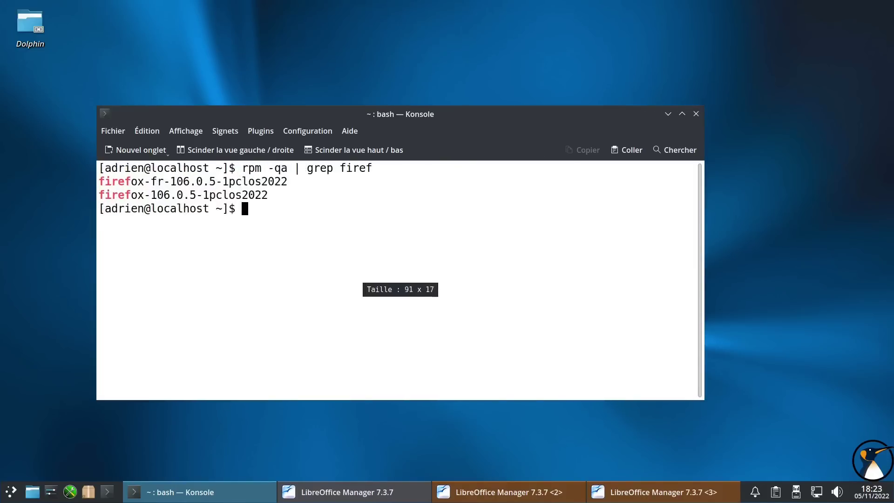
type("rpm ")
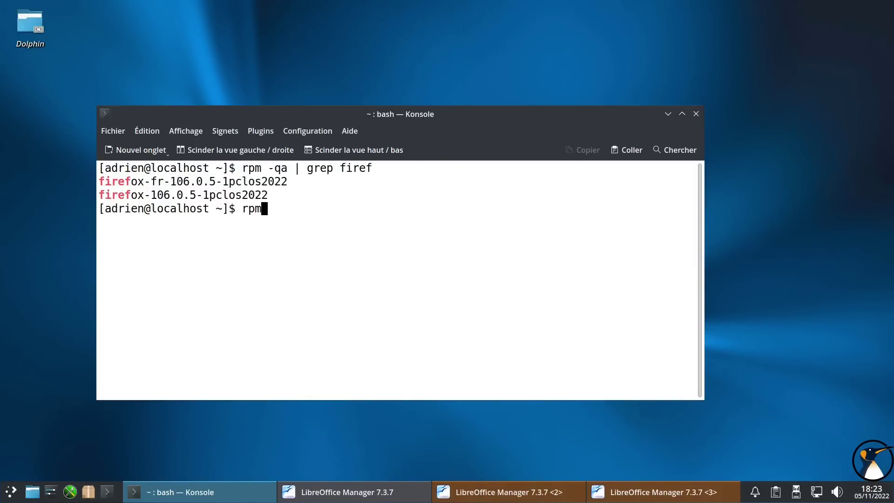
type("-qi")
double_click(149, 195)
middle_click(272, 194)
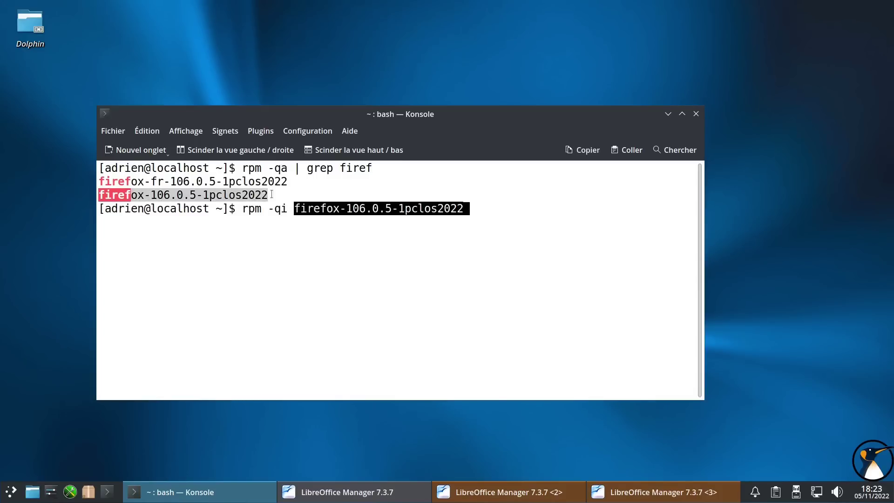
key("Return")
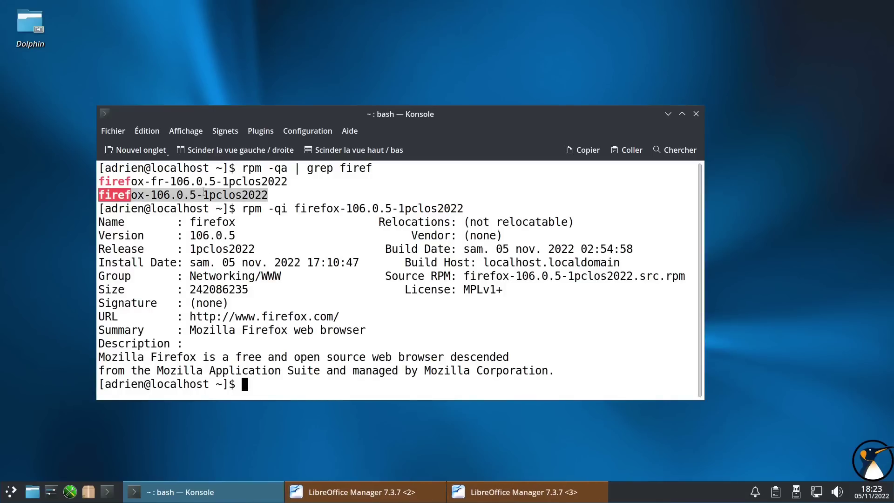
- Highlight the release 1pclos2022, signature line and build host localhost.localdomain in the output
left_click(238, 195)
left_click_drag(210, 196, 268, 205)
double_click(238, 251)
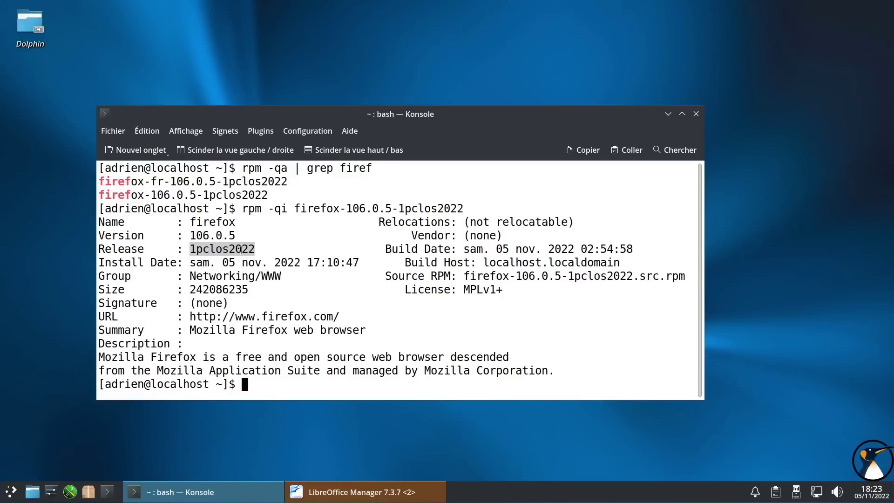
double_click(251, 249)
left_click_drag(406, 261, 621, 259)
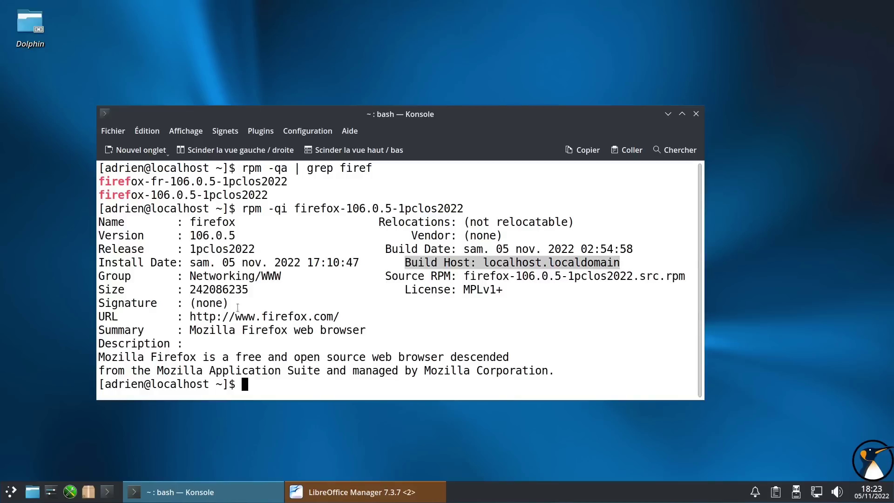
triple_click(192, 303)
left_click_drag(483, 263, 626, 264)
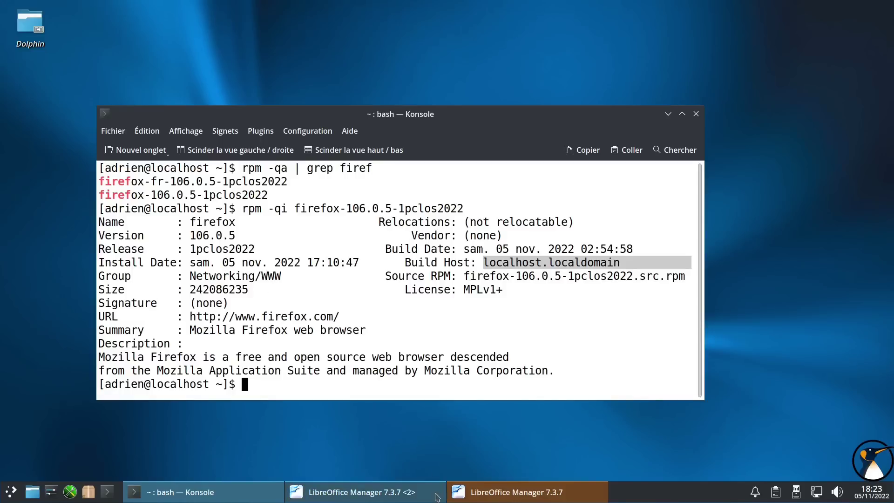
- Close the LibreOffice Manager completion notice
left_click(528, 494)
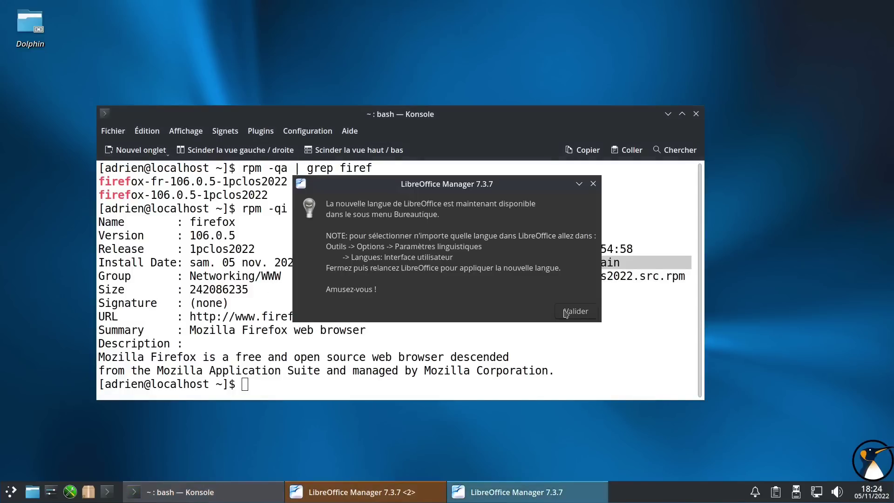
left_click(566, 312)
left_click(354, 317)
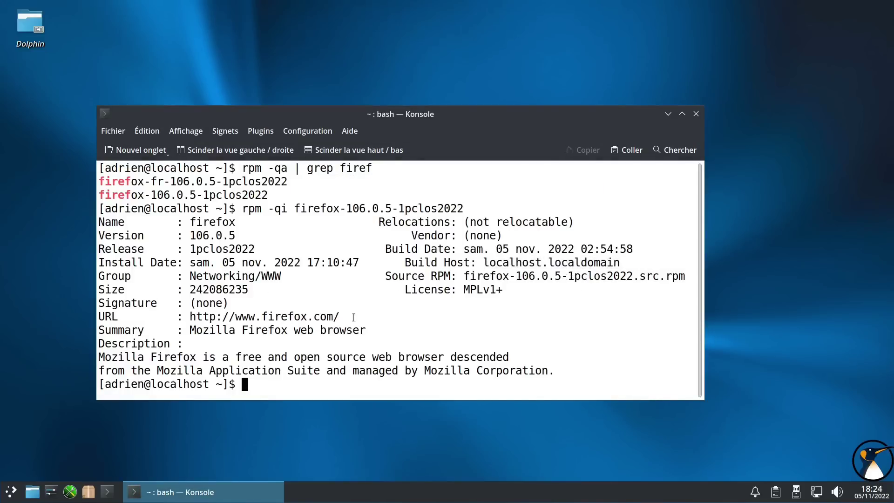
- Edit the earlier search command to run rpm -qa | grep libreoffice
key("Up")
key("BackSpace")
key("BackSpace")
key("BackSpace")
key("Up")
key("BackSpace")
key("BackSpace")
key("BackSpace")
key("BackSpace")
key("BackSpace")
type("libreoffice")
key("Return")
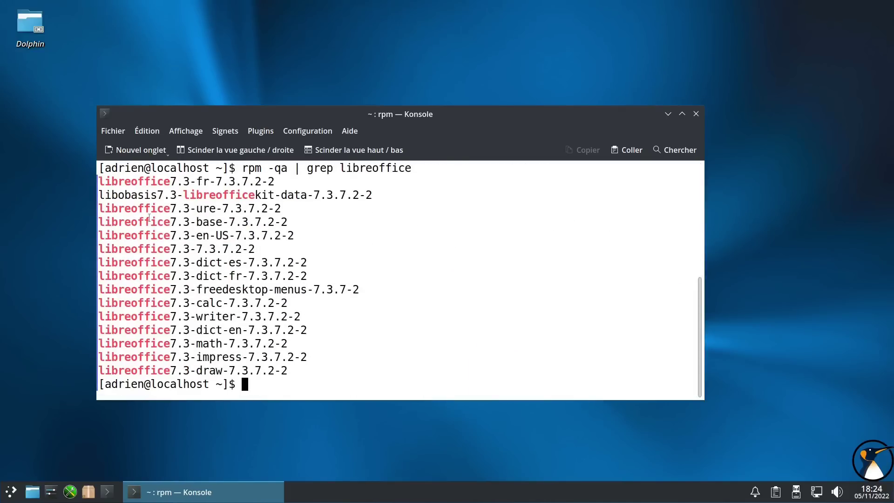
- Run rpm -qi on the libreoffice7.3-writer package and highlight its Packager line
key("Up")
key("Up")
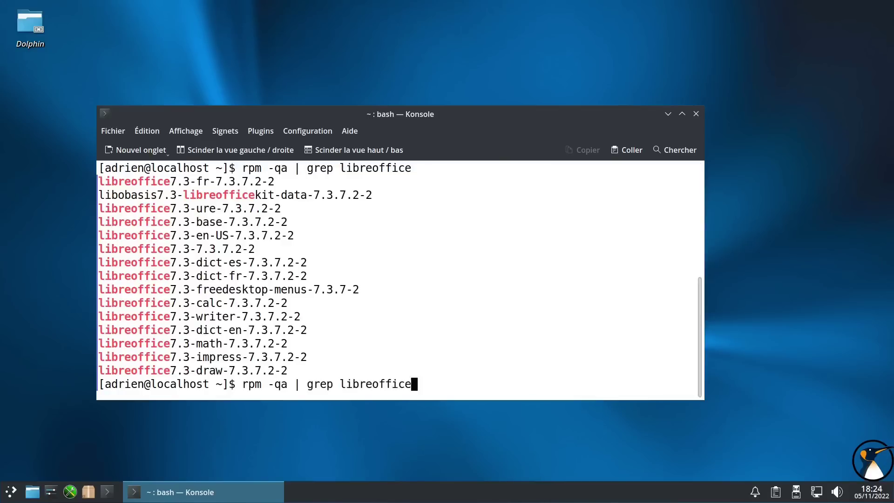
key("BackSpace")
key("BackSpace")
key("BackSpace")
key("BackSpace")
key("BackSpace")
key("BackSpace")
key("BackSpace")
key("BackSpace")
key("BackSpace")
key("BackSpace")
key("BackSpace")
key("BackSpace")
key("BackSpace")
key("BackSpace")
key("BackSpace")
key("BackSpace")
key("BackSpace")
key("BackSpace")
key("BackSpace")
key("BackSpace")
key("BackSpace")
key("BackSpace")
key("BackSpace")
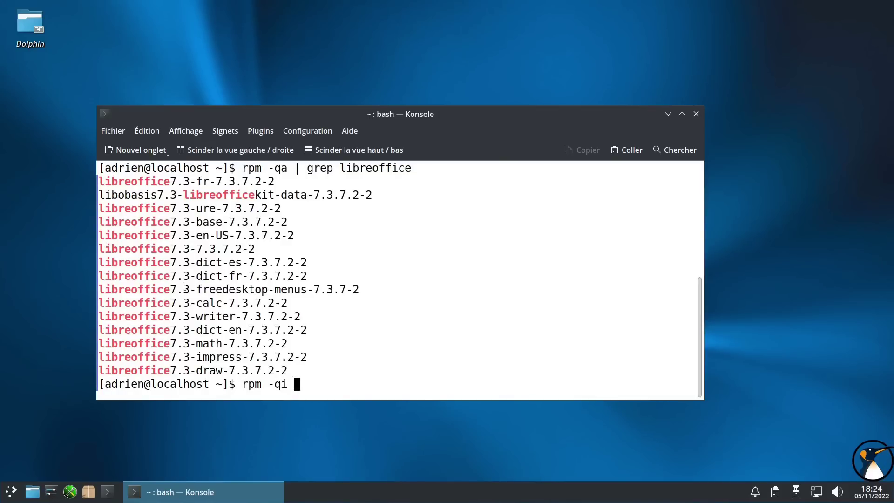
double_click(176, 318)
middle_click(176, 319)
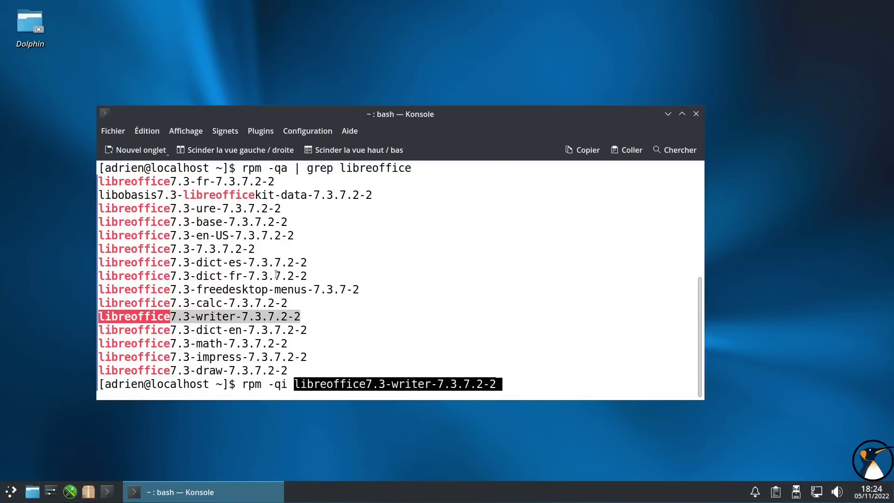
key("Return")
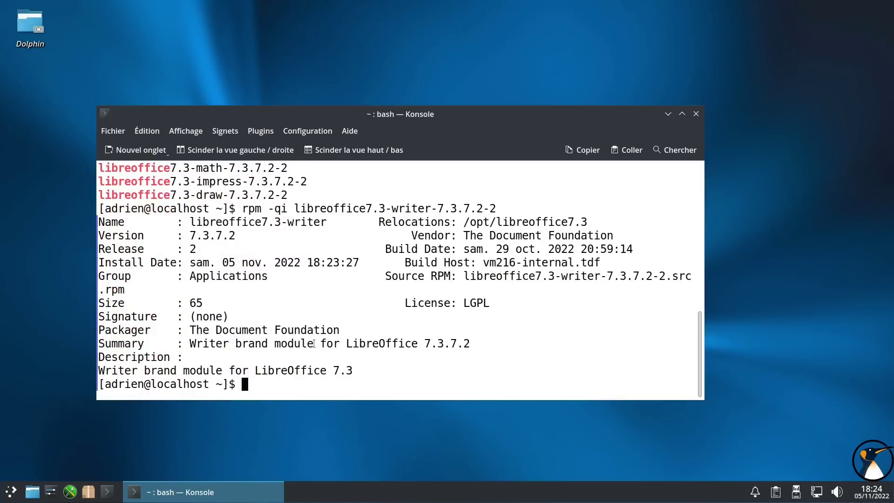
left_click_drag(99, 331, 338, 327)
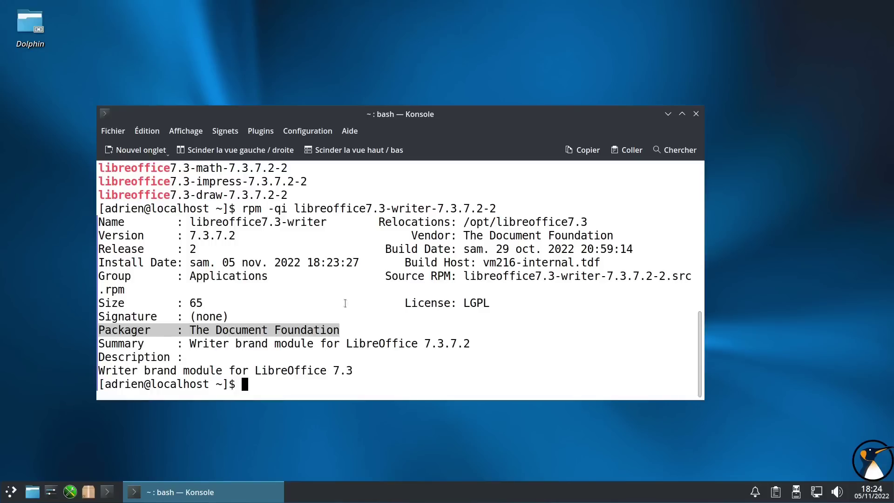
- Minimize Konsole and open the Application Launcher from the panel
left_click(223, 491)
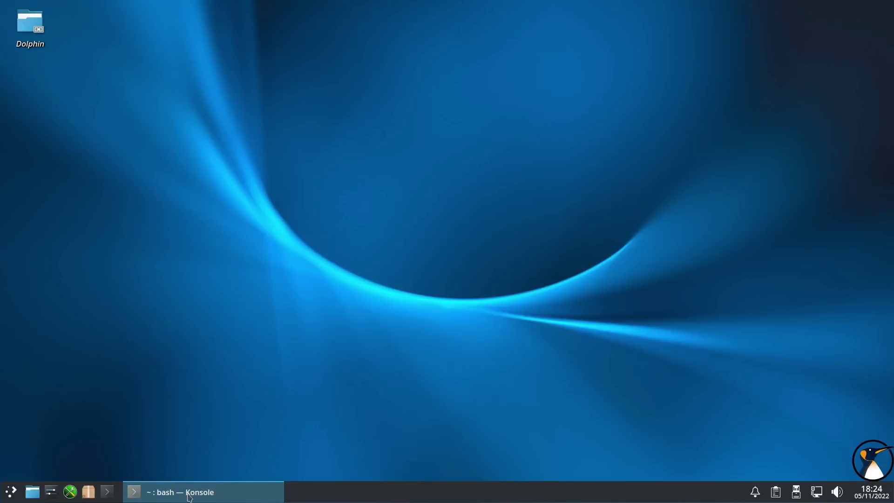
left_click(9, 493)
- Launch VirtualBox Manager with the admin password and decline the Oracle VirtualBox installation (Non)
scroll(43, 420, "down", 2)
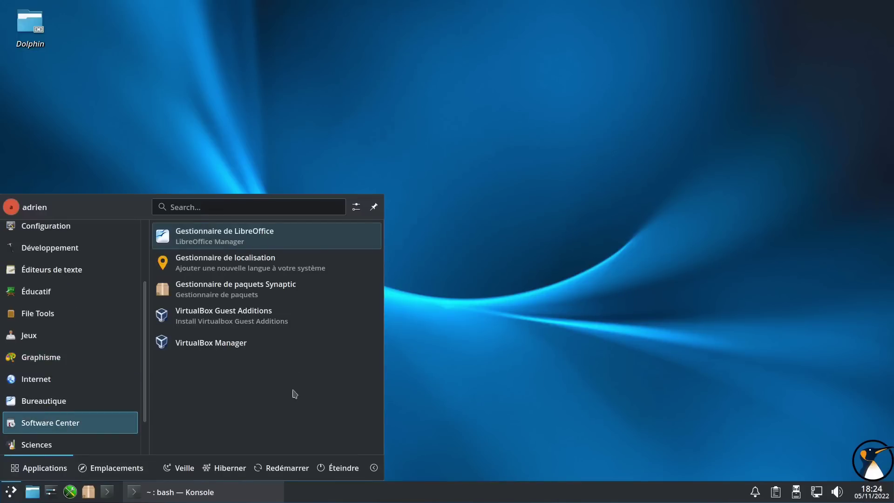
left_click(191, 343)
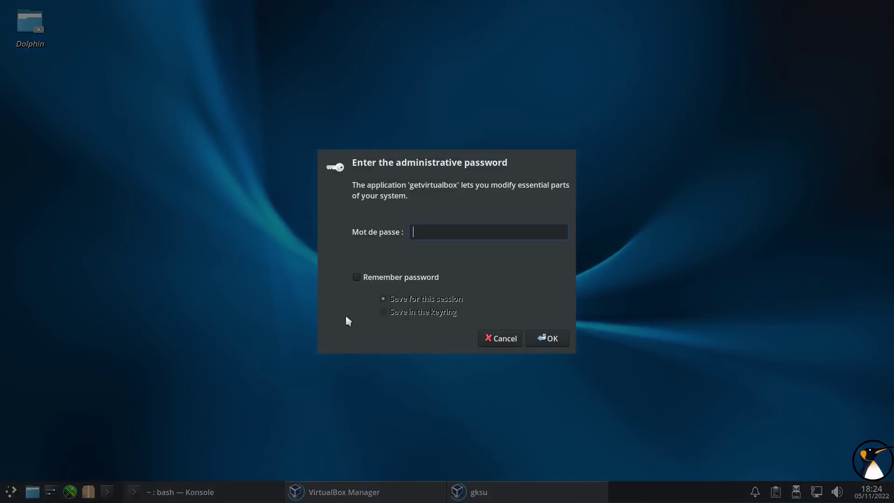
type("••")
key("Return")
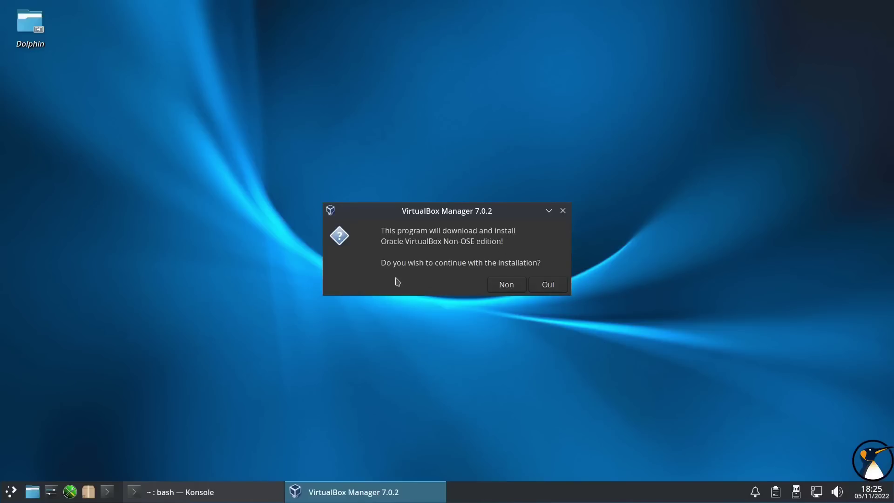
left_click(507, 285)
- Browse the application launcher, close it, and start Synaptic from the taskbar
left_click(11, 492)
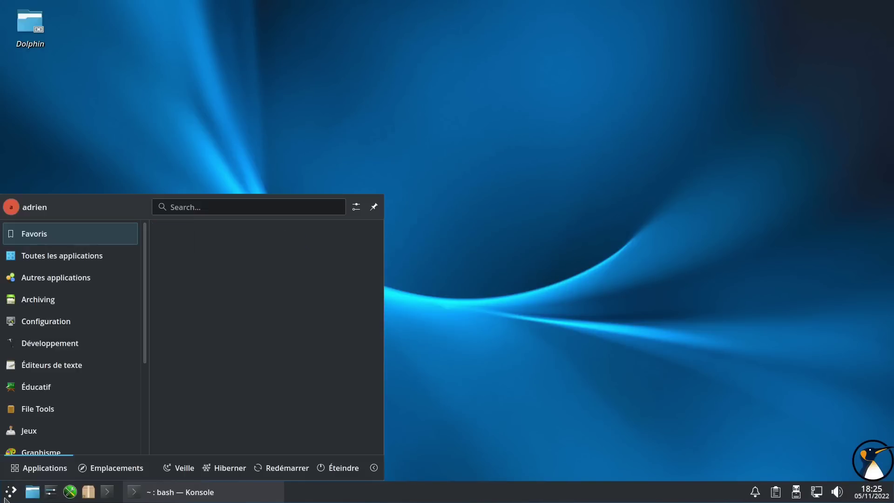
mouse_move(55, 441)
scroll(55, 441, "down", 5)
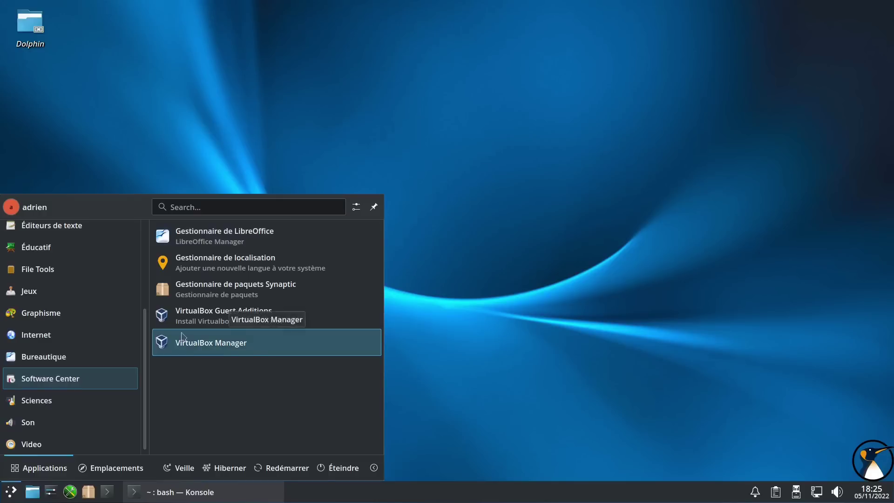
mouse_move(60, 416)
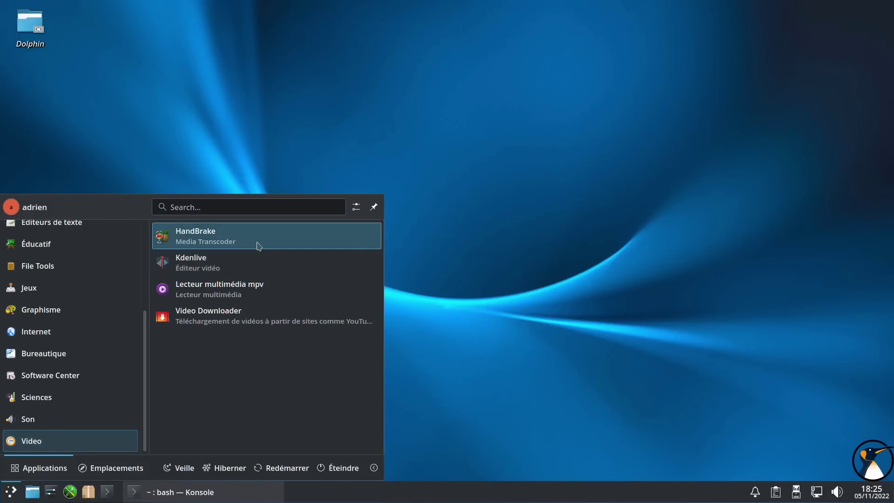
left_click(508, 248)
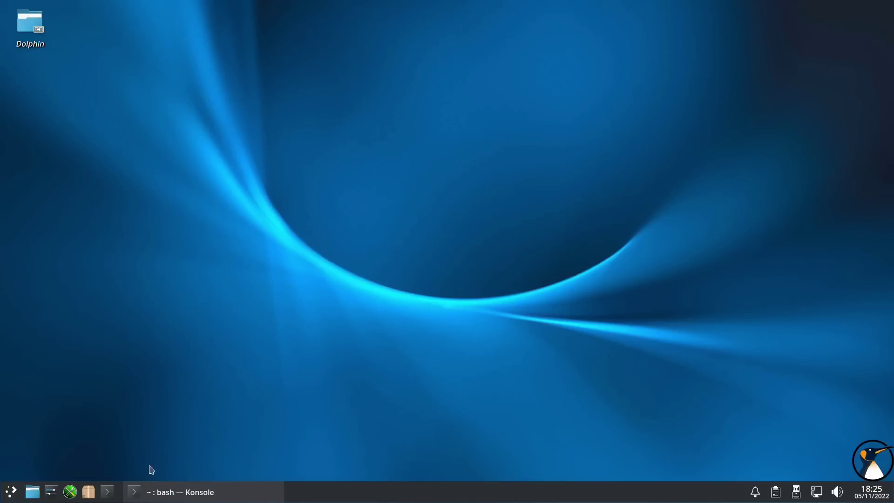
left_click(89, 493)
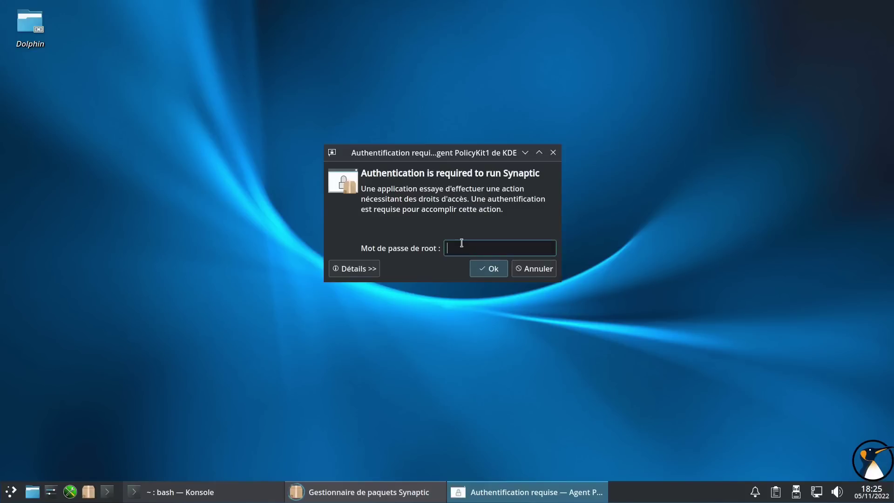
- Authenticate as root and search Synaptic for virtualbox packages
key("Return")
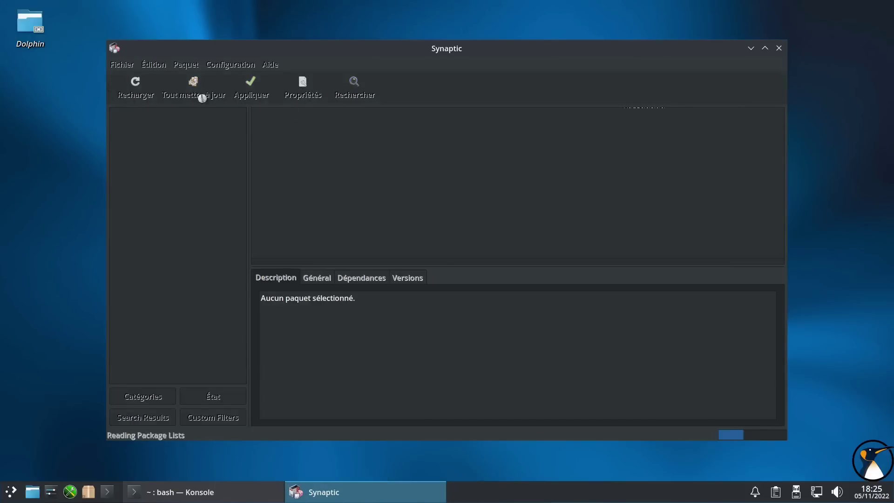
left_click(355, 89)
type("virtualbox")
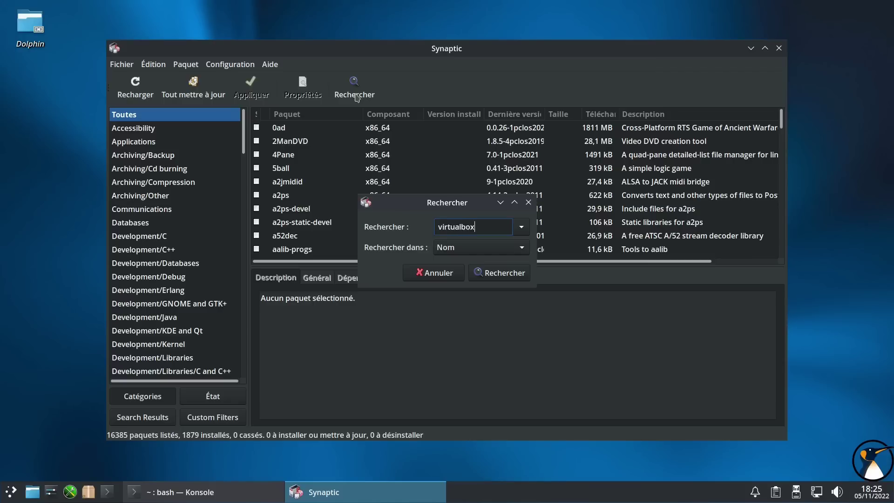
key("Return")
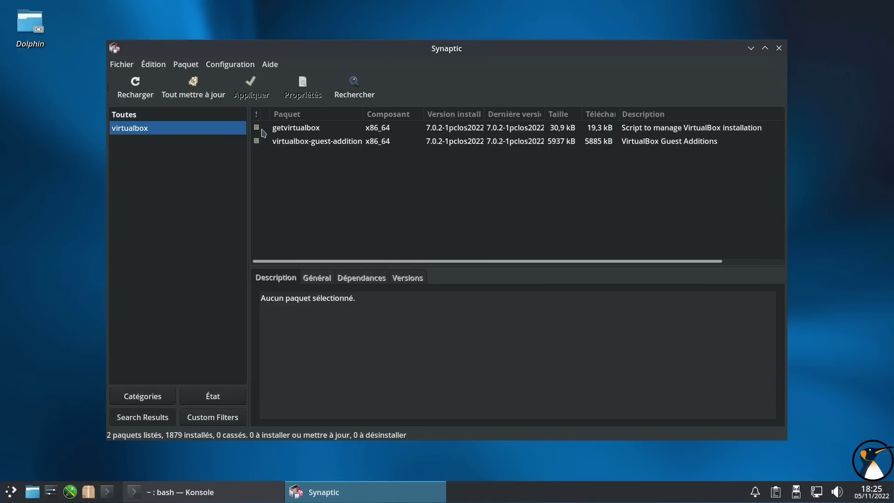
- Mark getvirtualbox and VirtualBox Guest Additions for complete removal
left_click(290, 131)
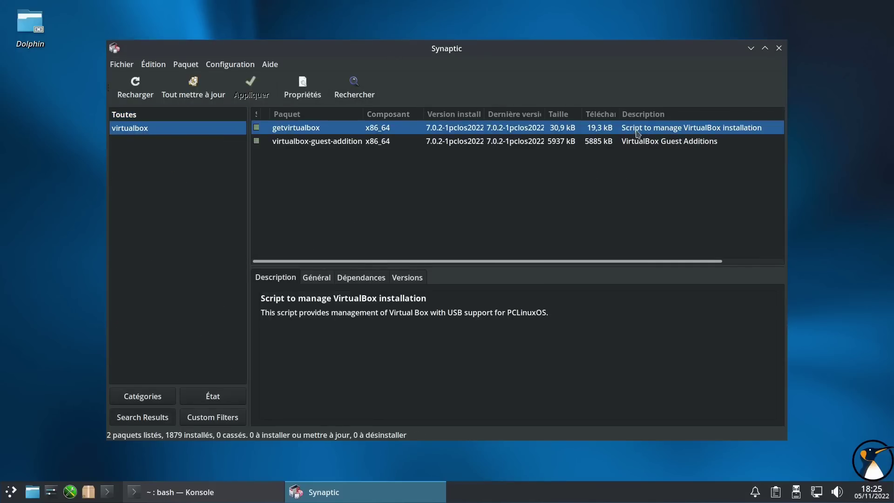
right_click(299, 129)
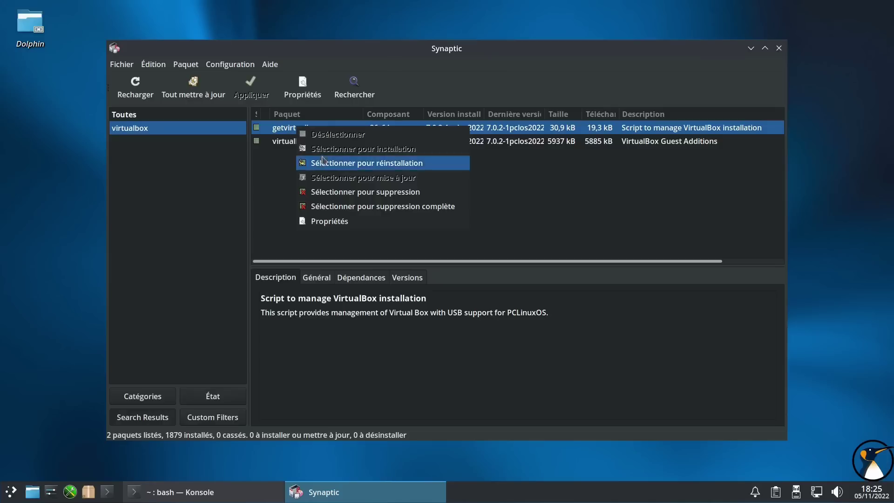
left_click(333, 206)
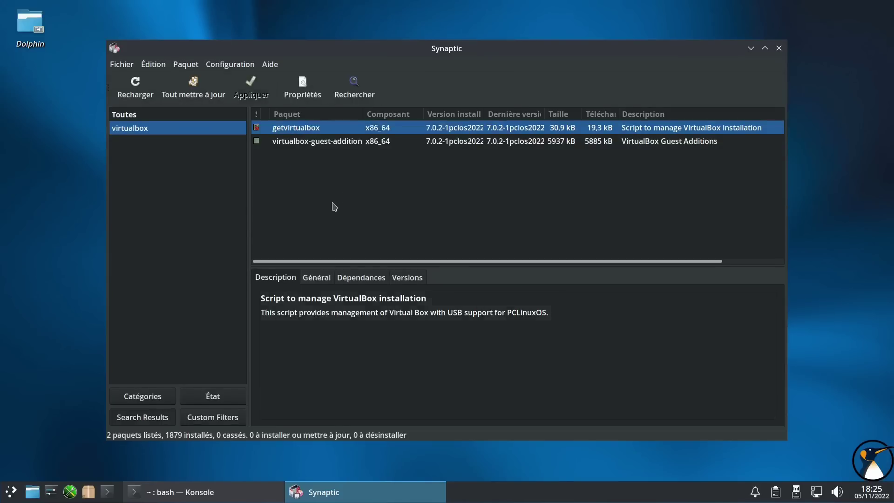
left_click(354, 146)
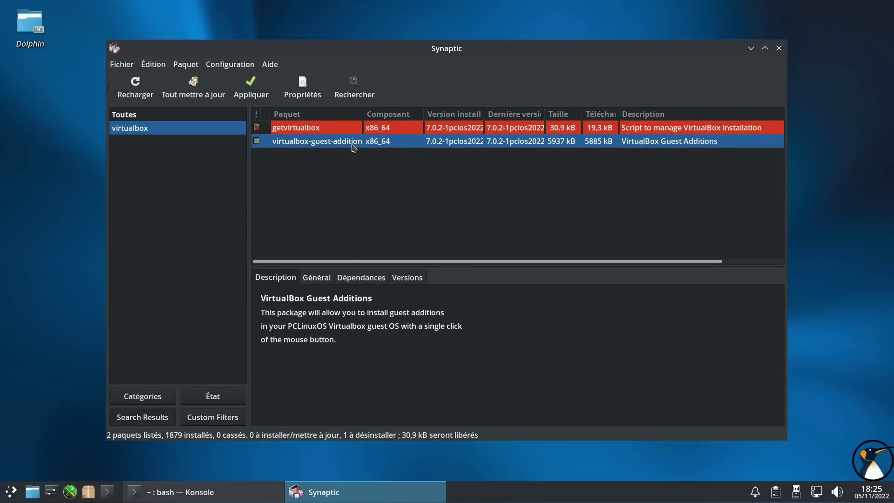
right_click(353, 147)
left_click(394, 225)
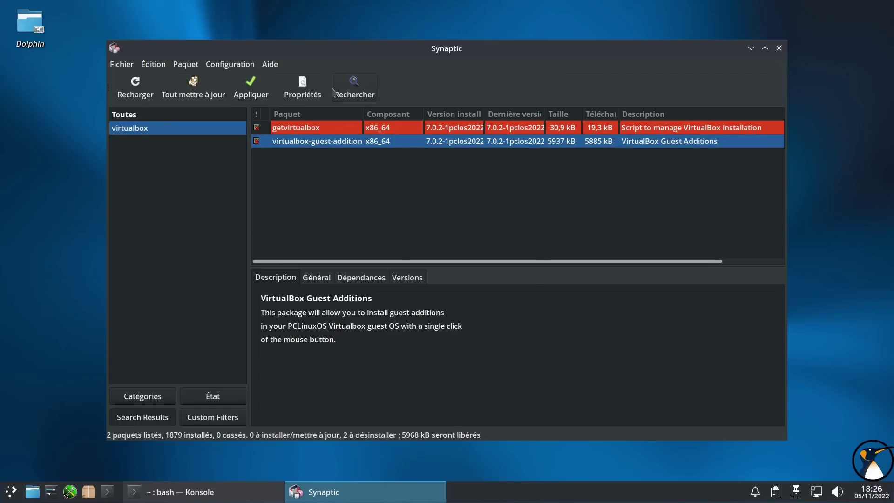
- Run further package searches for 'get' and 'libreoff'
left_click(355, 88)
type("getl")
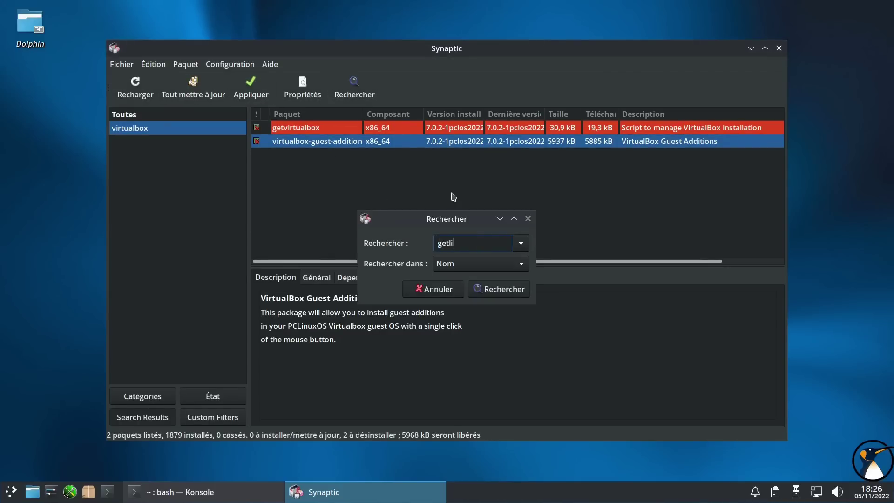
key("Return")
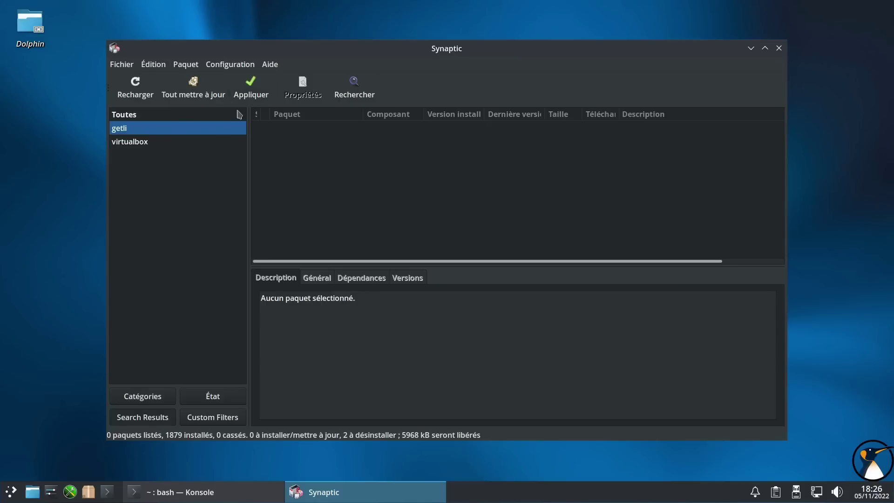
left_click(367, 96)
type("libreoff")
key("Return")
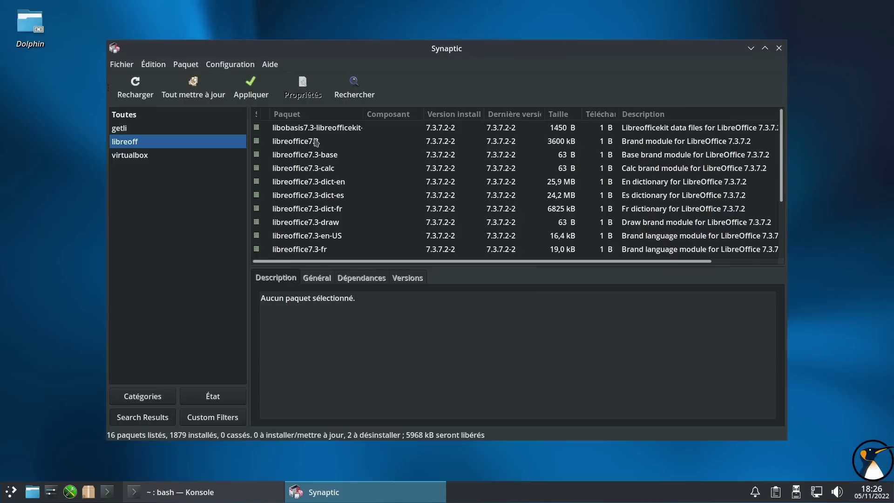
- Browse the LibreOffice packages, then apply the pending removals and confirm
left_click(329, 154)
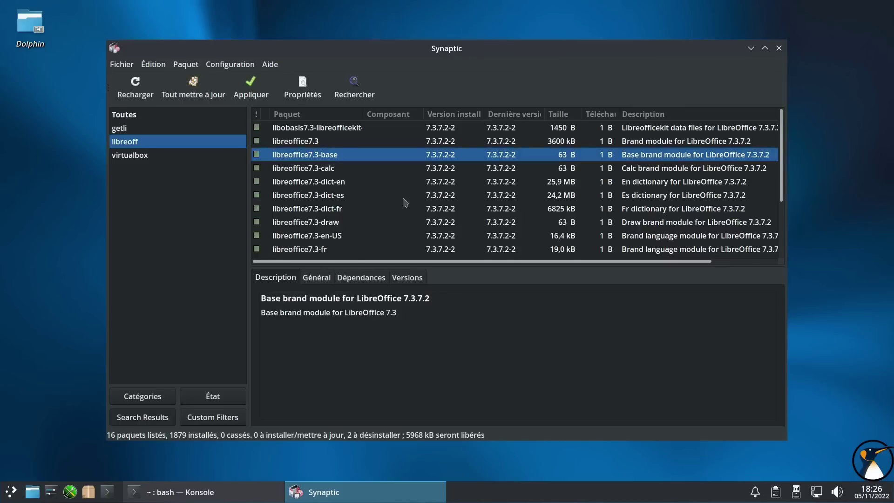
scroll(405, 202, "down", 3)
scroll(265, 206, "down", 1)
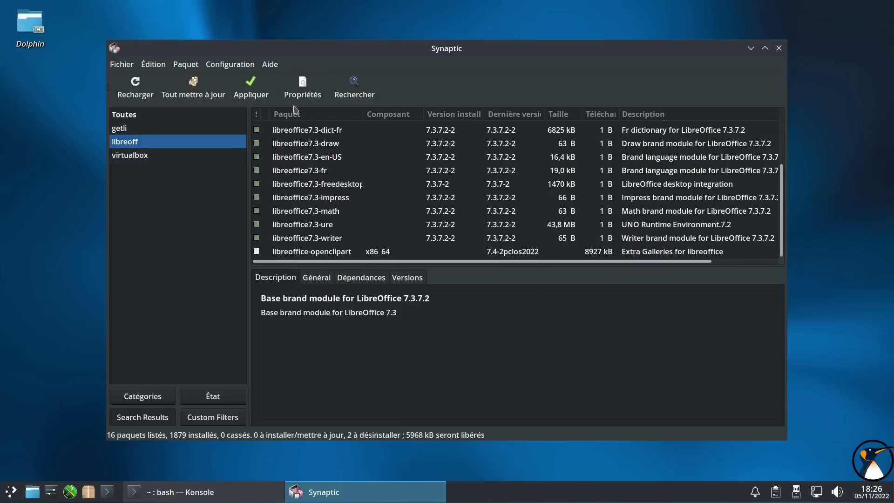
left_click(250, 88)
left_click(554, 366)
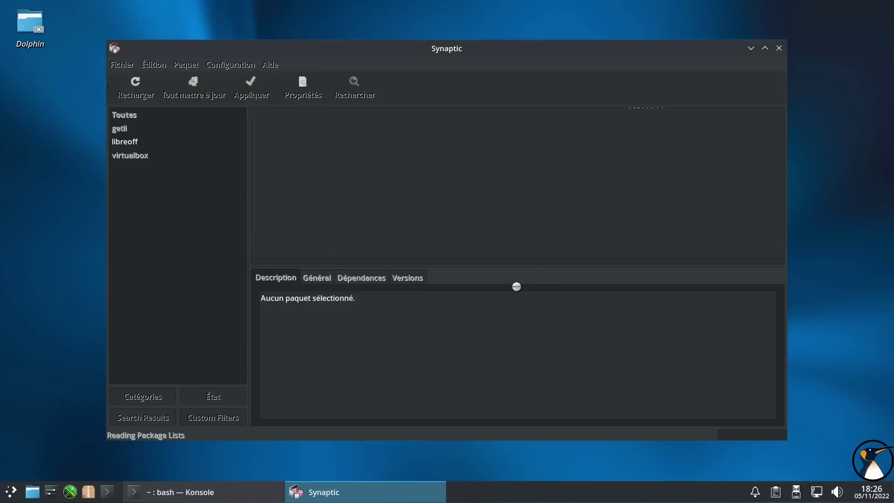
- Clear Konsole and run uname -a, confirming kernel 5.18.11-pclos1, then return to Synaptic
left_click(224, 492)
left_click(352, 264)
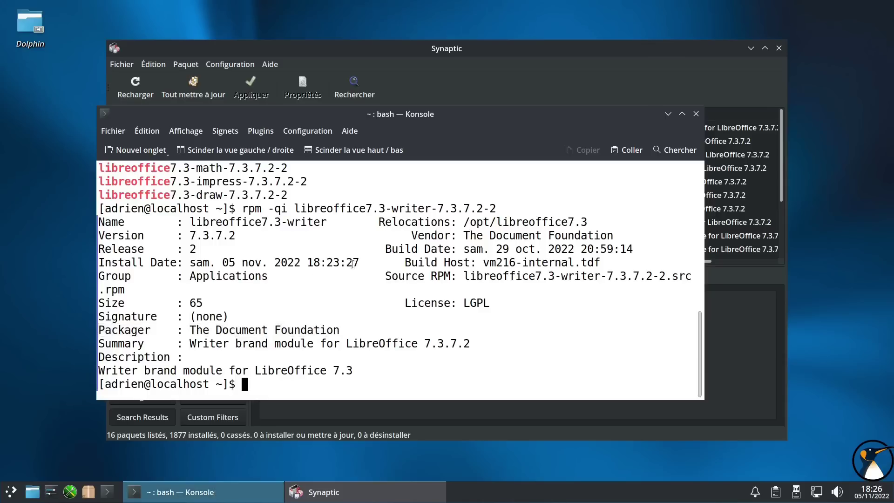
key("ctrl+l")
type("uname -a")
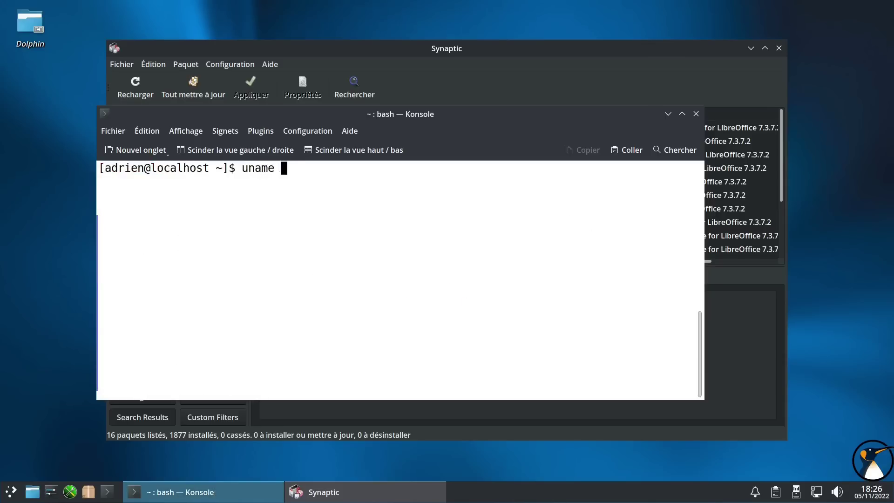
key("Return")
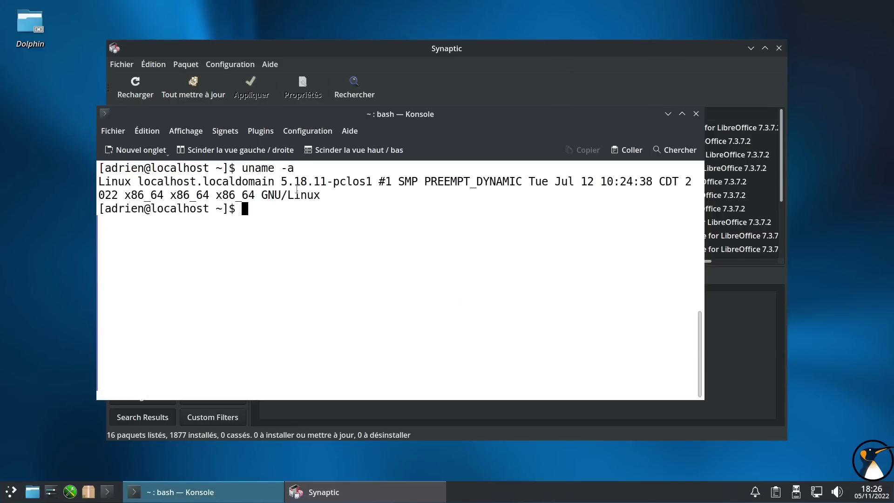
double_click(299, 180)
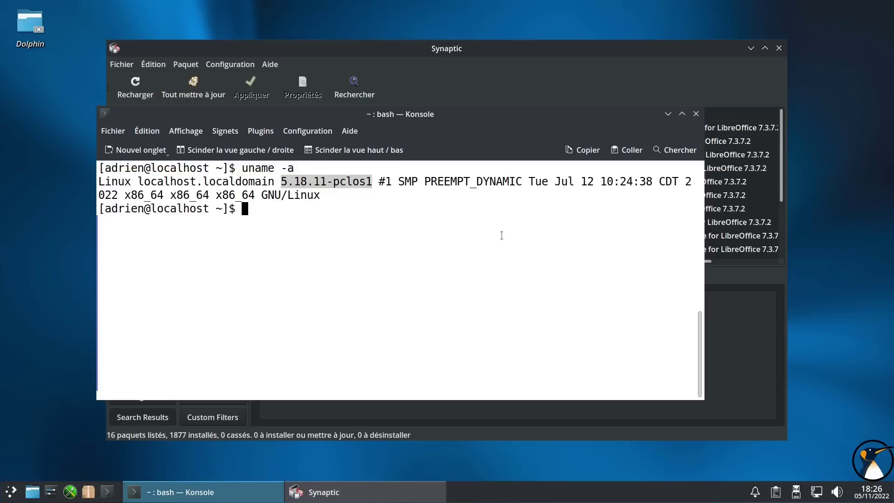
left_click(502, 235)
type("rpm")
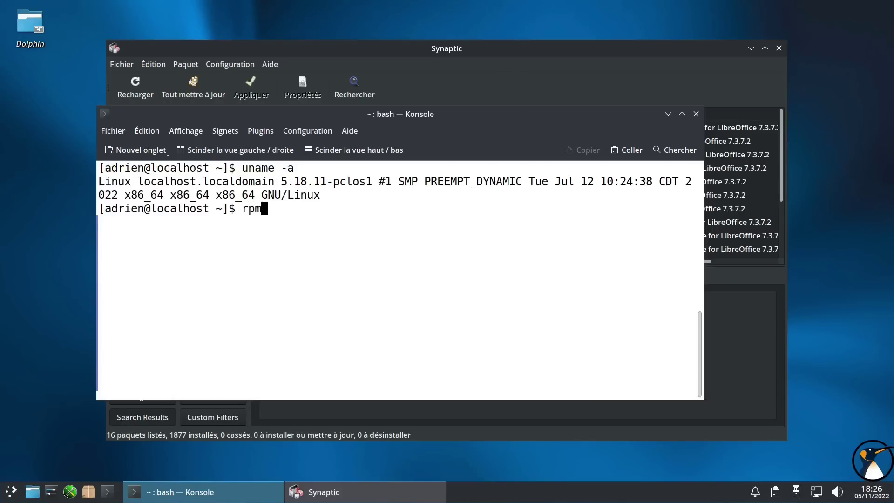
type(" -qa |")
left_click(668, 114)
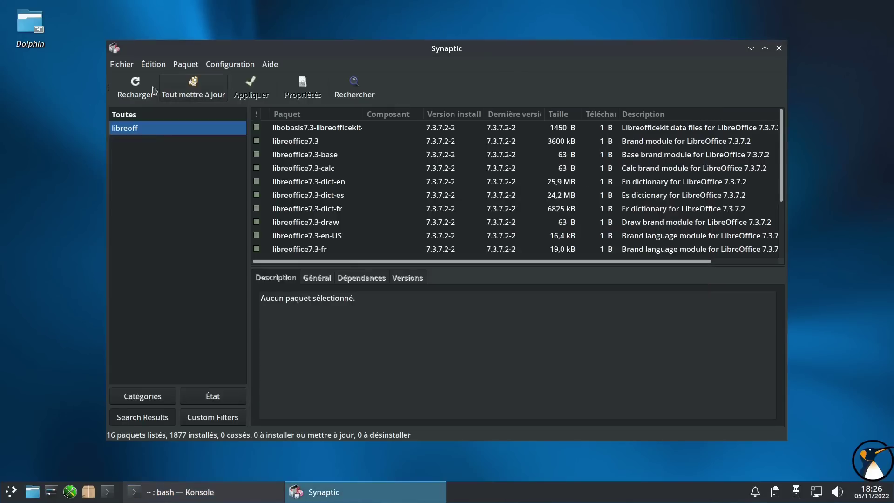
- Search kernel packages, inspect kernel-5.18.11-pclos1, reload, and mark all available upgrades
left_click(346, 89)
type("ke")
key("Return")
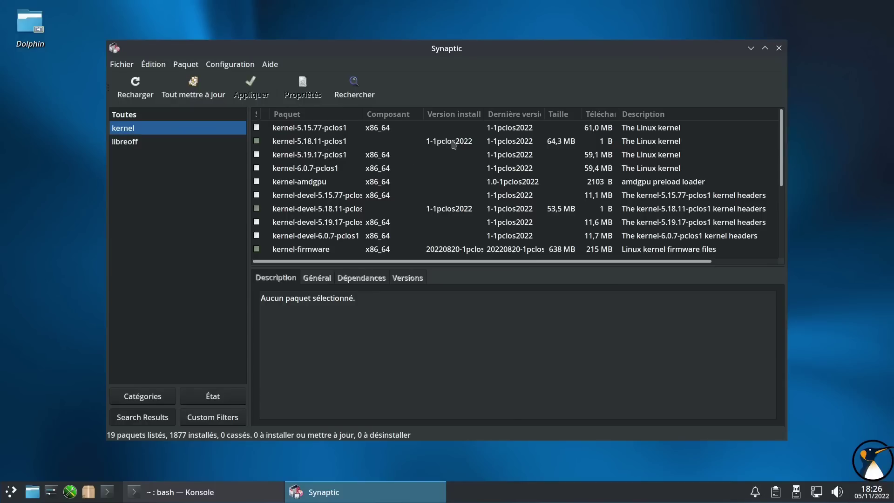
left_click(454, 145)
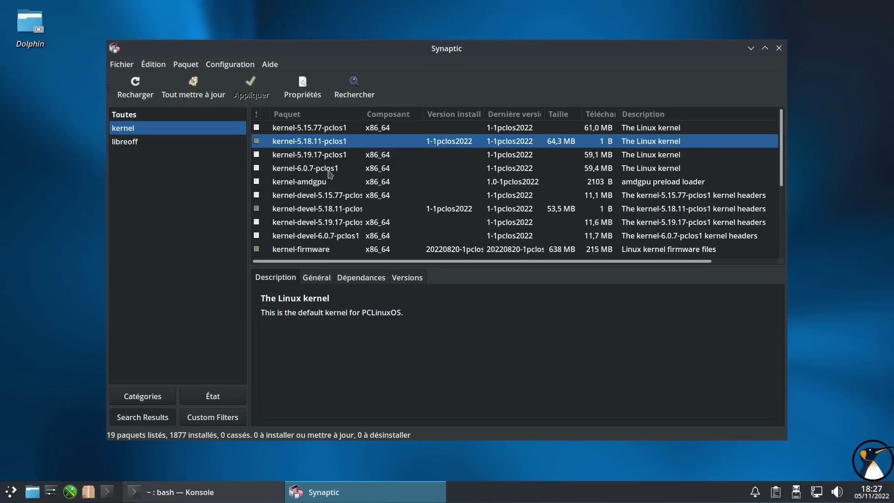
left_click(140, 91)
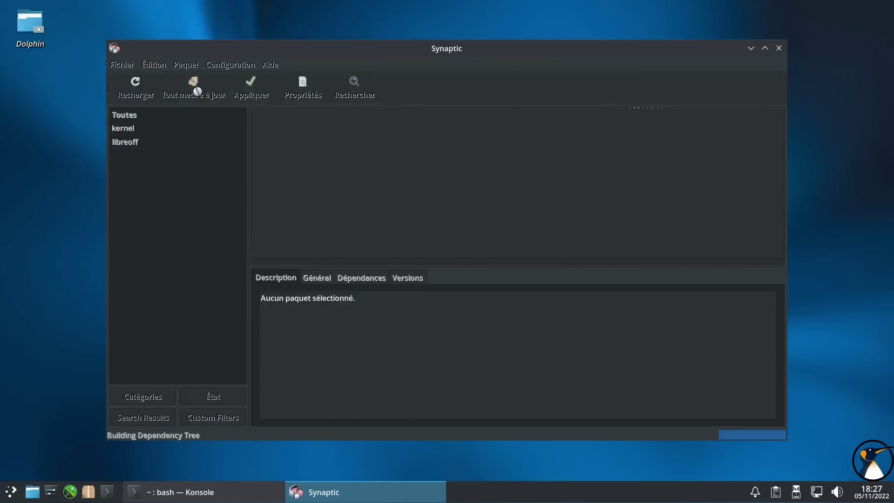
left_click(198, 93)
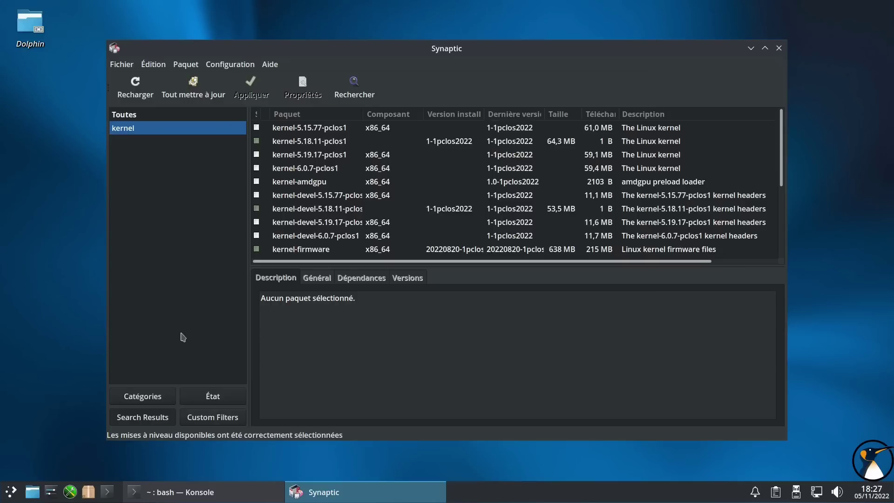
left_click(9, 492)
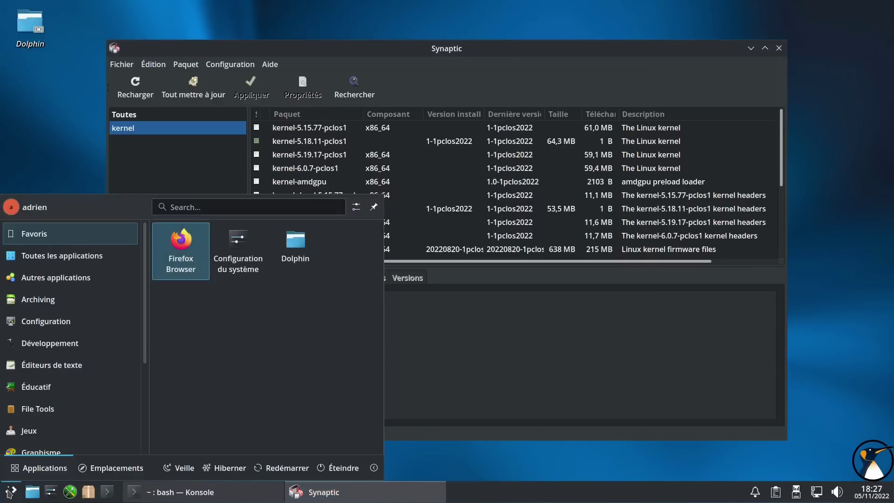
type("kern")
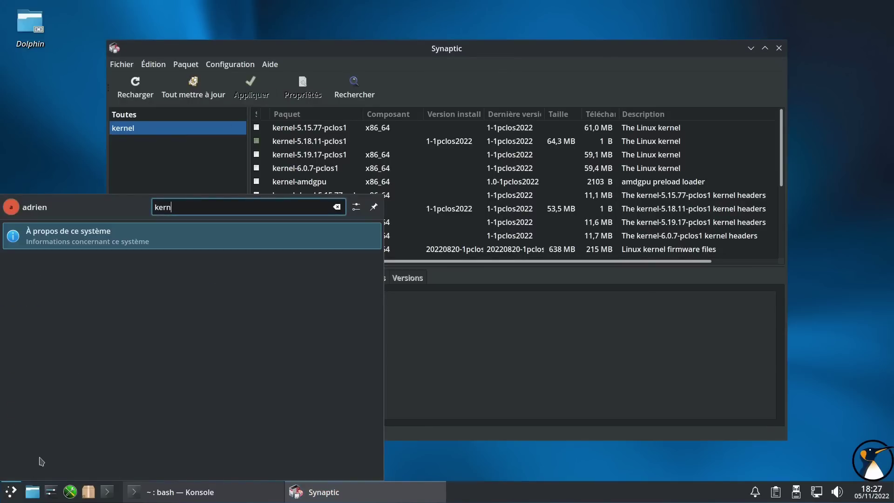
left_click(114, 245)
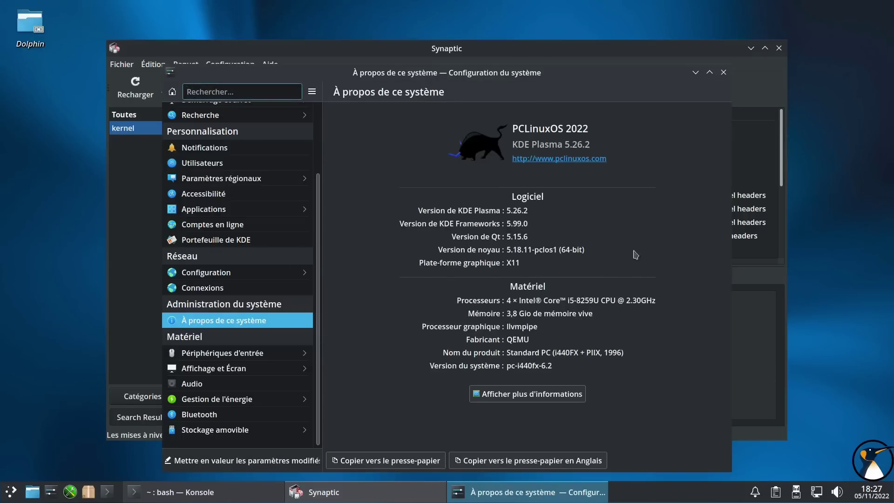
left_click(724, 72)
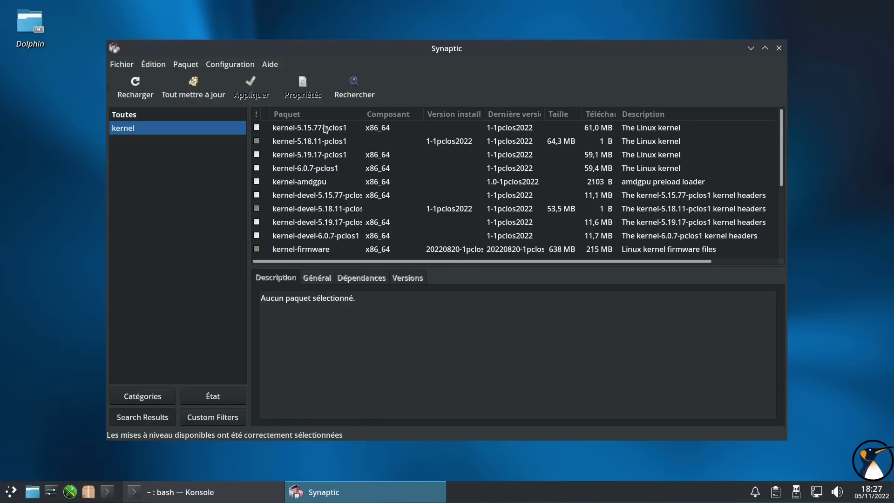
- Read the descriptions of kernels 5.15.77, 5.18.11, 5.19.17, 6.0.7 and kernel-amdgpu
left_click(325, 129)
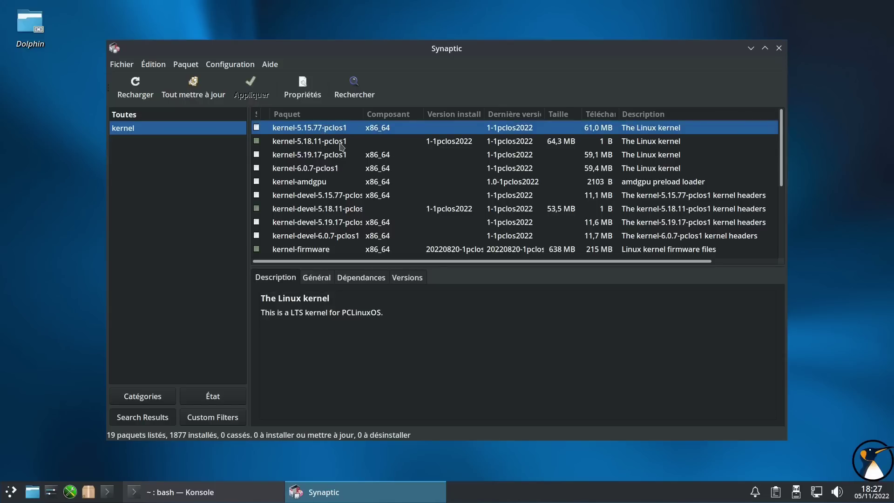
left_click(342, 146)
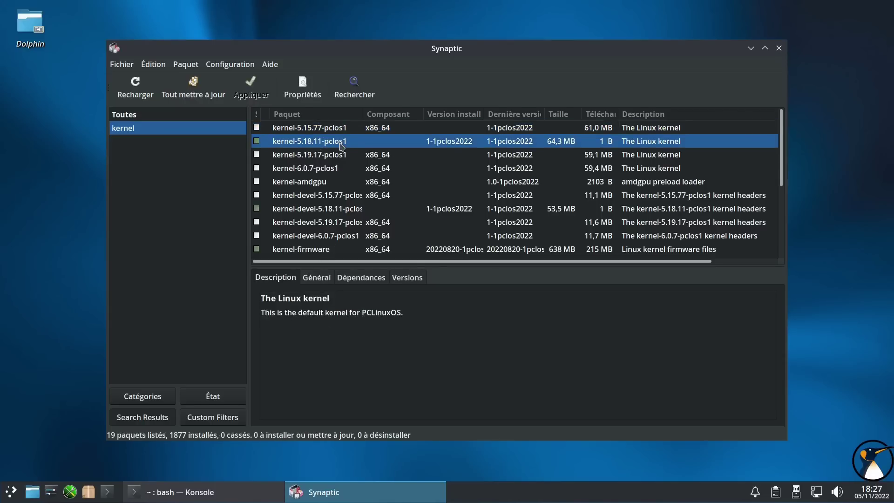
left_click(334, 158)
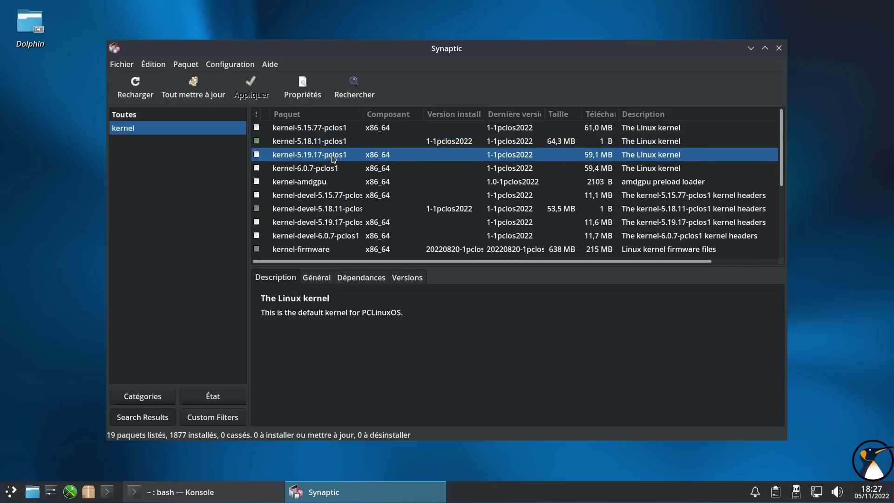
left_click(325, 171)
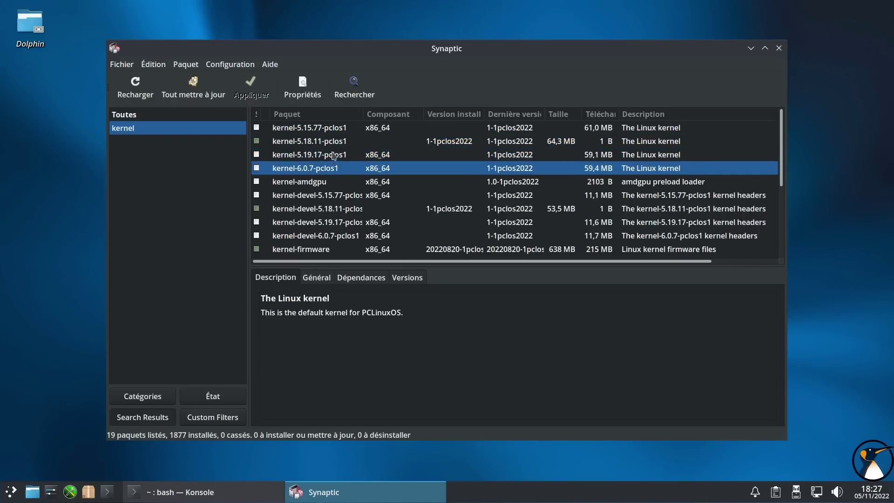
left_click(324, 182)
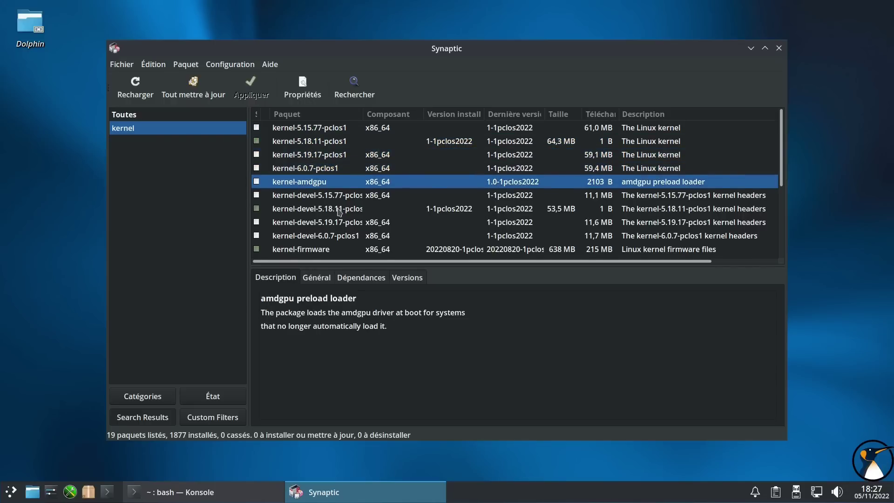
scroll(339, 213, "down", 3)
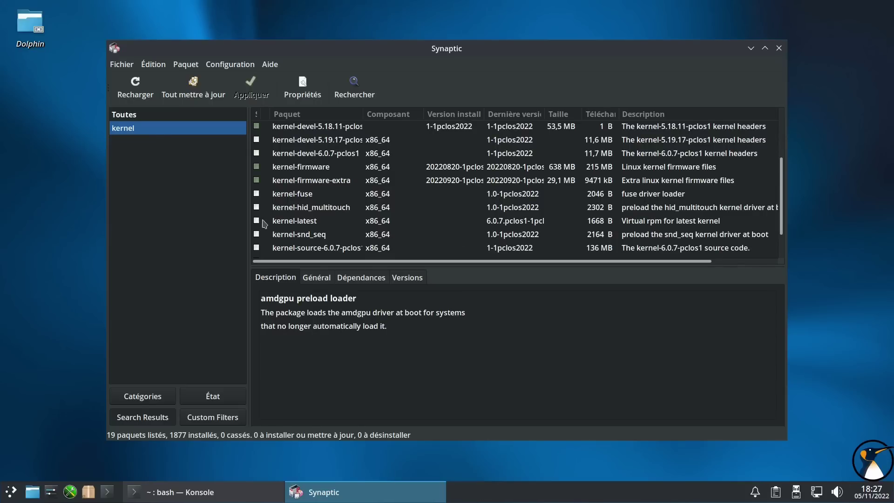
- Mark kernel-latest plus the 6.0.7 packages for installation, apply, and launch the Control Center
left_click(257, 222)
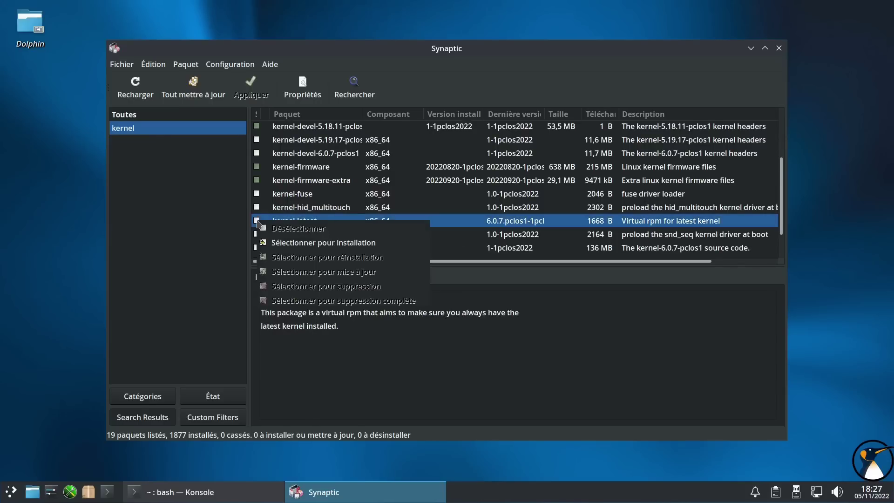
left_click(279, 238)
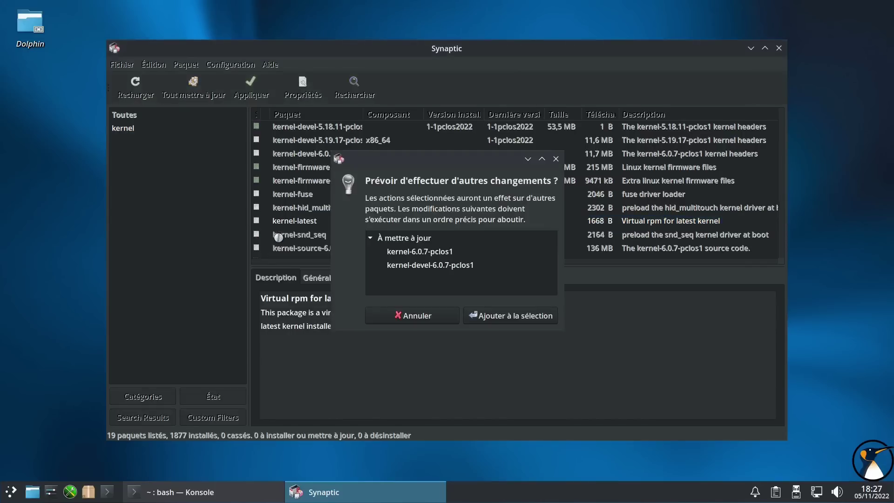
left_click(497, 317)
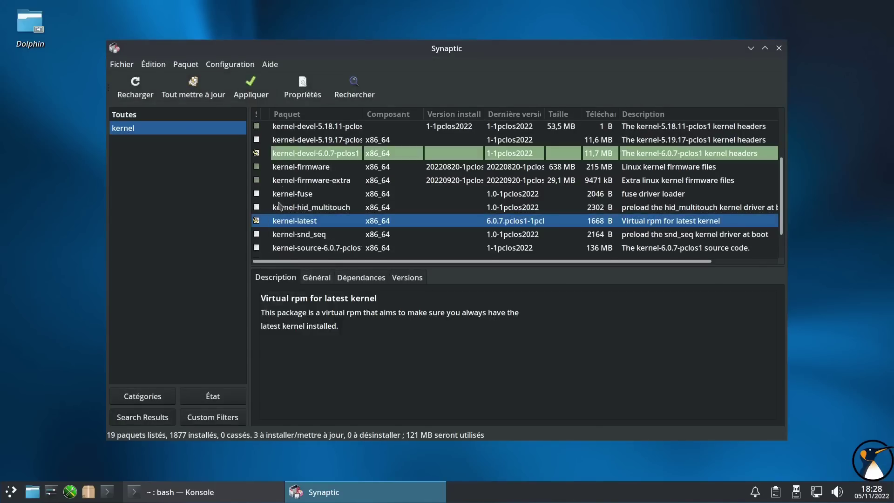
left_click(243, 88)
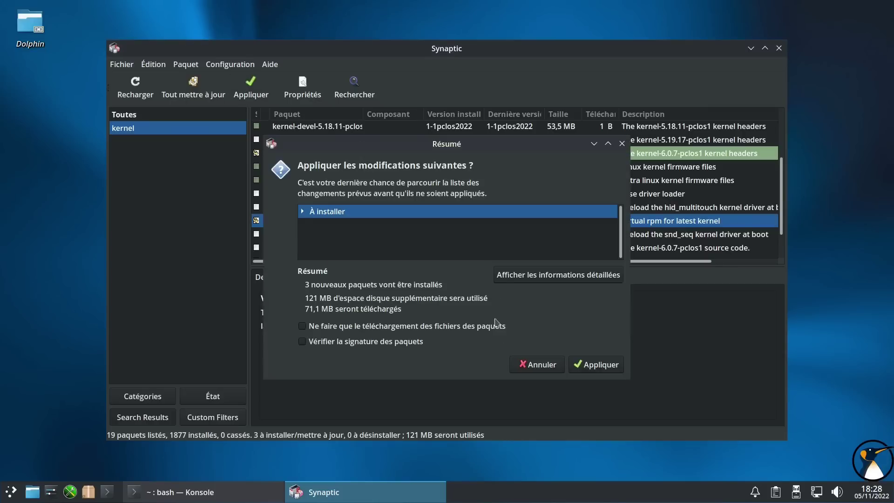
left_click(575, 362)
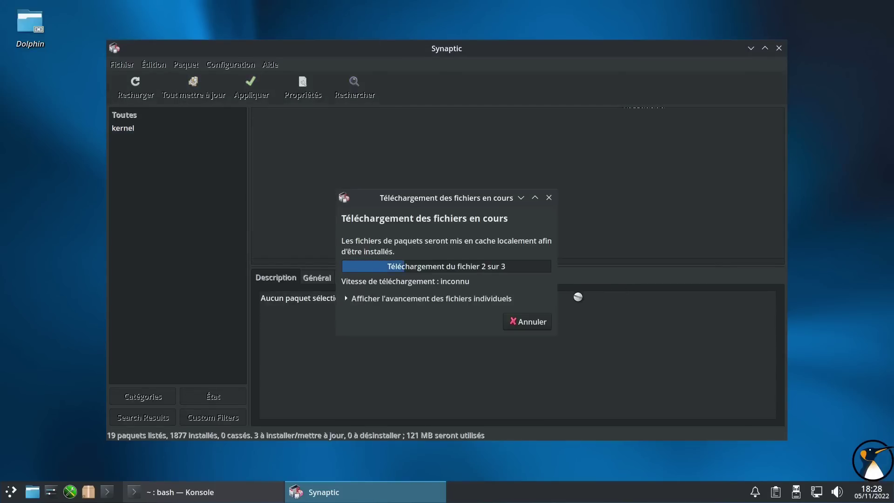
left_click(70, 492)
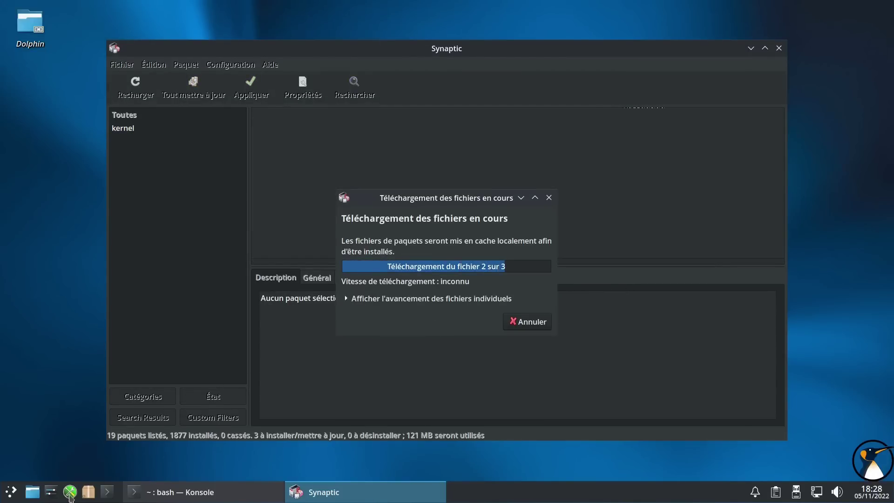
type("****")
left_click(483, 277)
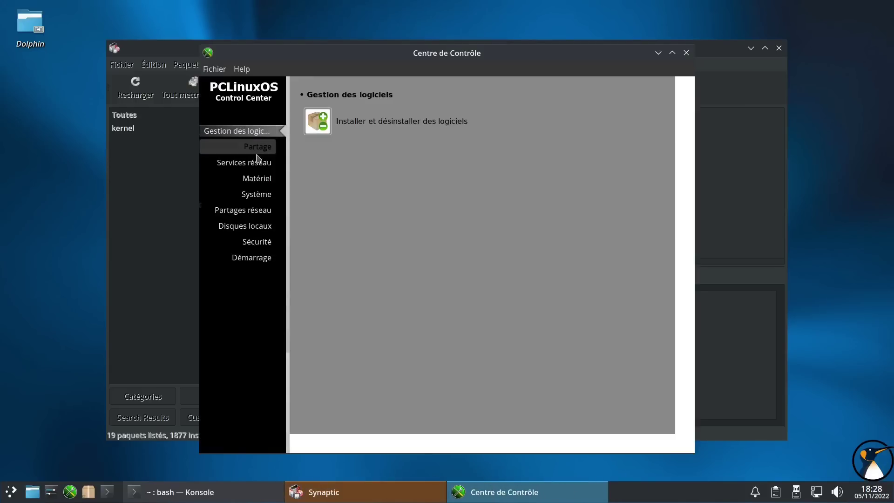
left_click(256, 155)
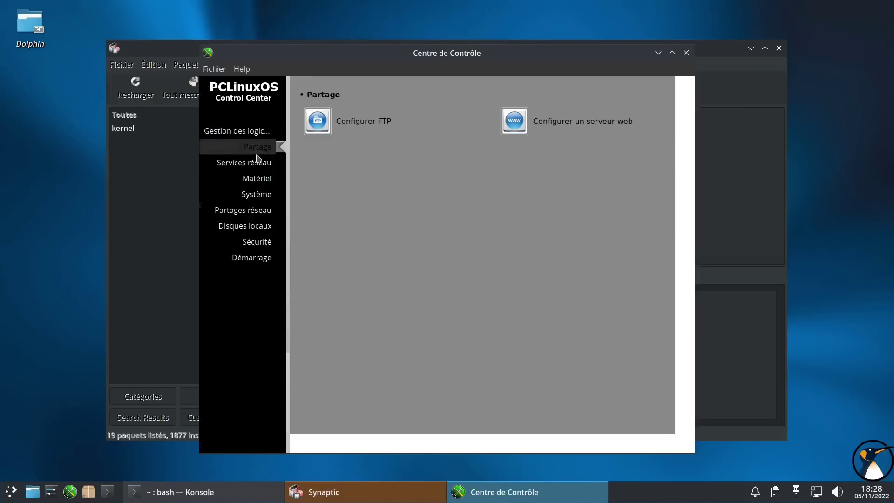
left_click(252, 167)
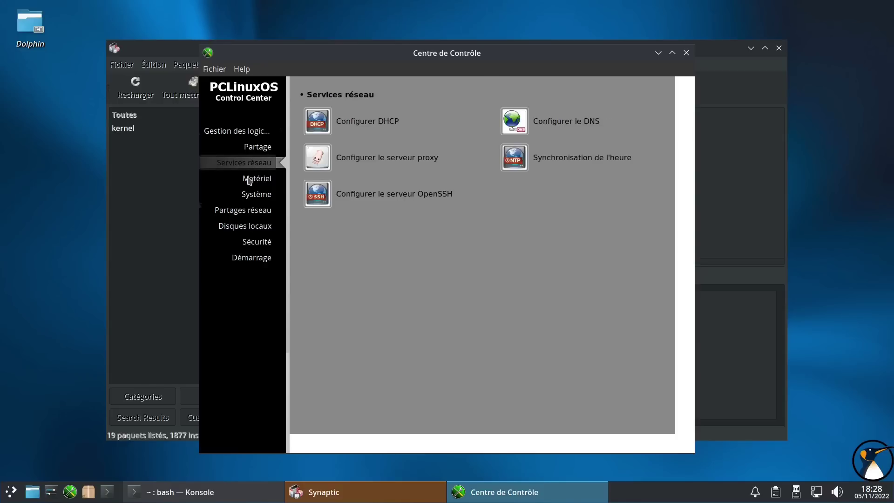
left_click(251, 185)
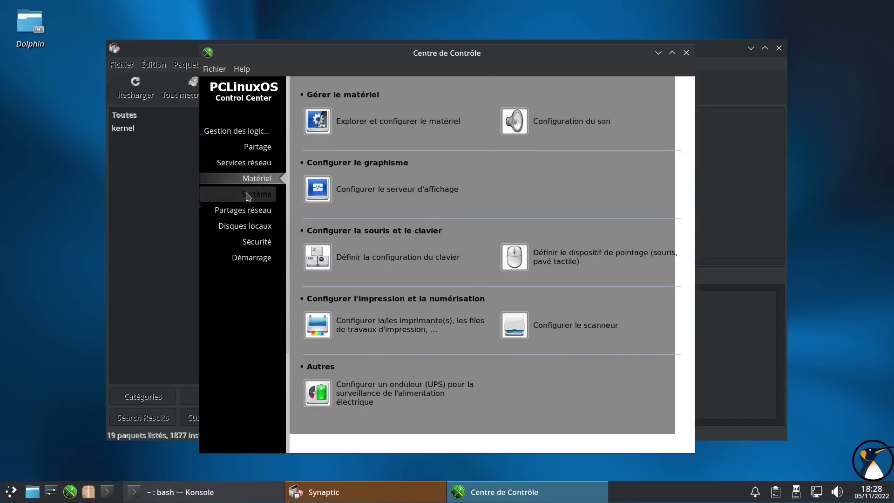
left_click(248, 195)
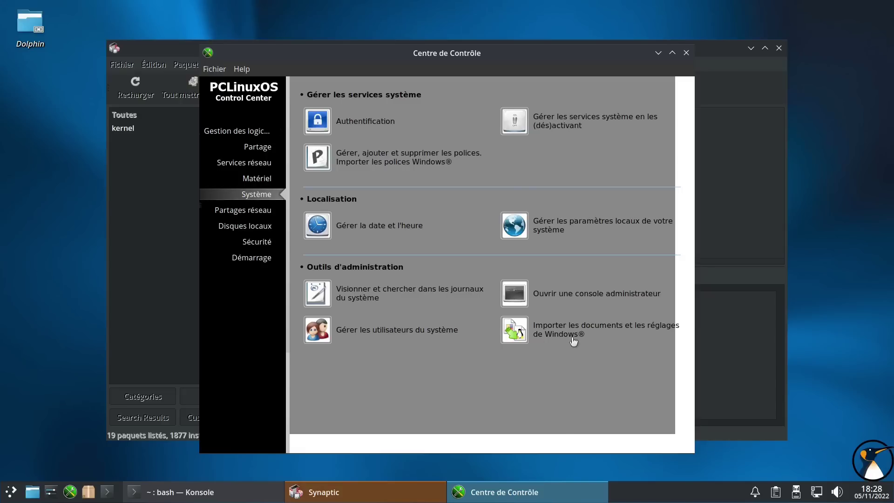
left_click(235, 211)
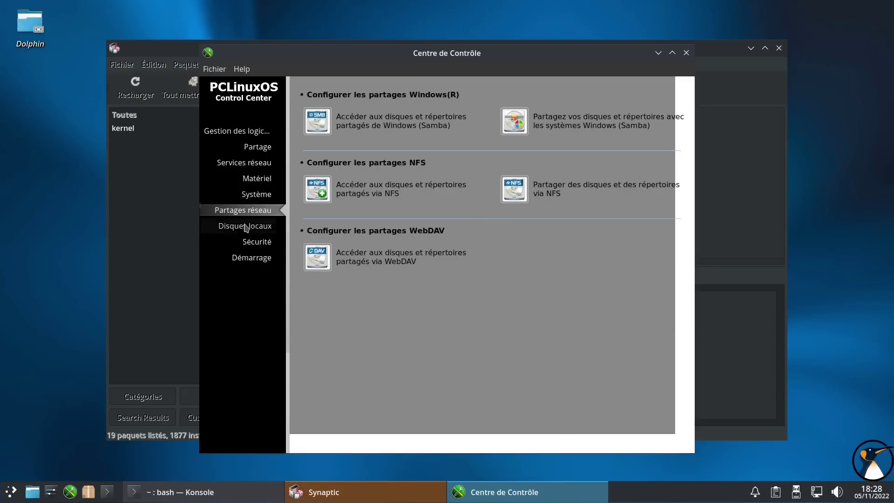
left_click(245, 228)
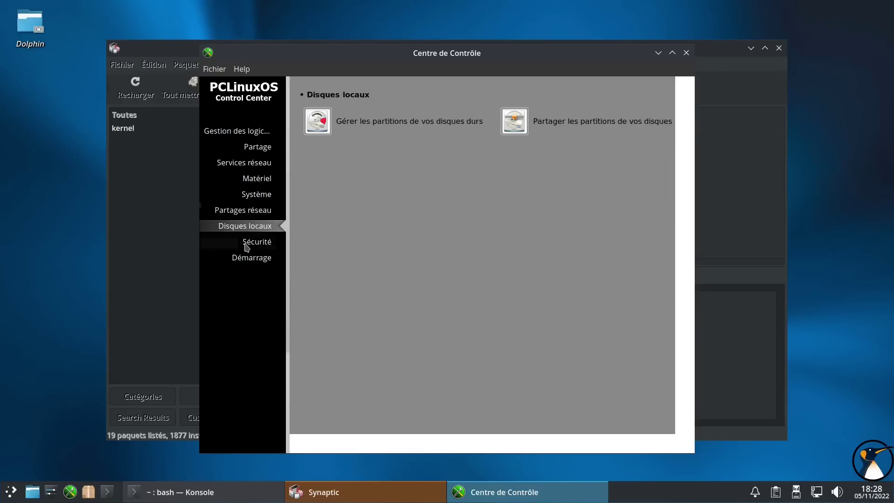
left_click(247, 245)
left_click(246, 259)
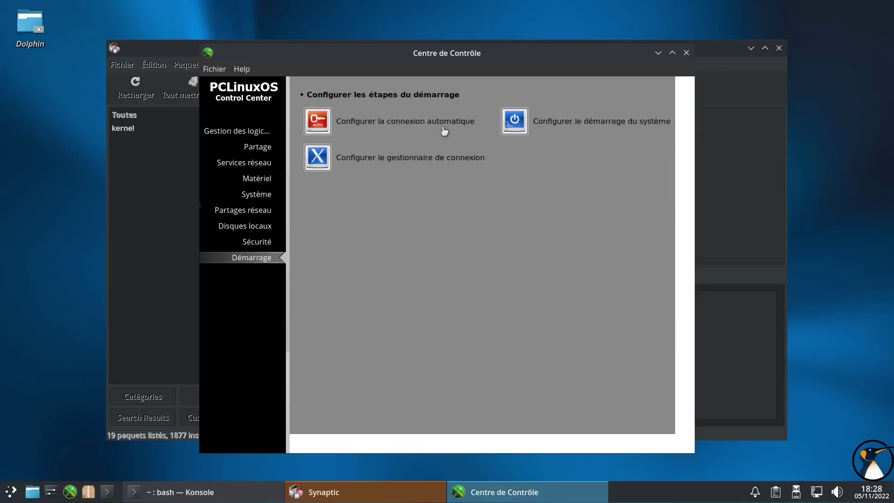
left_click(686, 53)
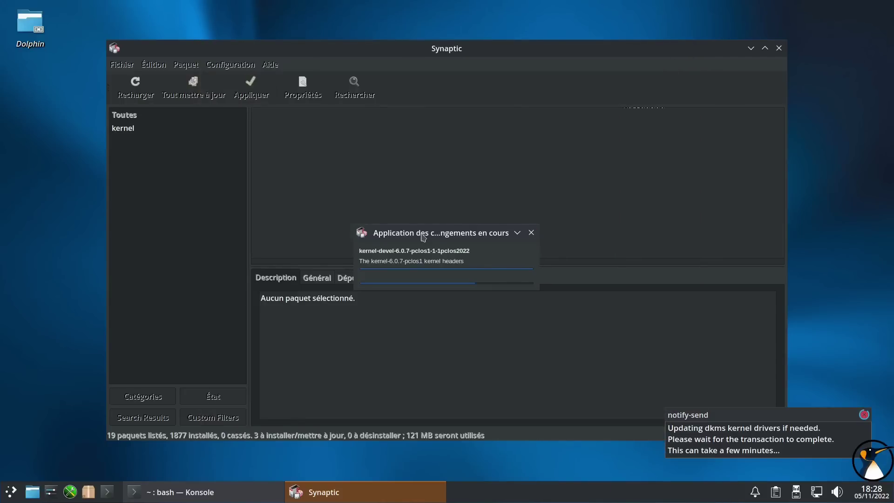
- Move the 'Application des changements en cours' window aside while kernel 6.0.7 installs
left_click_drag(424, 238, 424, 199)
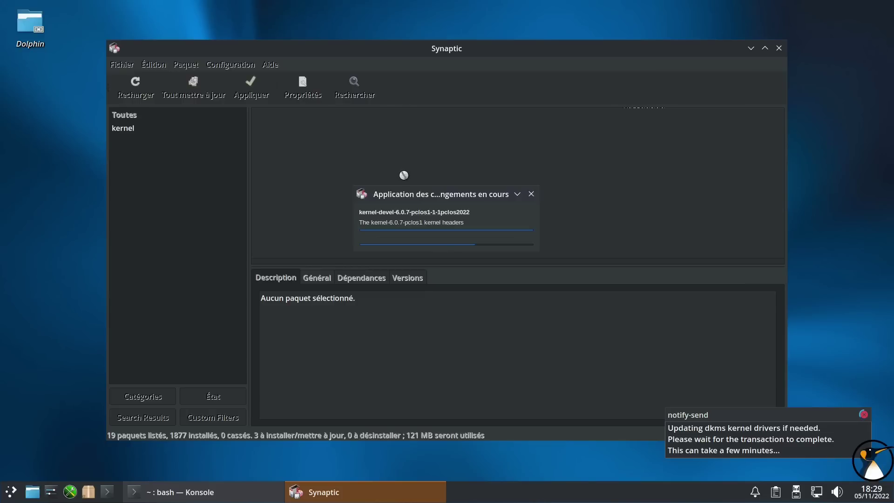
left_click_drag(400, 200, 395, 202)
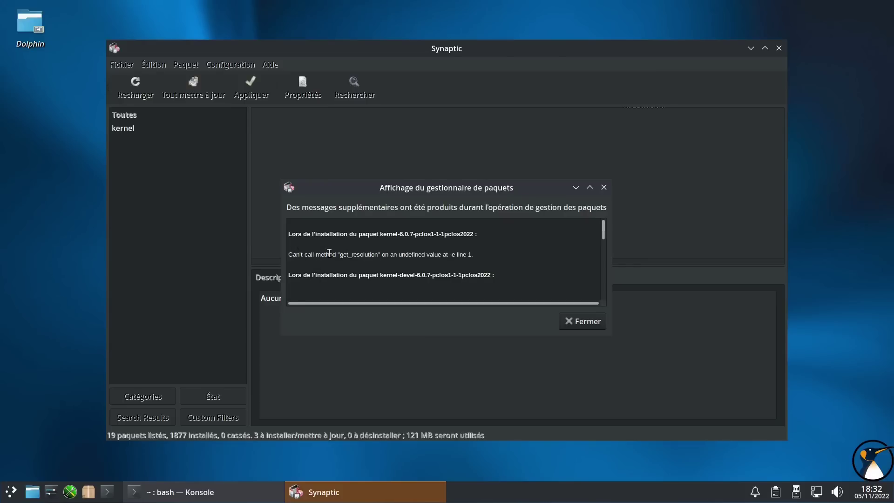
- Scroll through the installation messages log, close it with Fermer, then close Synaptic
scroll(440, 265, "down", 3)
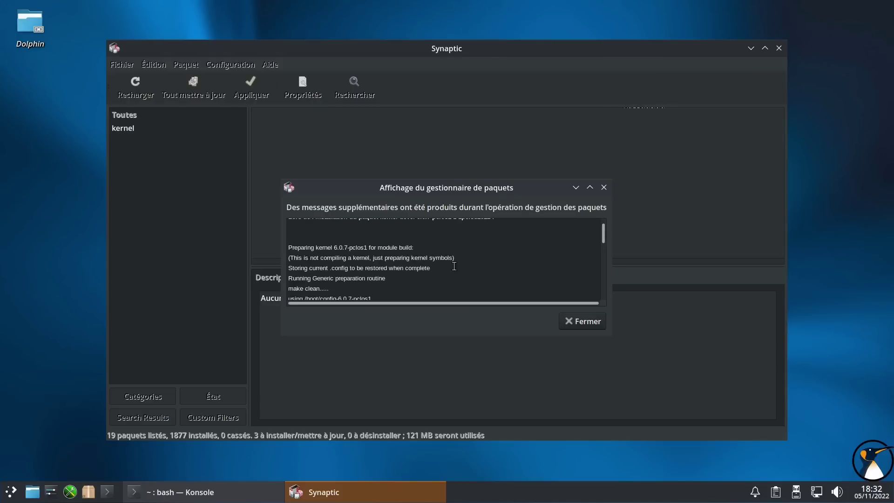
scroll(454, 266, "down", 10)
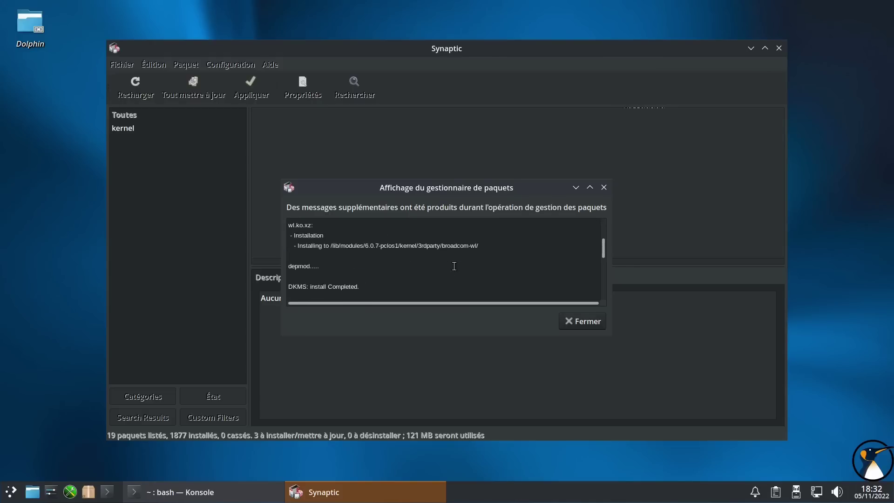
scroll(454, 265, "down", 3)
left_click(582, 321)
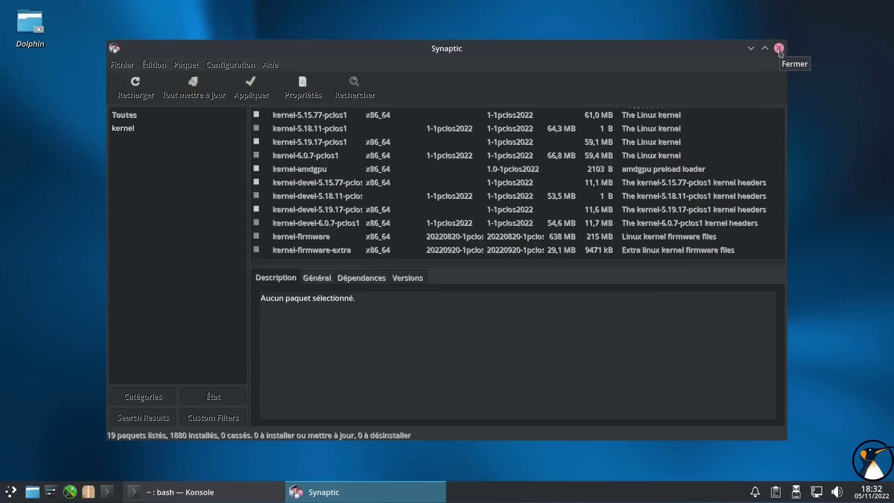
left_click(779, 49)
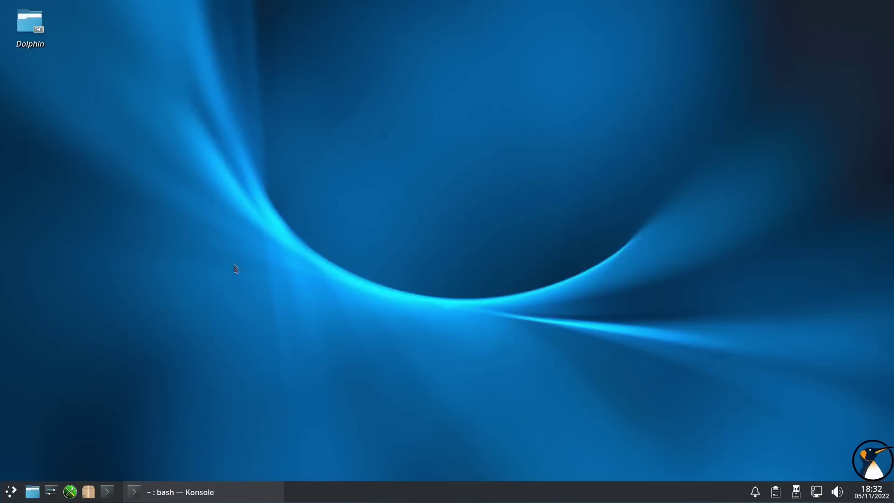
- Close Konsole from its taskbar menu, then choose Redémarrer and confirm the restart
left_click(139, 487)
right_click(153, 493)
left_click(186, 472)
left_click(14, 495)
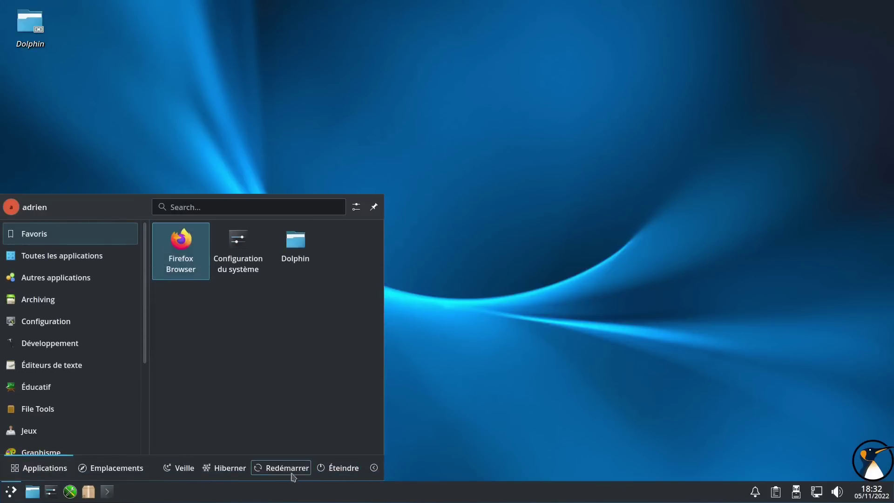
left_click(293, 468)
left_click(447, 291)
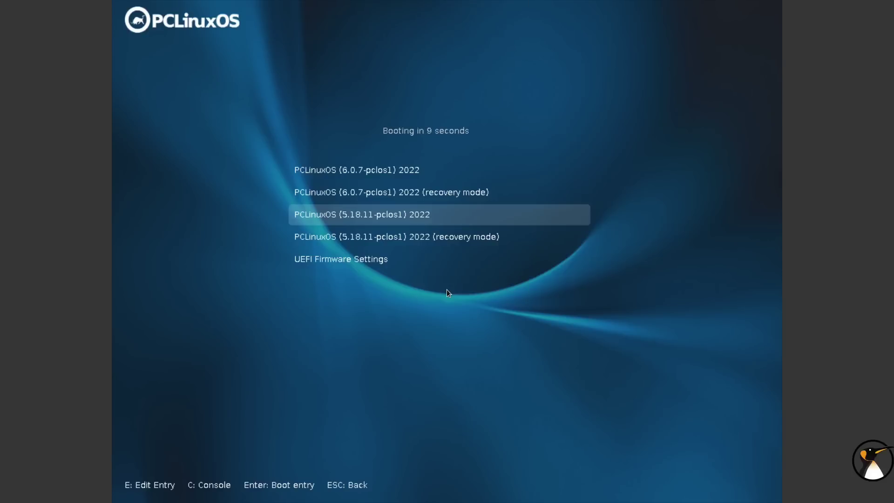
- Boot the PCLinuxOS (6.0.7-pclos1) 2022 entry and log in with the user's password
key("Up")
key("Up")
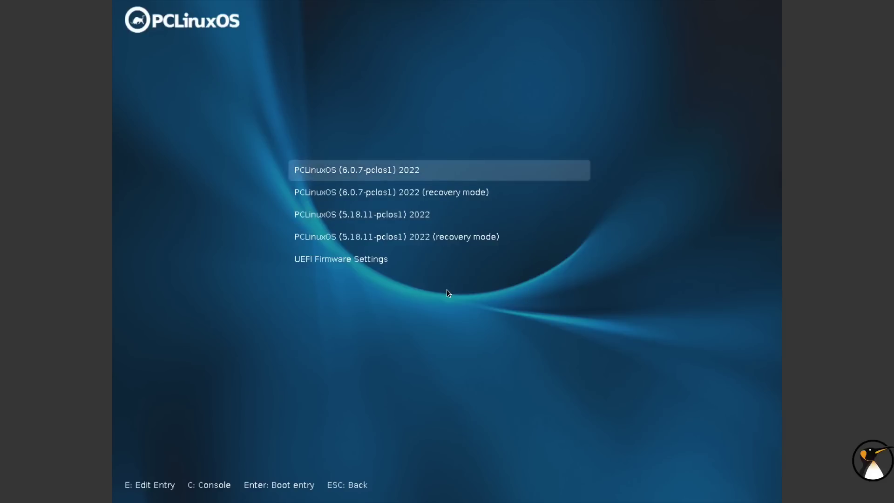
key("Return")
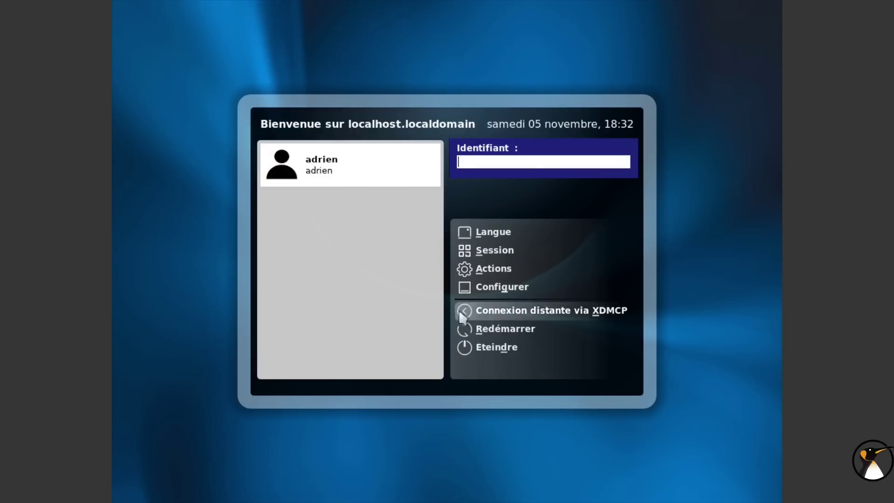
left_click(381, 165)
type("••")
key("Return")
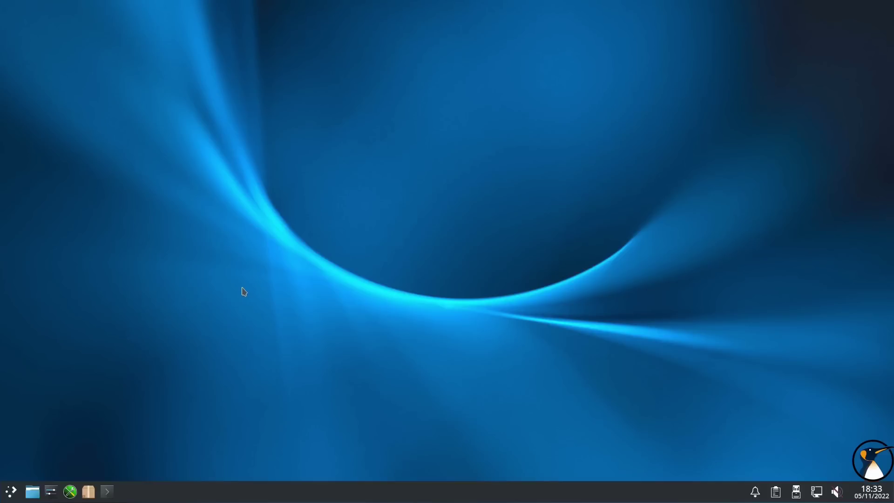
- Launch Synaptic from the taskbar and authenticate with the root password
left_click(89, 492)
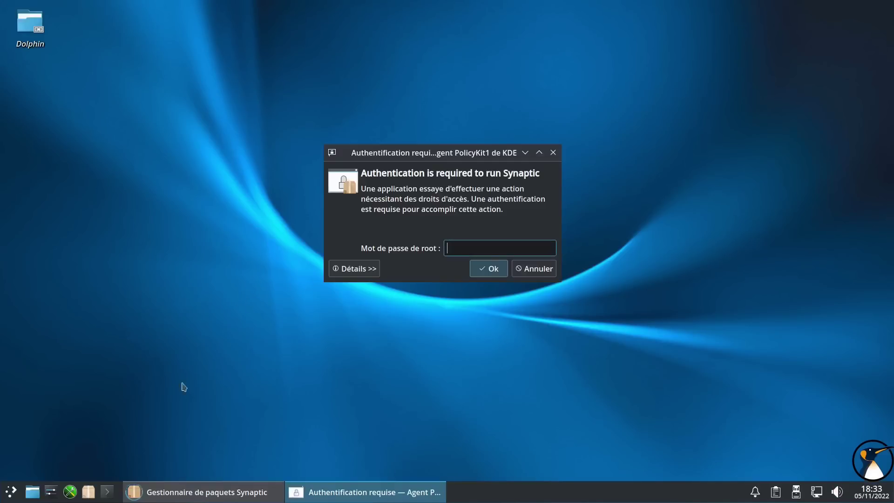
type("••")
key("Return")
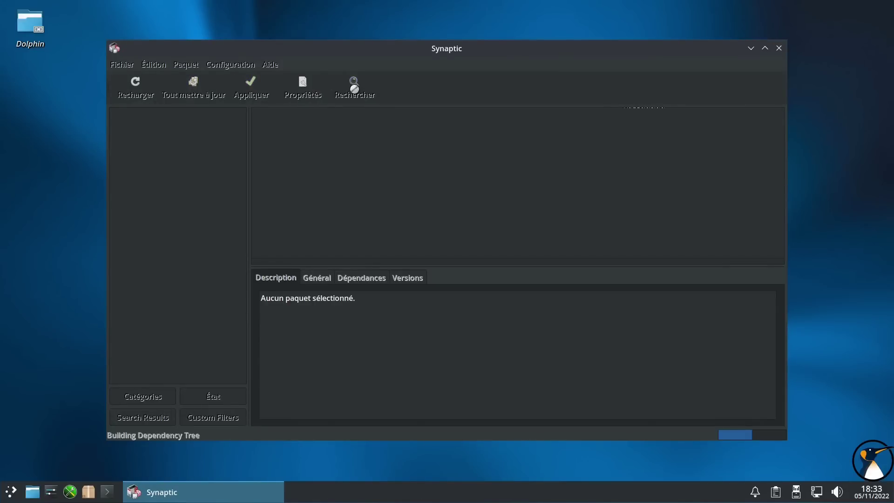
- Search for dkms and inspect the dkms-broadcom-wl and dkms-nvidia-current package details
left_click(354, 88)
type("dkms")
key("Return")
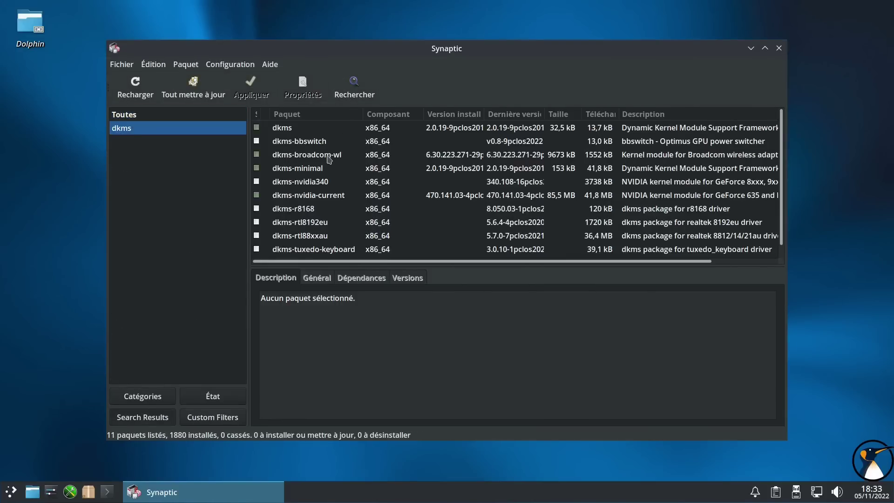
left_click(329, 160)
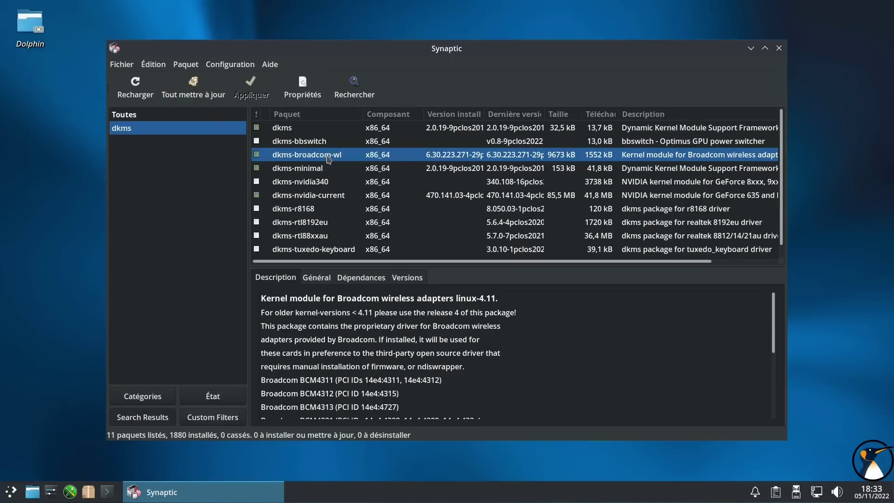
left_click(324, 196)
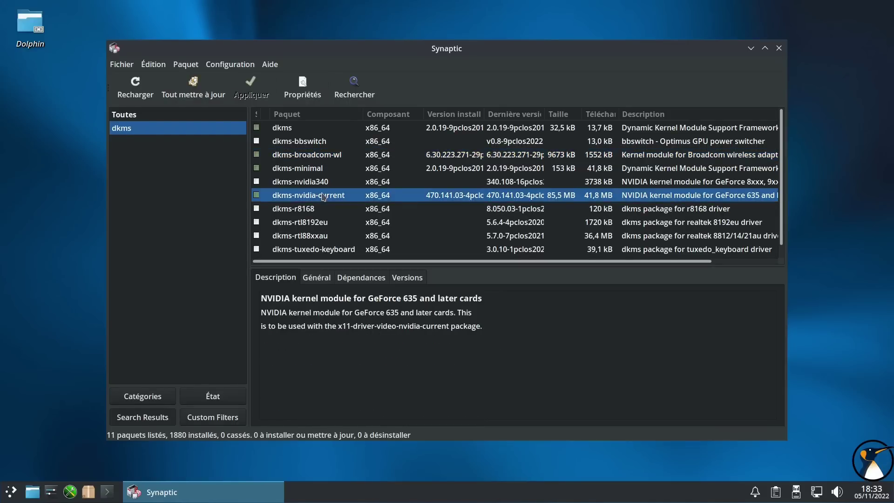
scroll(306, 194, "down", 1)
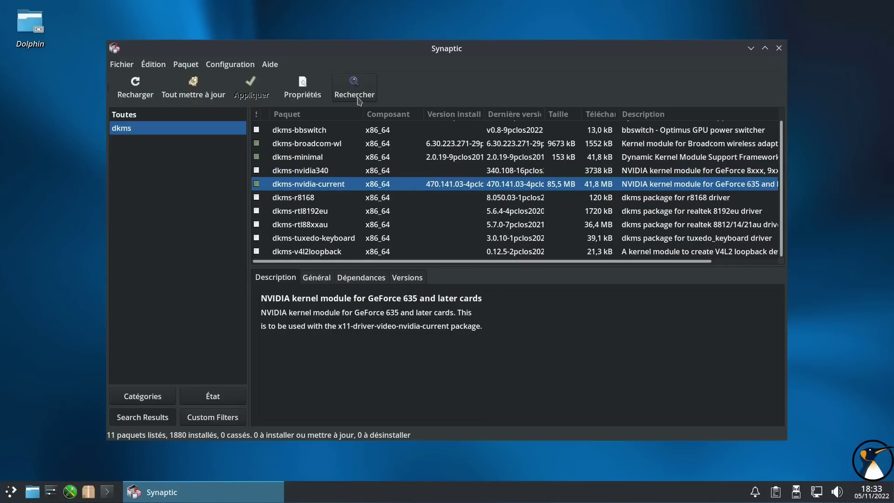
scroll(318, 183, "up", 1)
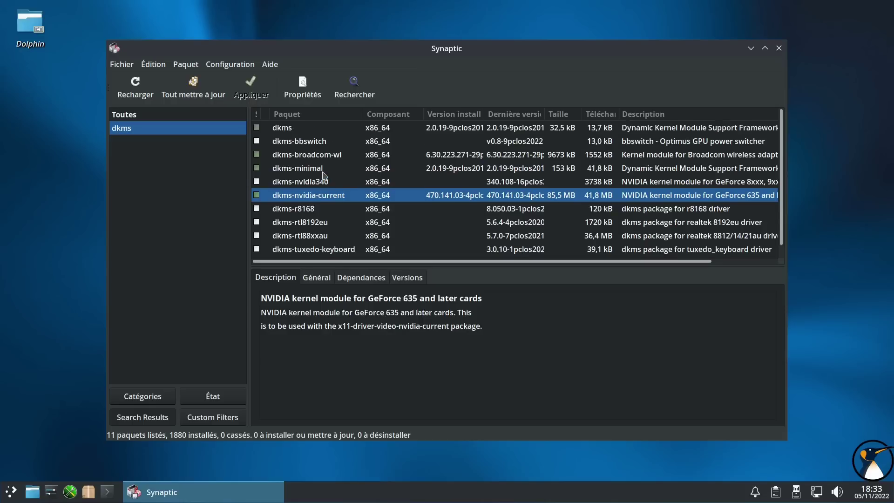
- Search Synaptic for open-vm, openvm and vmtoo (0 packages each), then close Synaptic
left_click(365, 94)
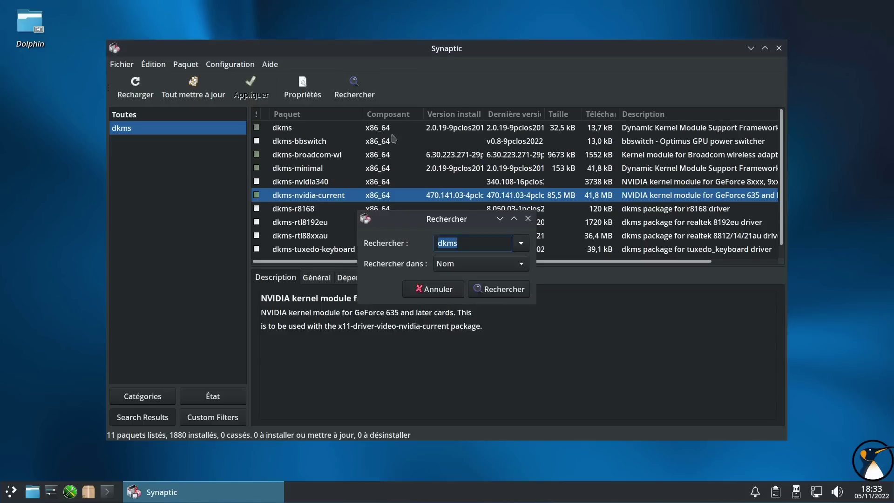
type("open-vm")
key("Return")
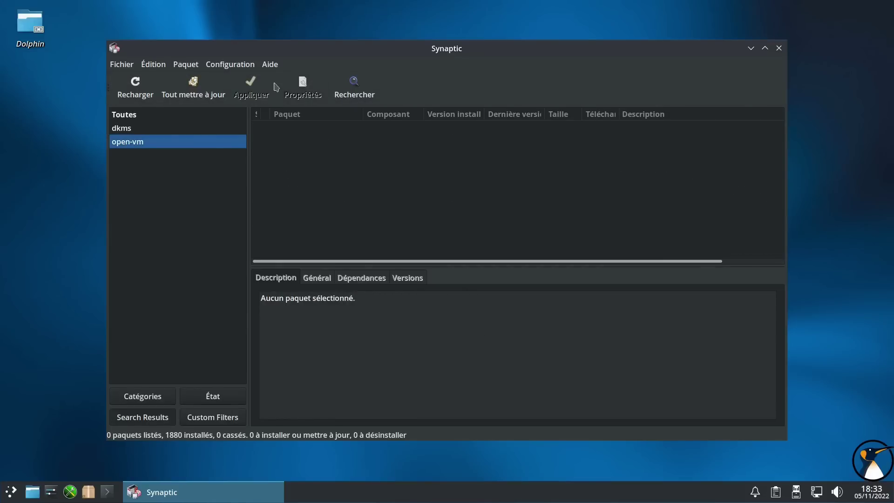
left_click(354, 84)
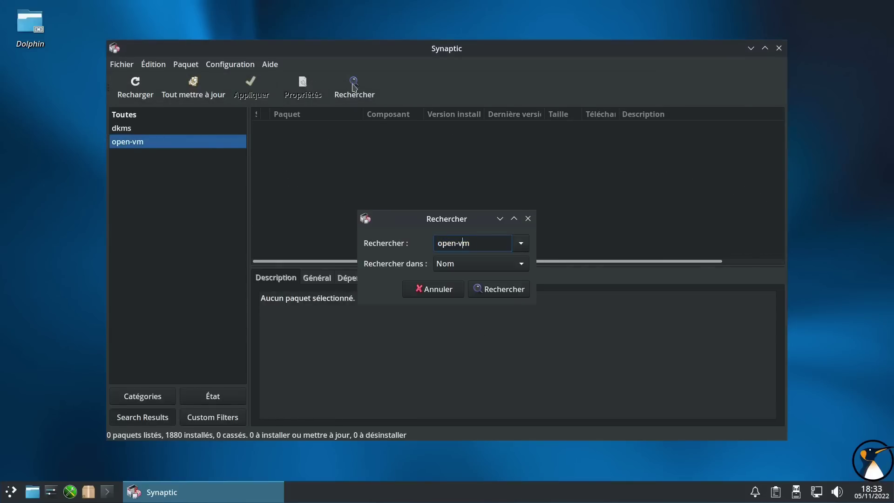
key("Delete")
key("Return")
left_click(354, 86)
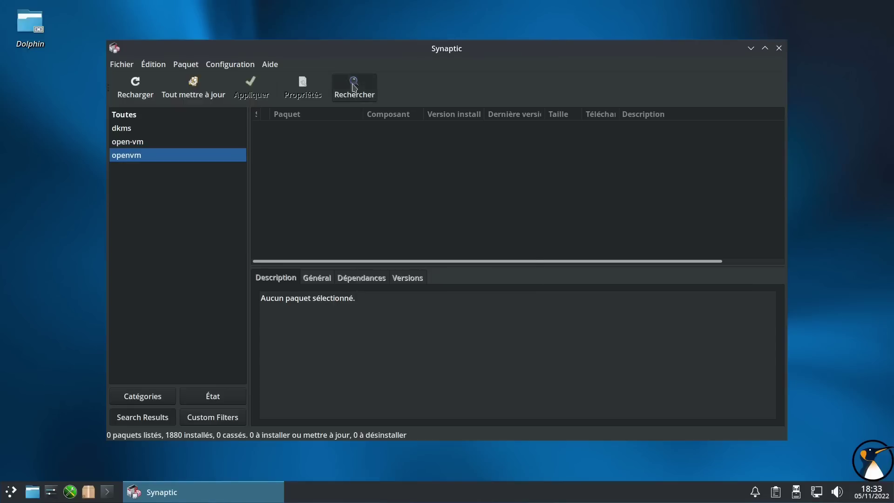
type("vmtoo")
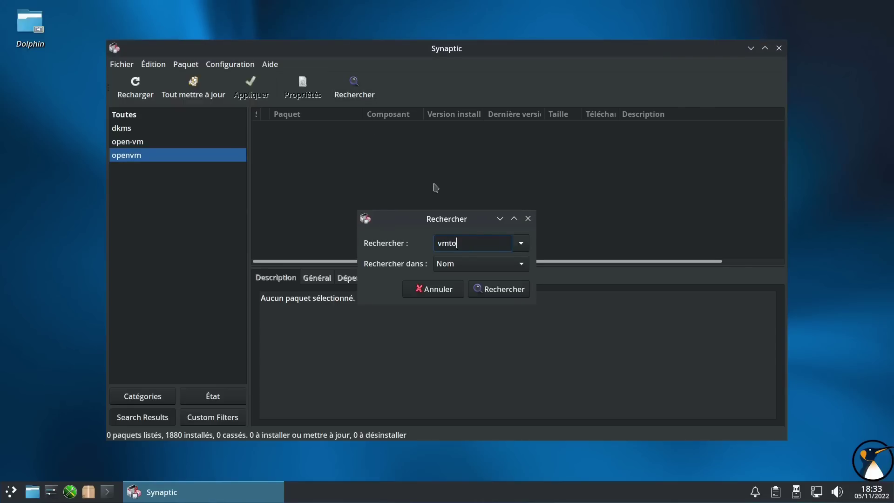
key("Return")
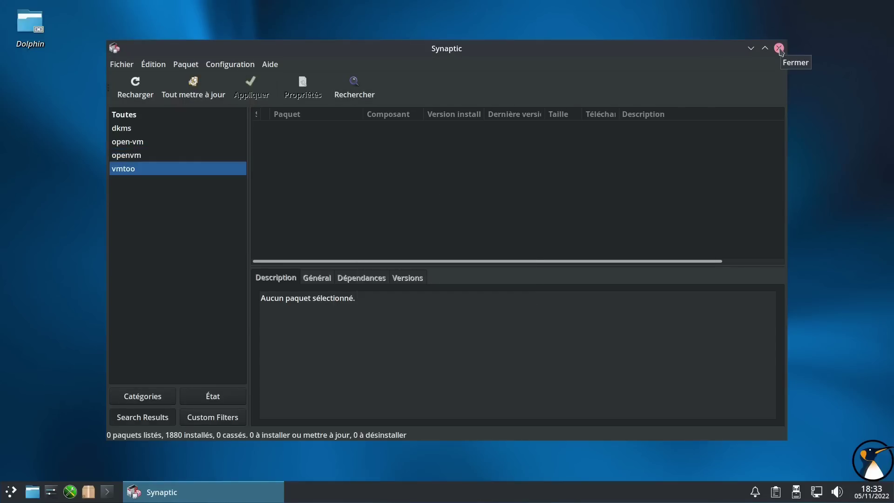
left_click(780, 48)
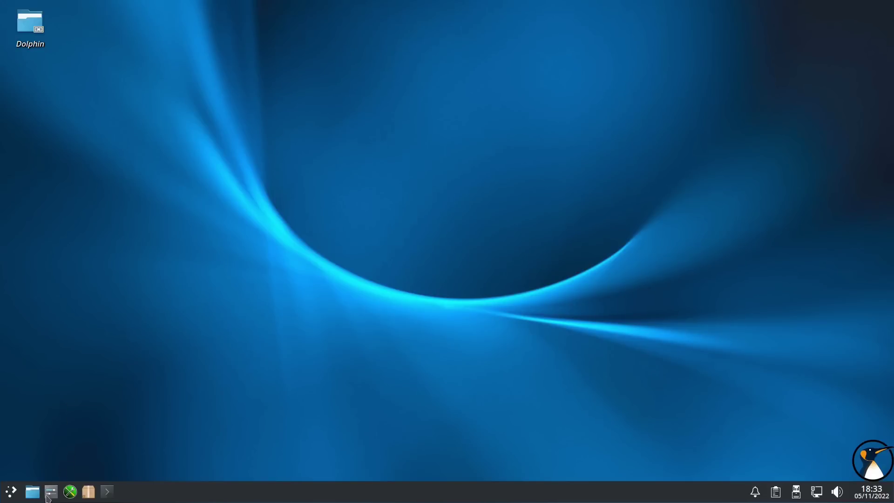
left_click(9, 493)
left_click(86, 361)
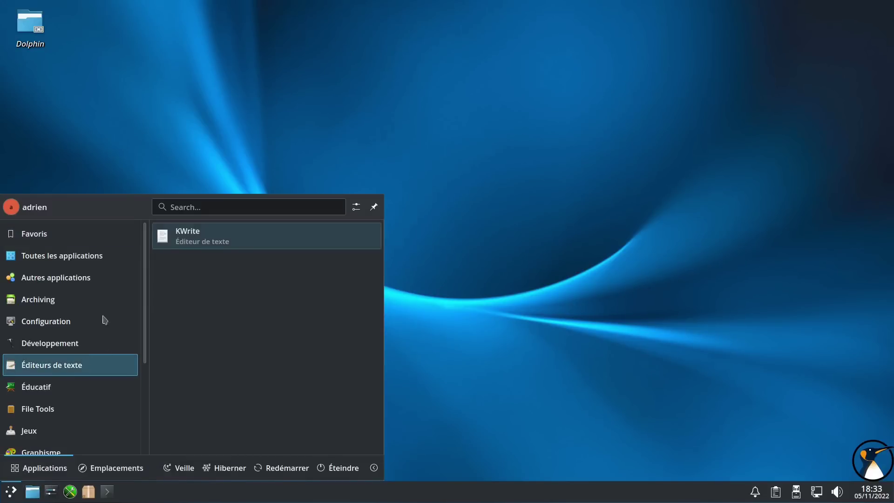
scroll(93, 321, "down", 3)
mouse_move(74, 368)
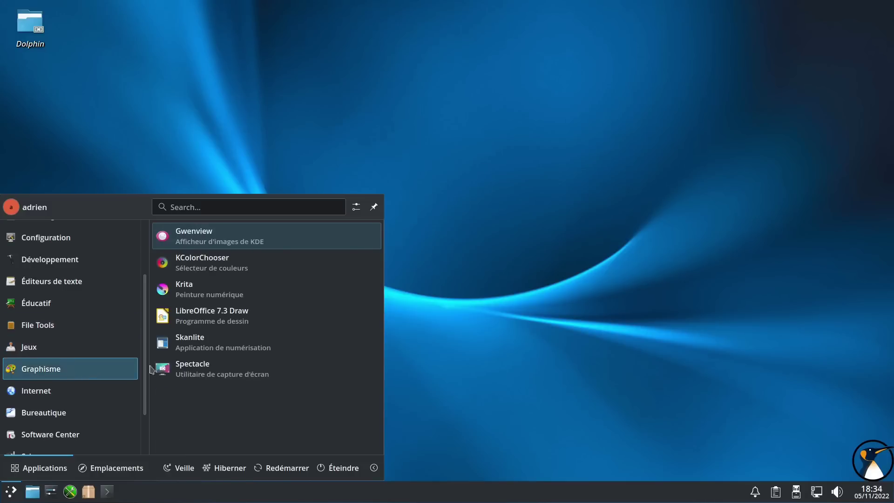
left_click(207, 297)
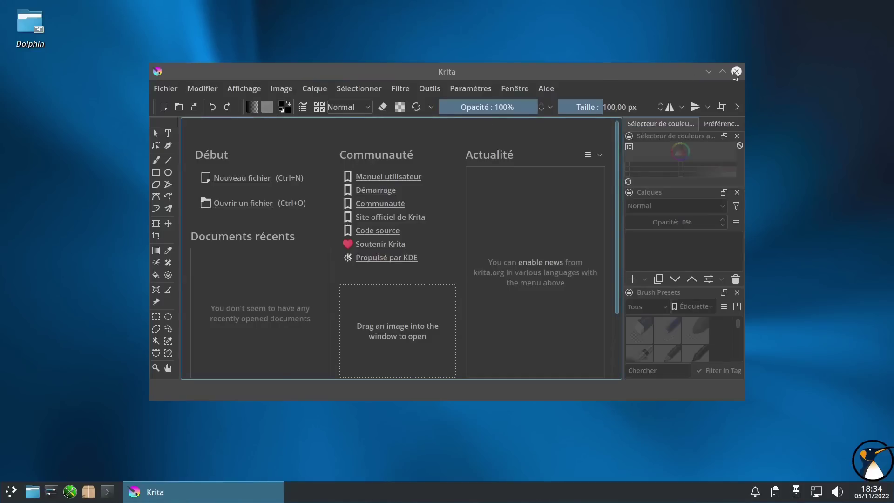
left_click(736, 72)
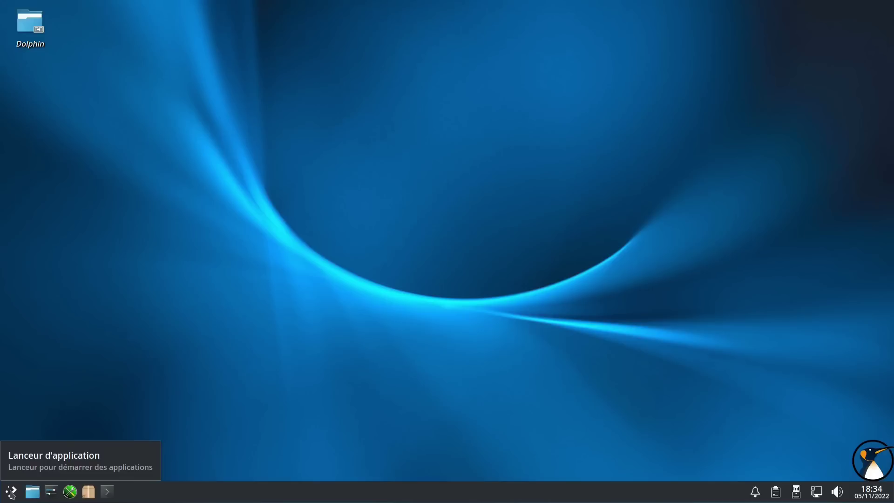
- Browse the application launcher categories, then choose Éteindre from its footer
left_click(11, 493)
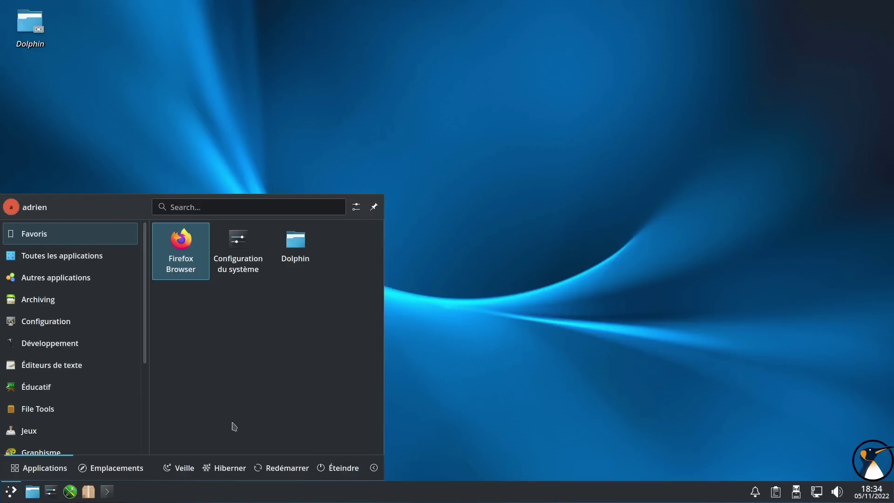
mouse_move(95, 307)
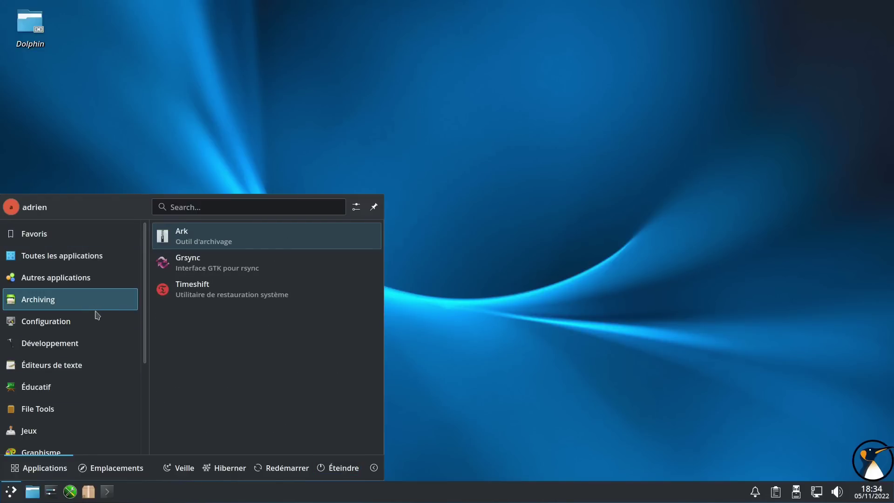
mouse_move(93, 256)
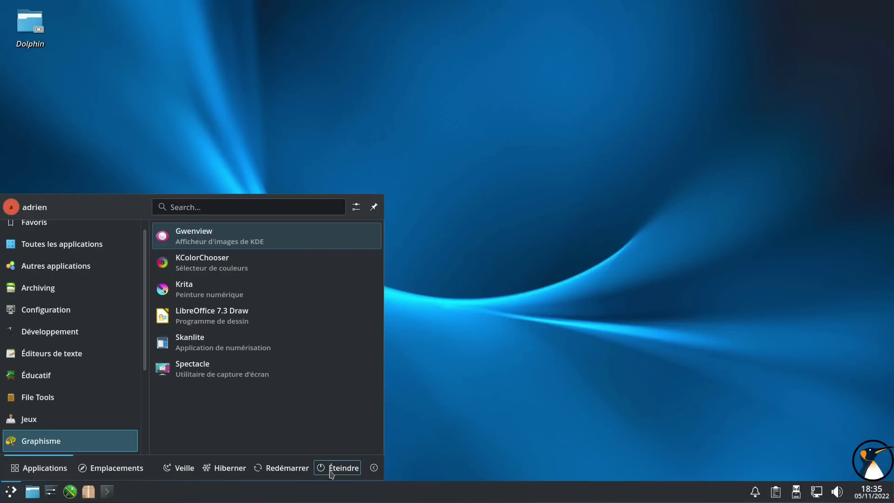
left_click(332, 474)
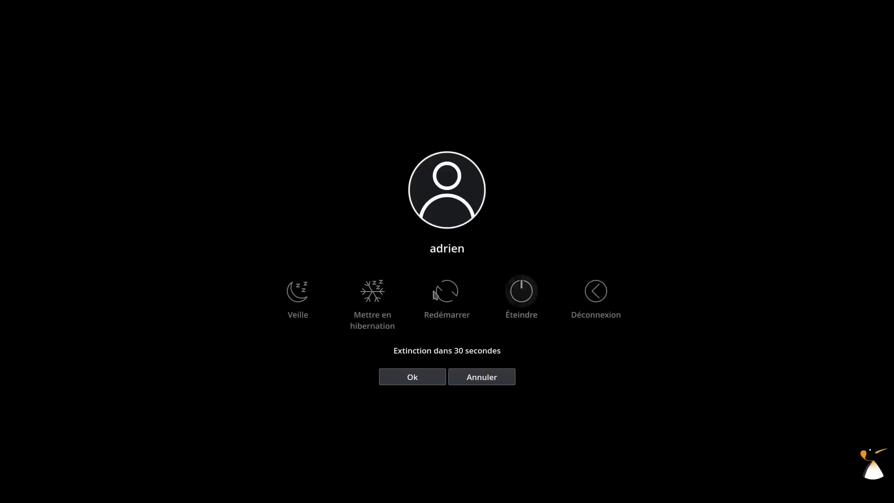
- Confirm Éteindre to power off the VM, then exit fullscreen and move the viewer window aside
left_click(521, 293)
mouse_move(540, 6)
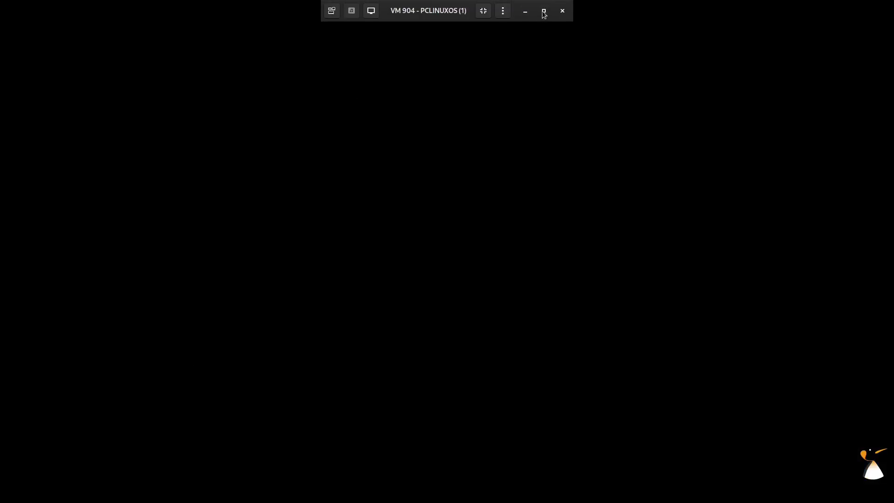
left_click(484, 10)
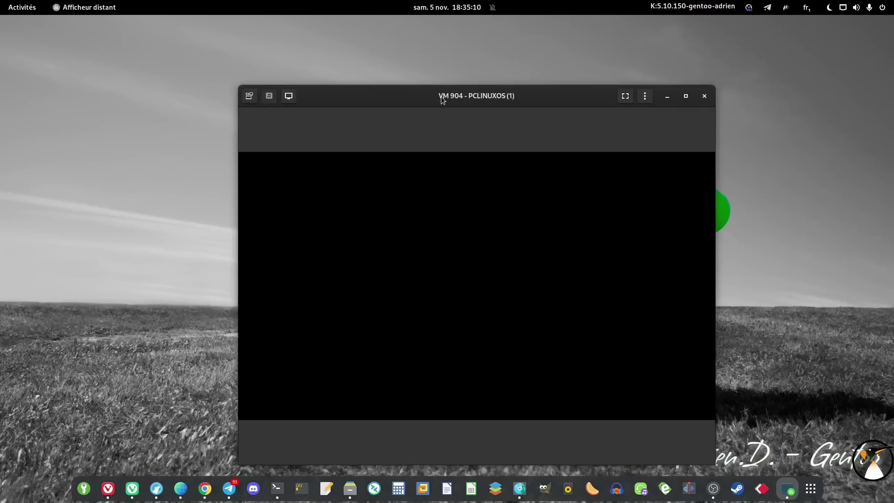
left_click_drag(444, 100, 405, 74)
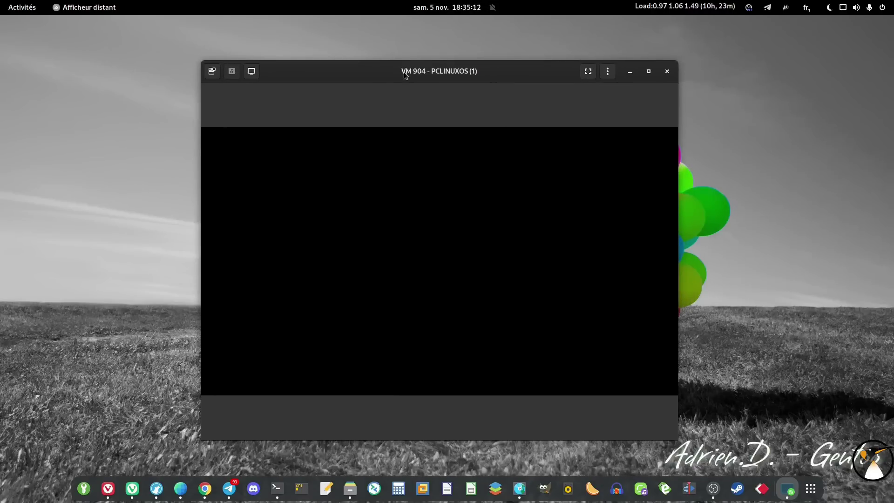